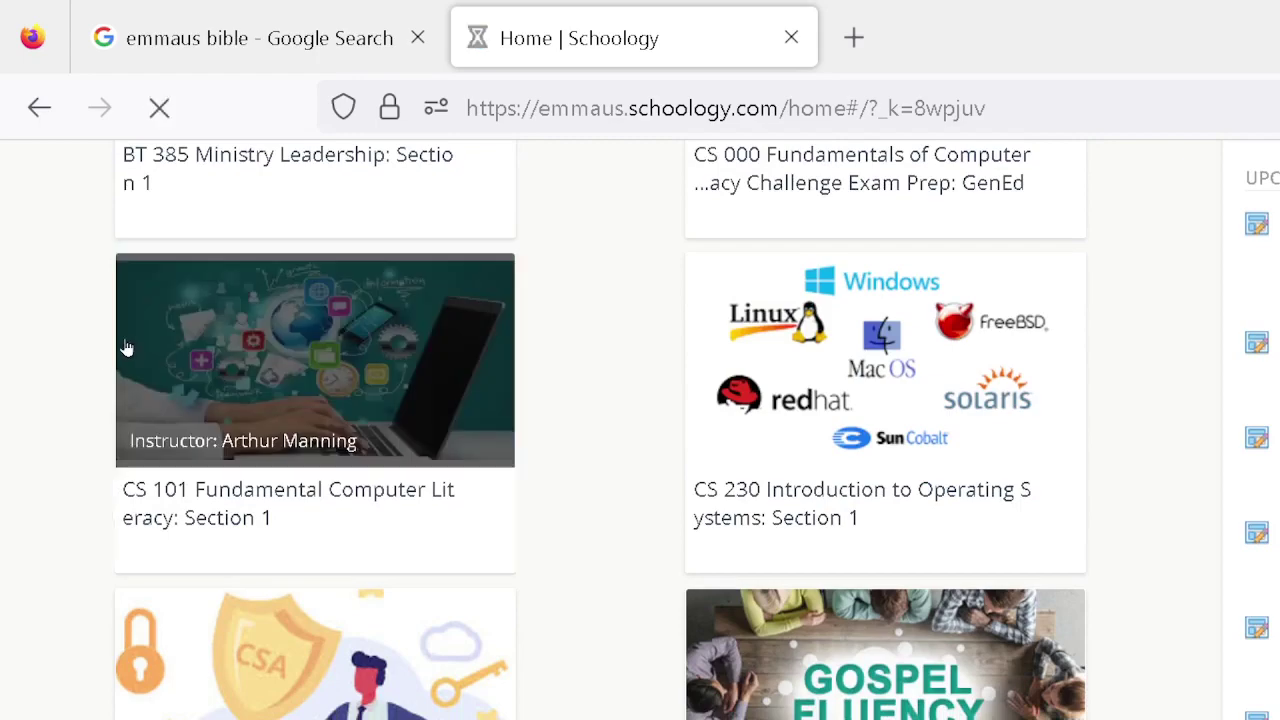
# Open the CS 101 Fundamental Computer Literacy course and go to its Assignments folder.
pyautogui.scroll(-8, 886, 530)
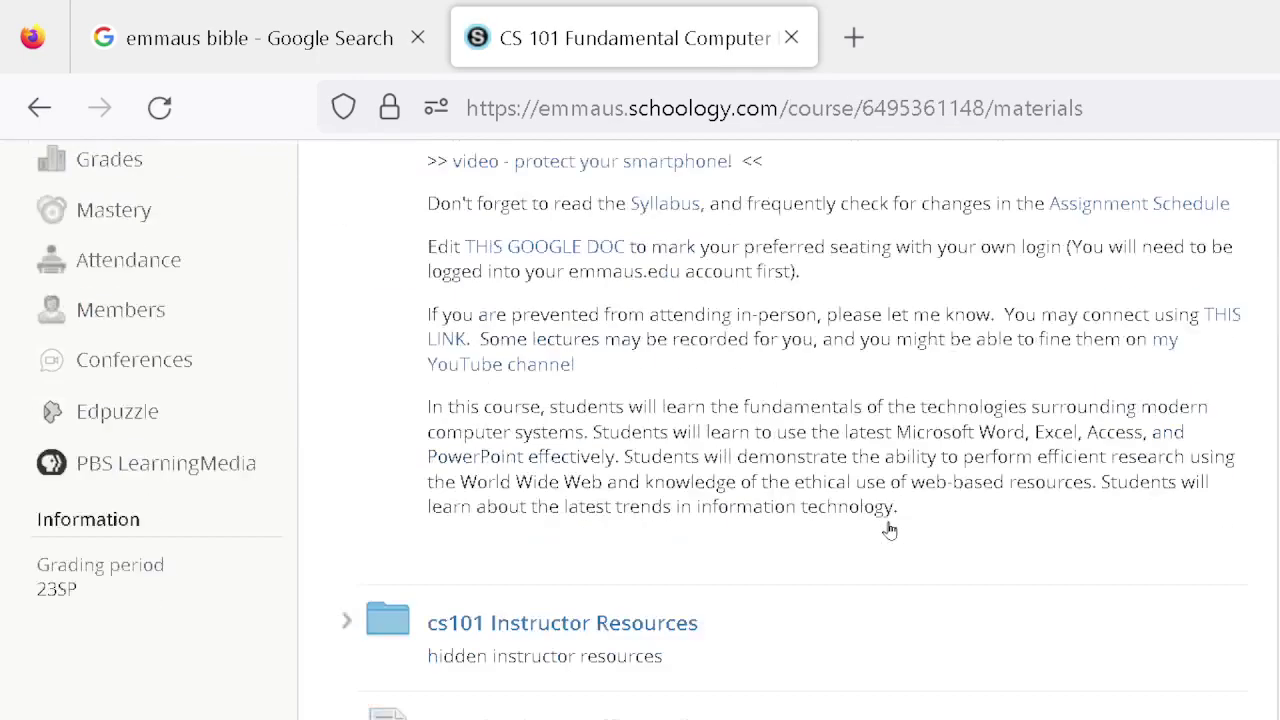
pyautogui.scroll(-2, 877, 536)
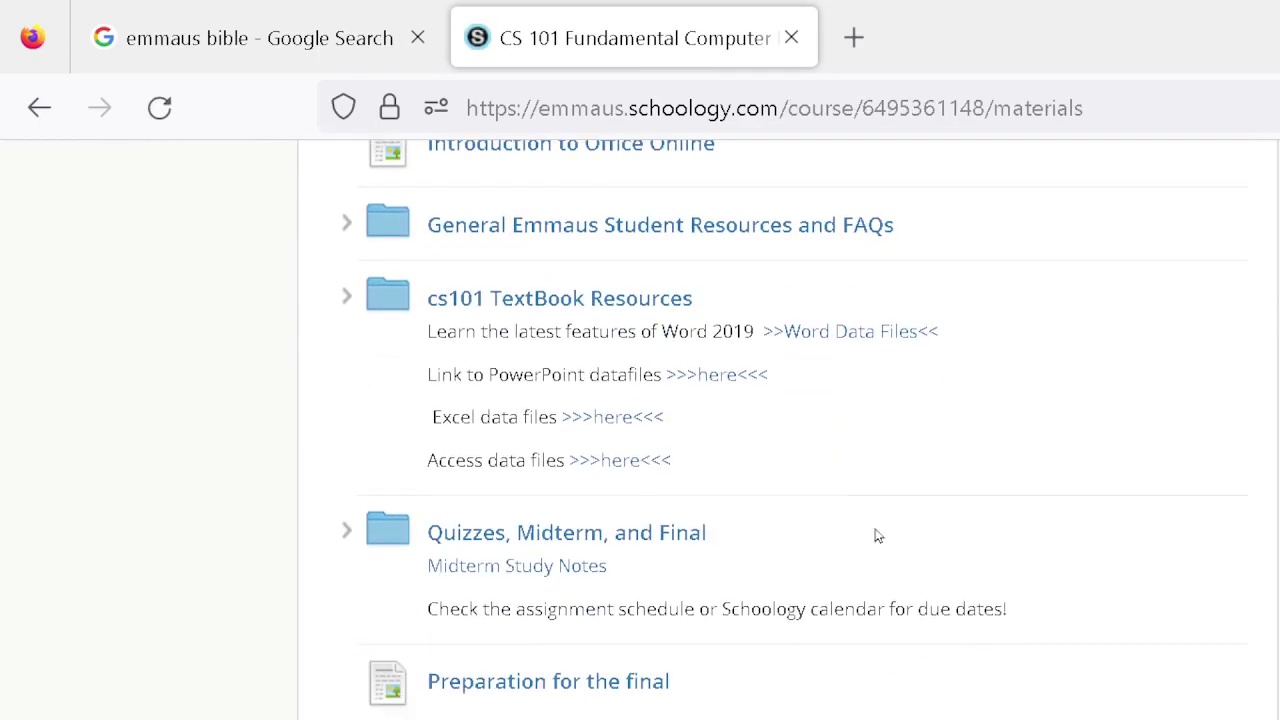
pyautogui.scroll(-2, 876, 536)
pyautogui.click(468, 632)
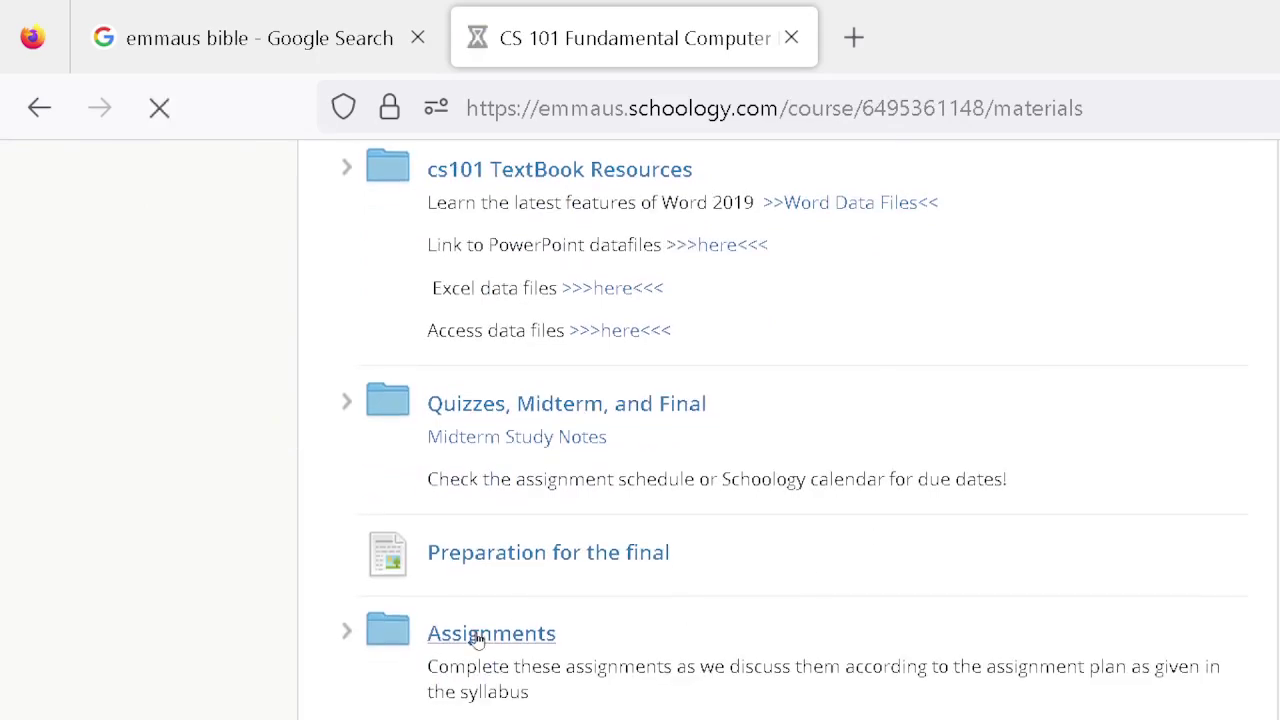
# Find and open the Bible Database Query Practice assignment in the Assignments folder.
pyautogui.scroll(-15, 814, 523)
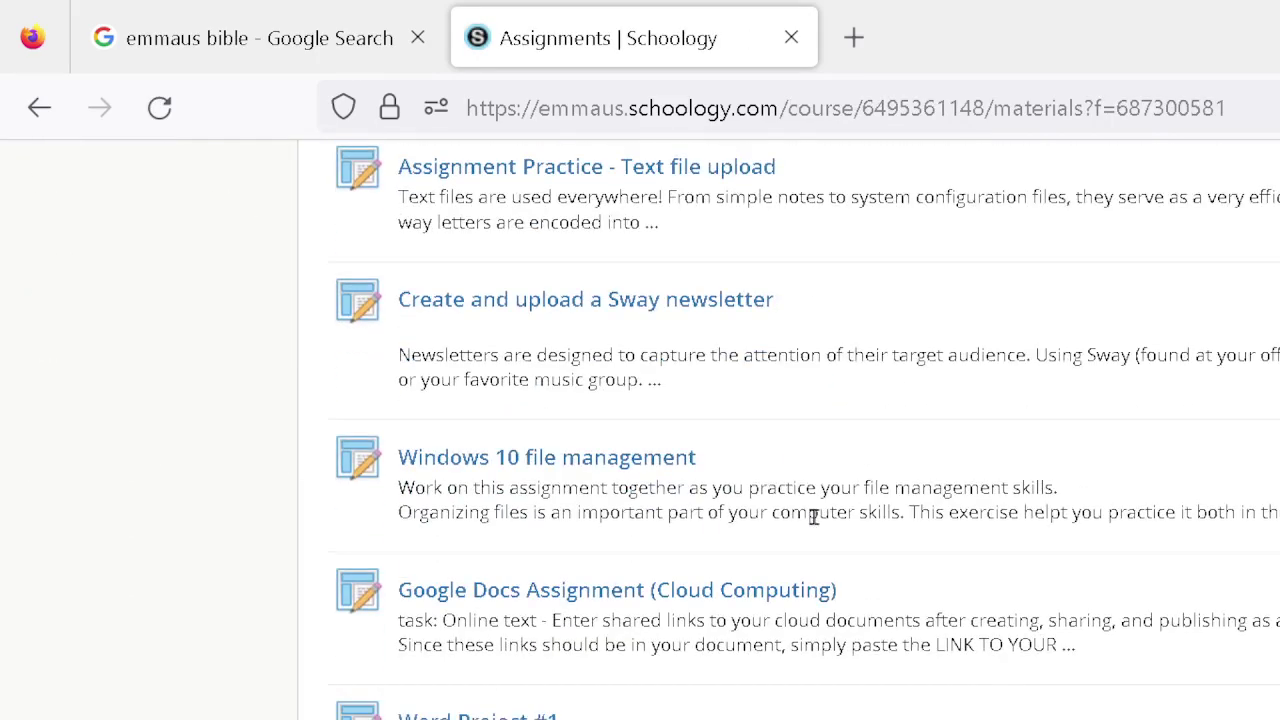
pyautogui.scroll(-14, 817, 525)
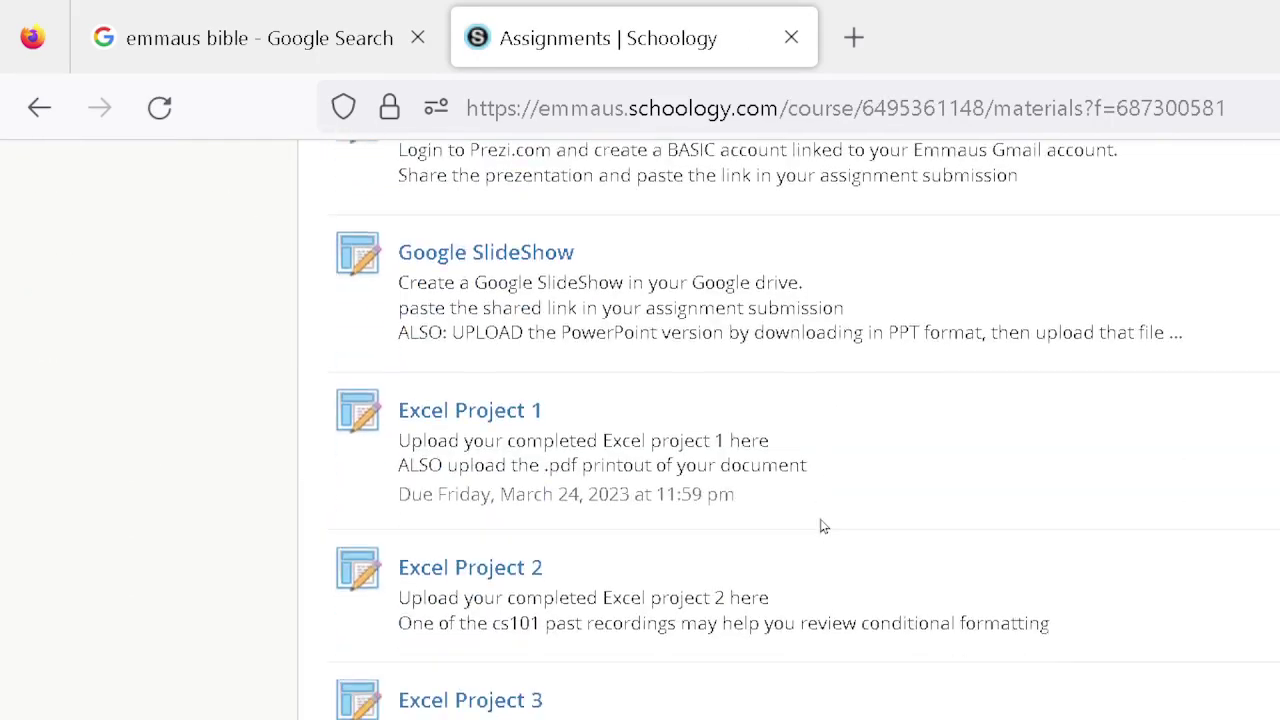
pyautogui.scroll(-8, 820, 525)
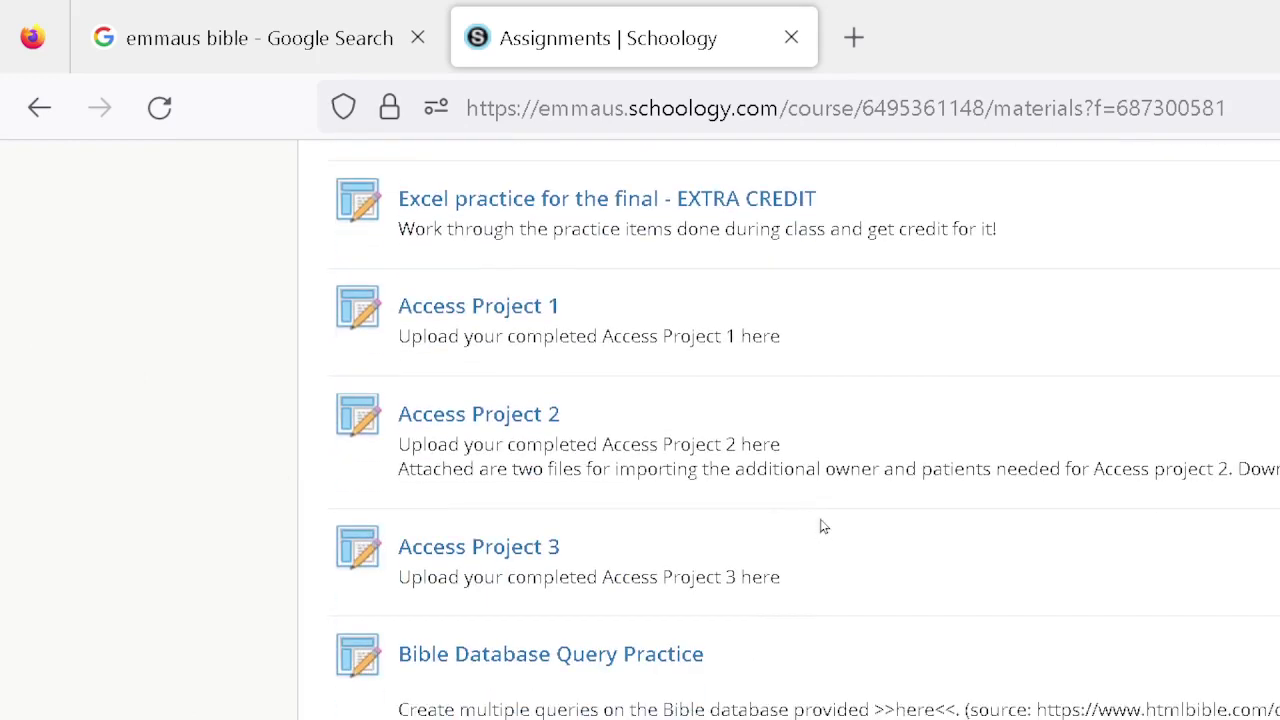
pyautogui.click(494, 656)
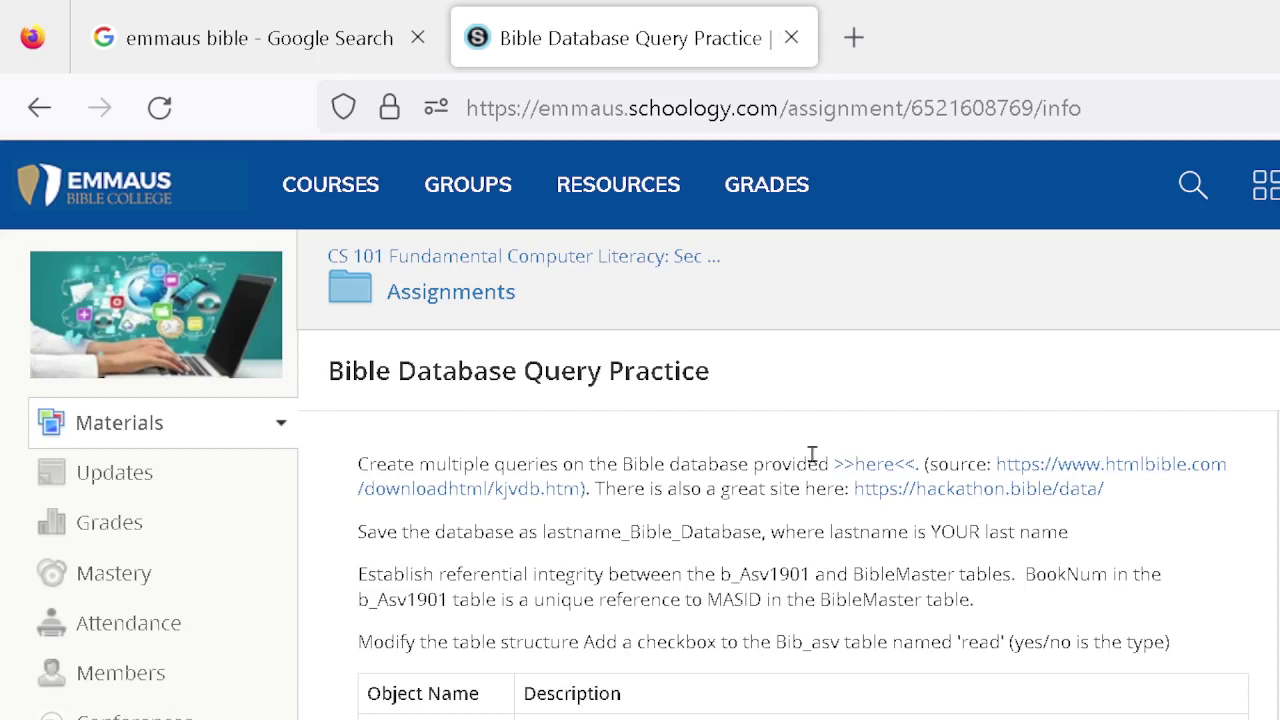
# Request the download of the Bible database file linked in the assignment's instructions, accepting it without a virus scan.
pyautogui.click(866, 465)
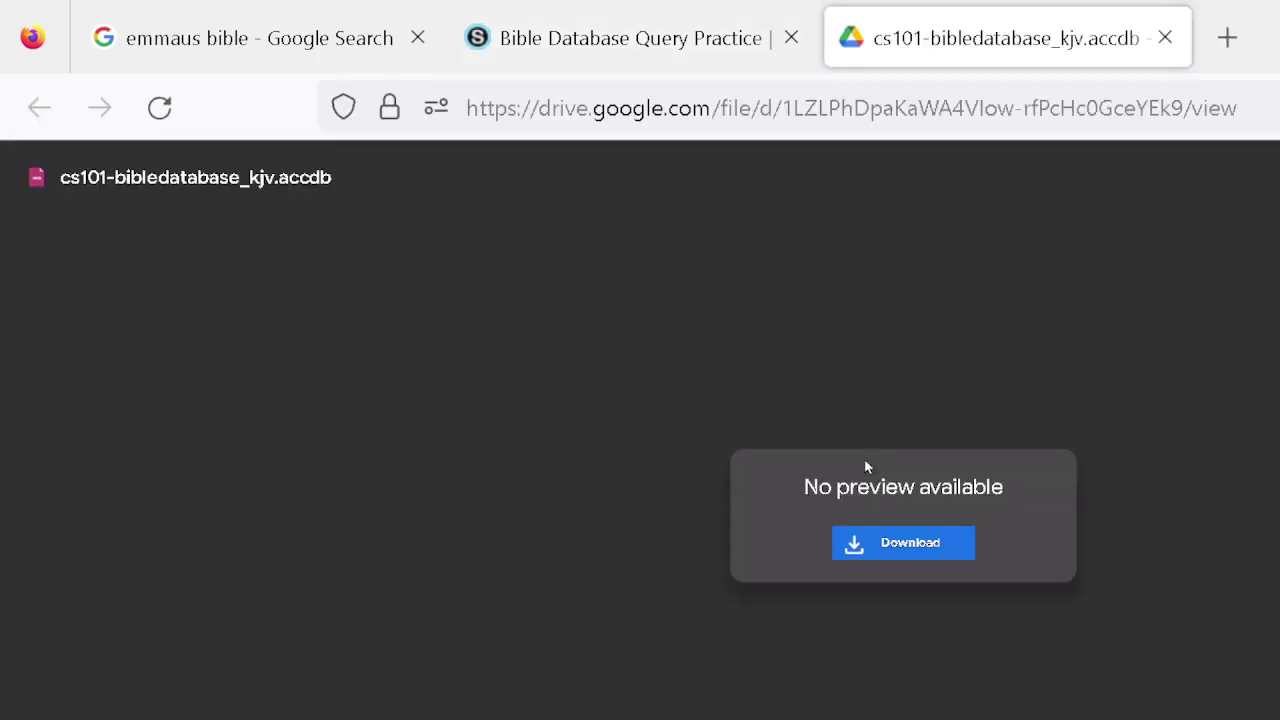
pyautogui.click(889, 543)
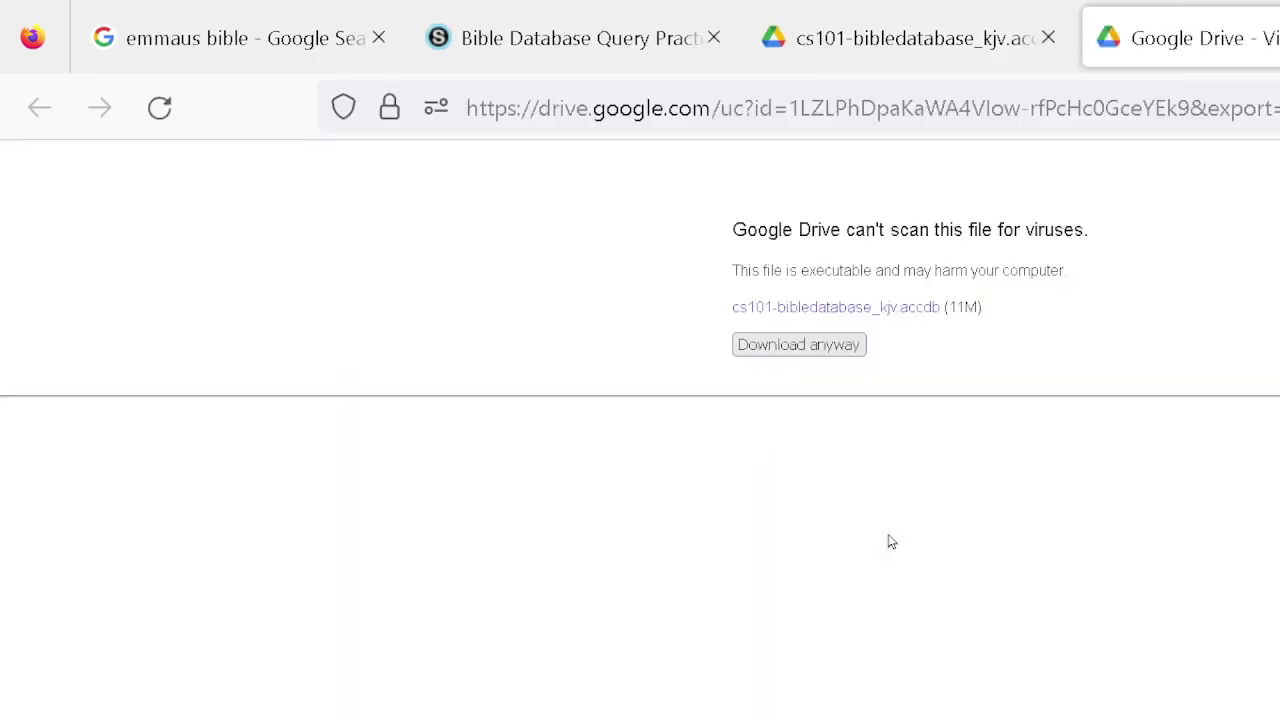
pyautogui.click(799, 347)
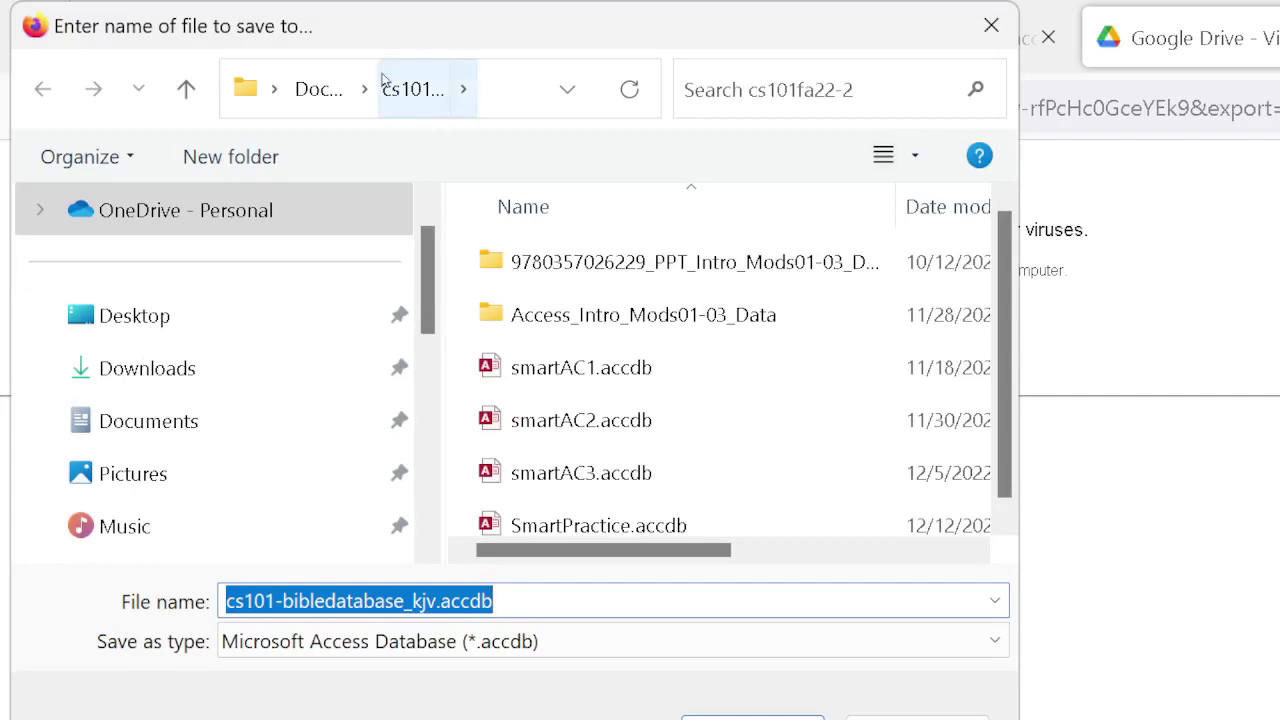
# Save the download as cs101-bibledatabase_kjv.accdb in the cs101sp23 folder under Documents.
pyautogui.click(463, 89)
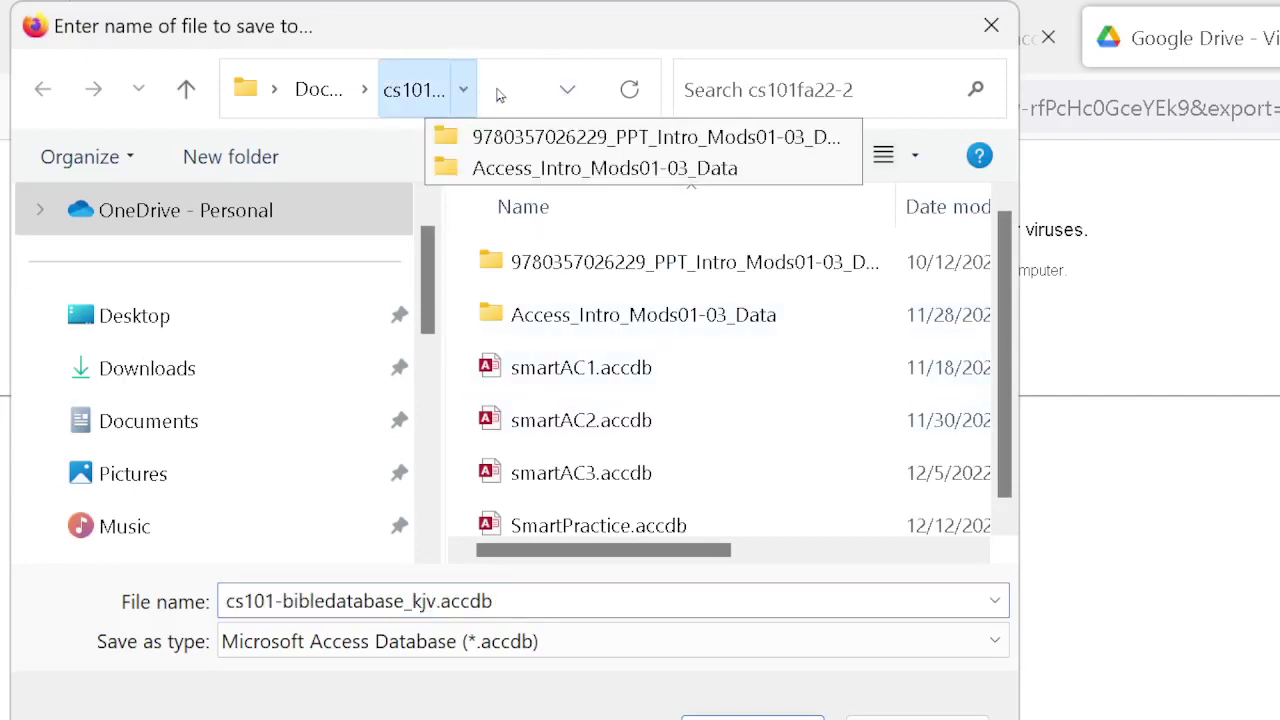
pyautogui.click(404, 86)
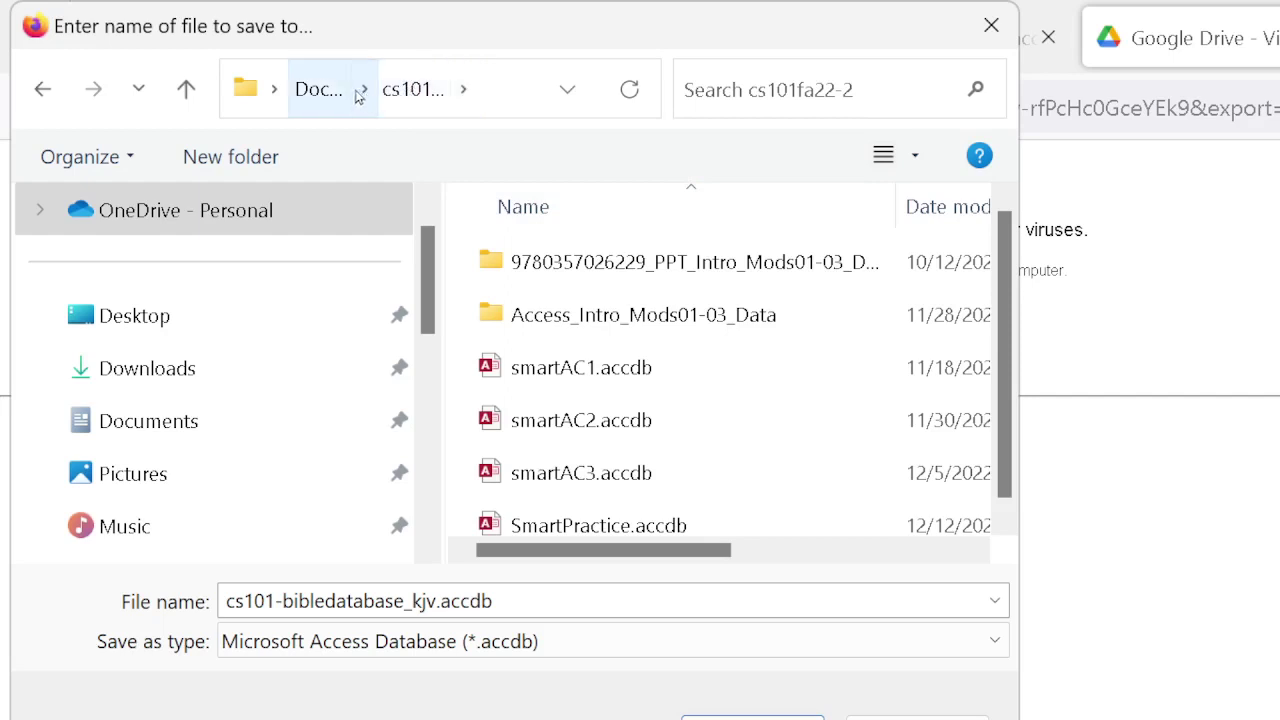
pyautogui.click(320, 88)
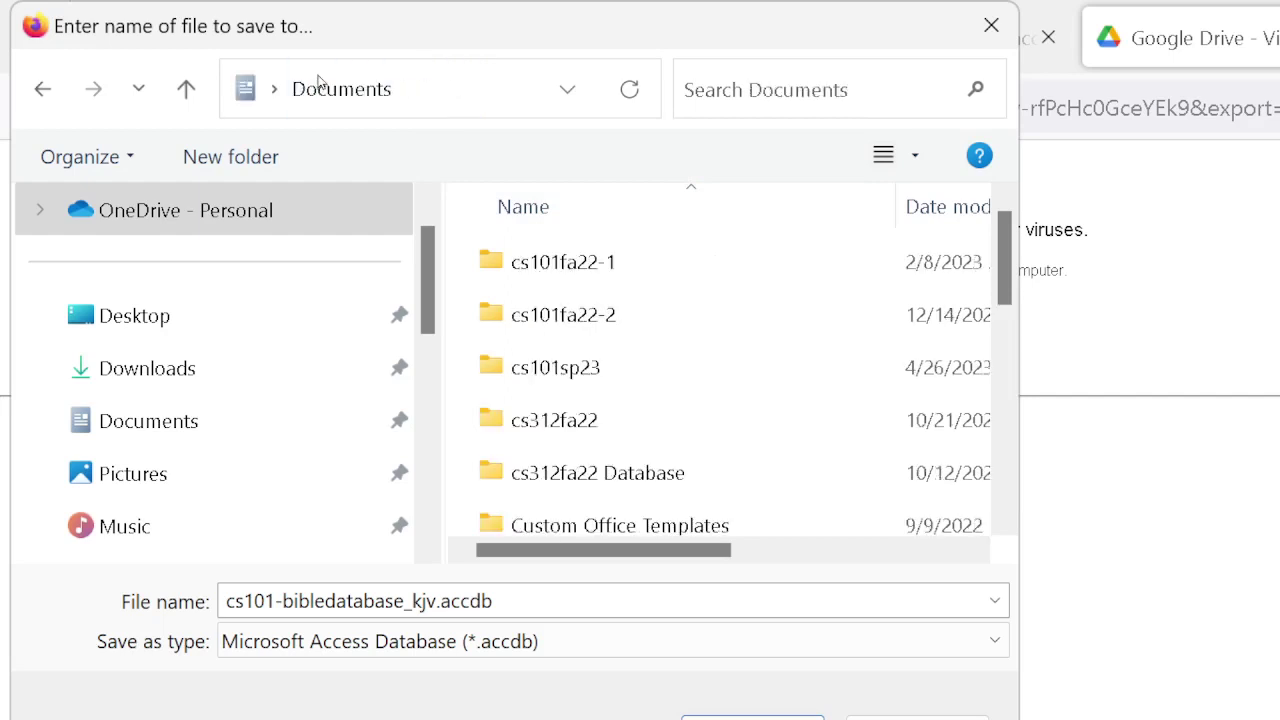
pyautogui.doubleClick(540, 368)
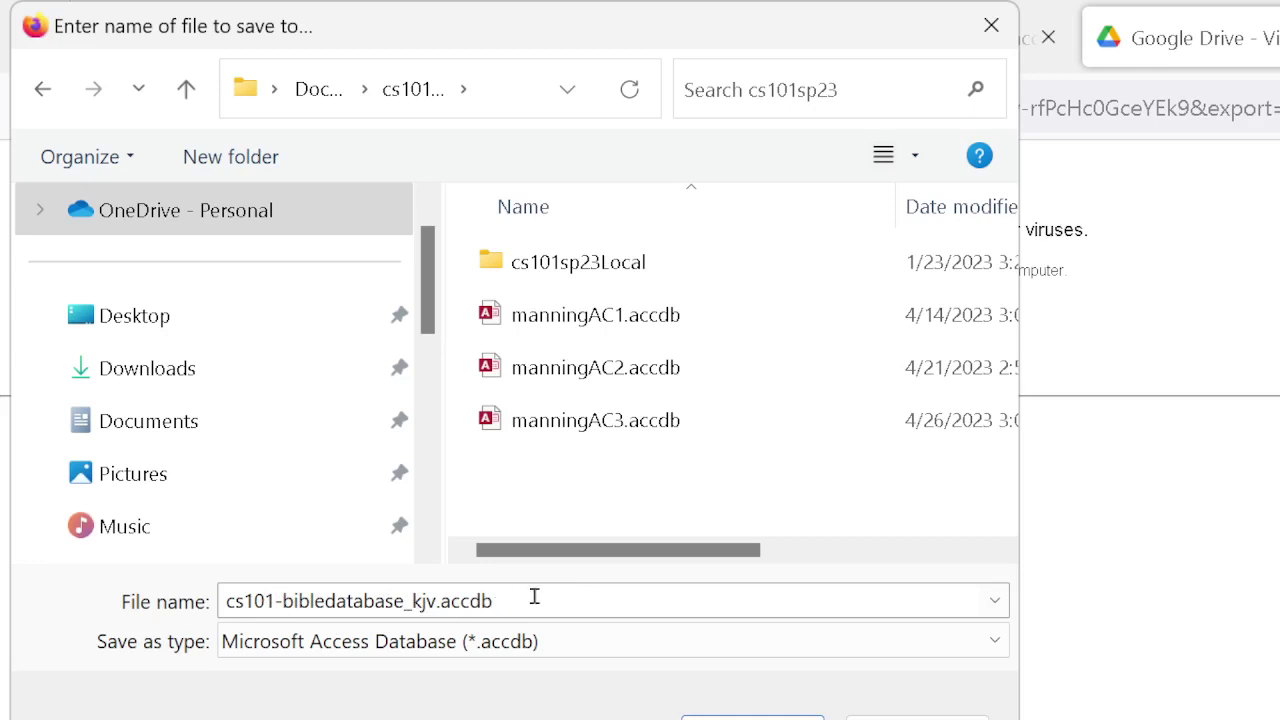
pyautogui.click(752, 717)
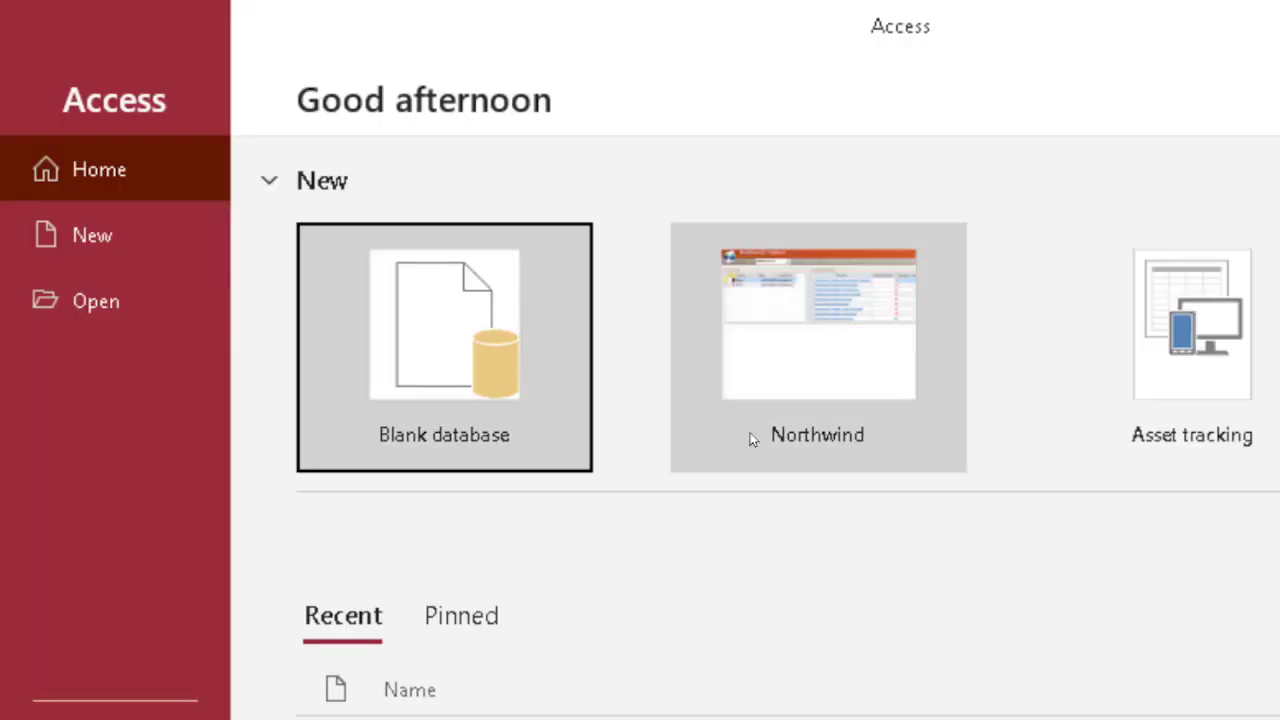
# Switch to Access and open cs101-bibledatabase_kjv.accdb from the cs101sp23 folder.
pyautogui.click(105, 305)
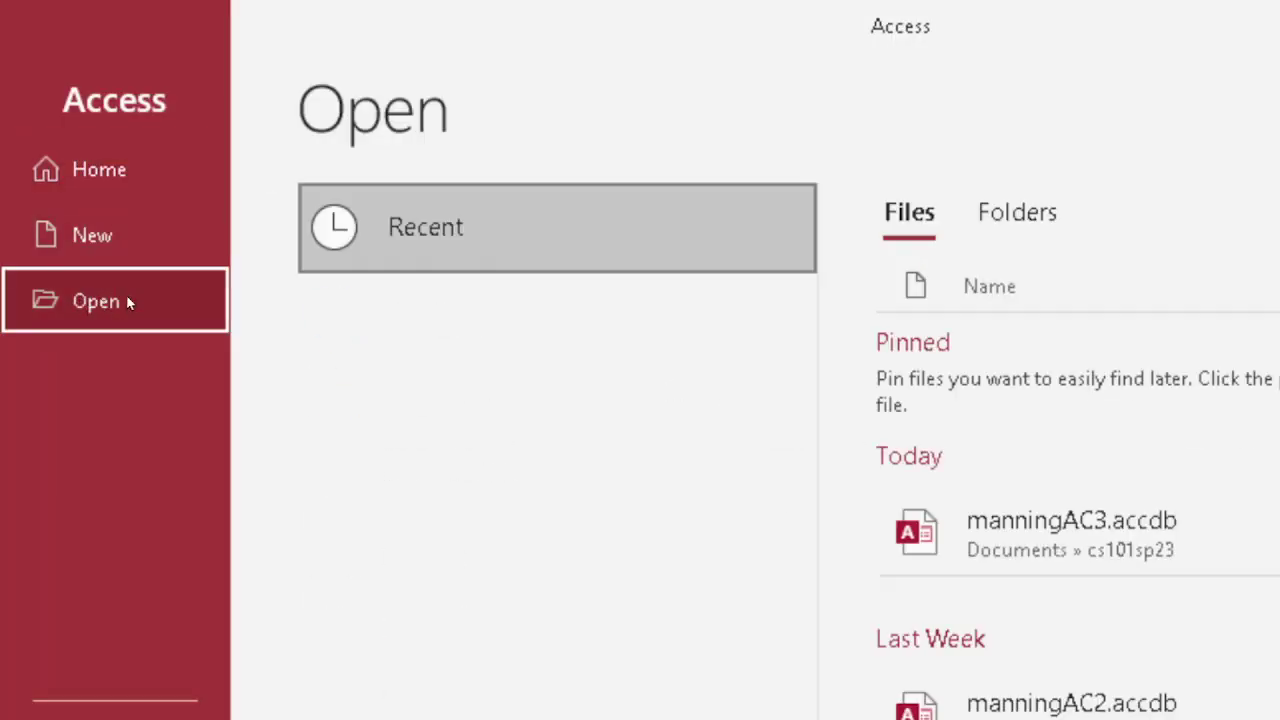
pyautogui.click(429, 569)
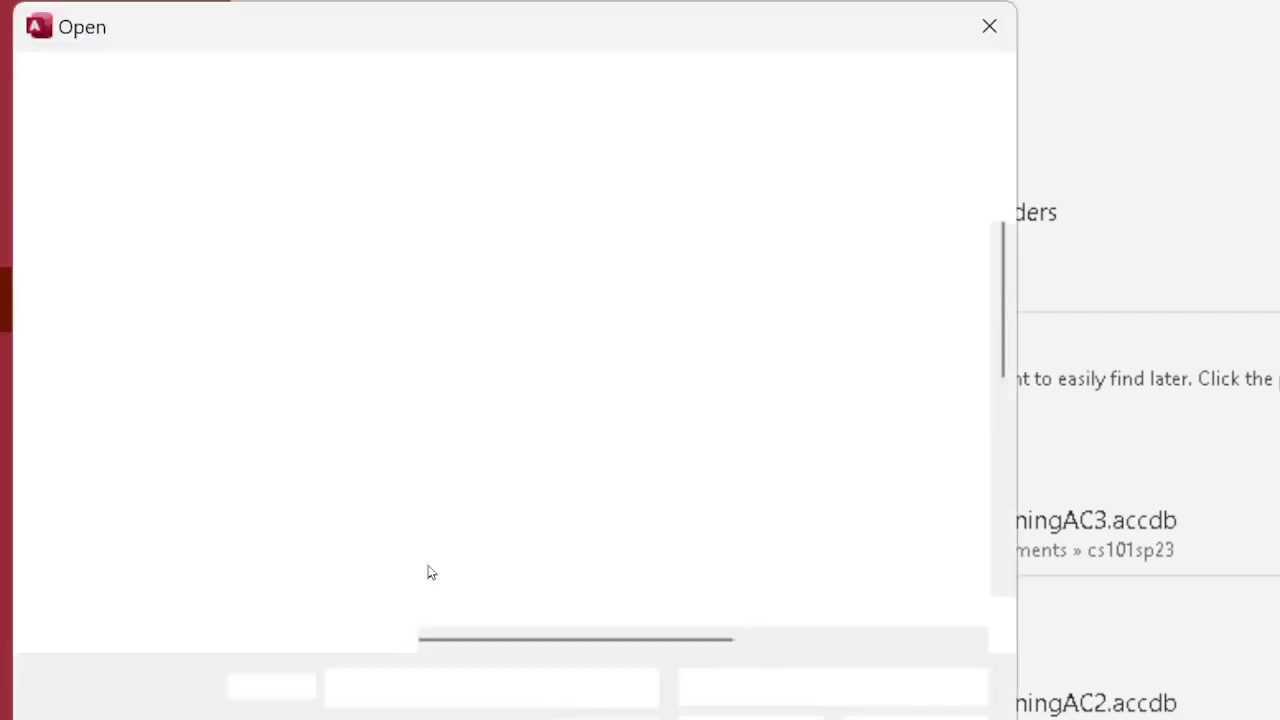
pyautogui.doubleClick(557, 359)
pyautogui.click(472, 370)
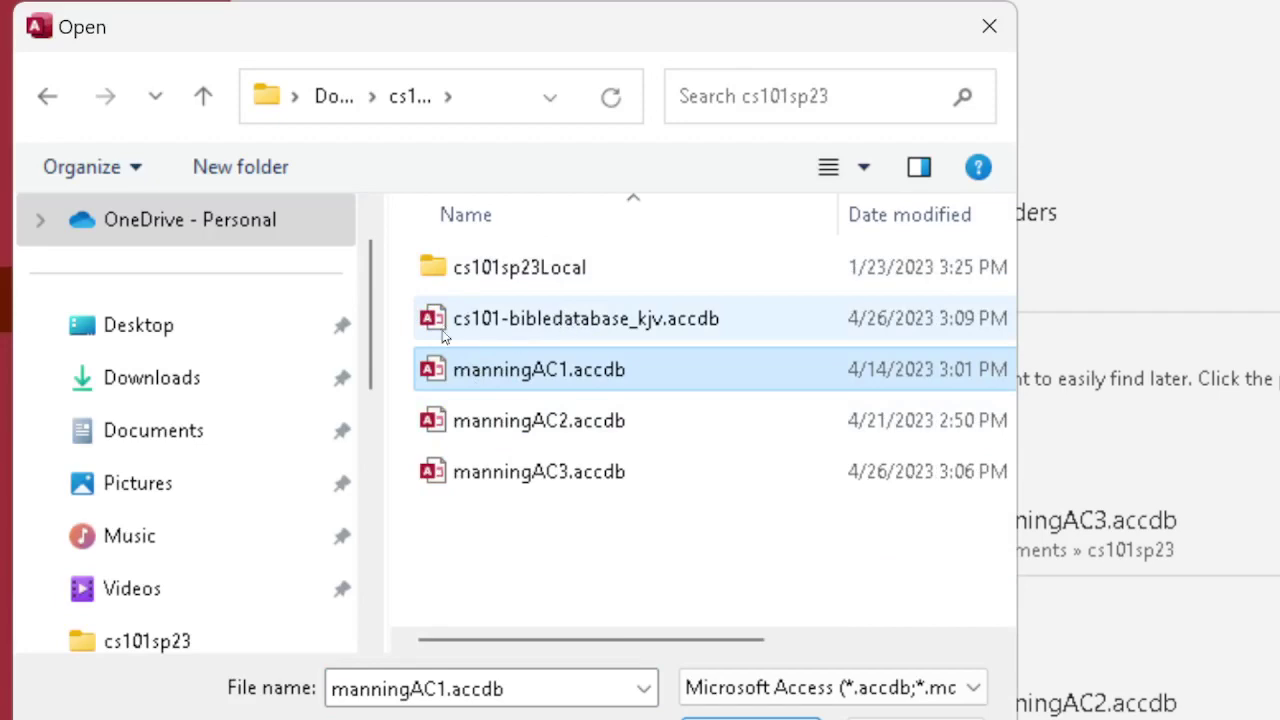
pyautogui.doubleClick(470, 318)
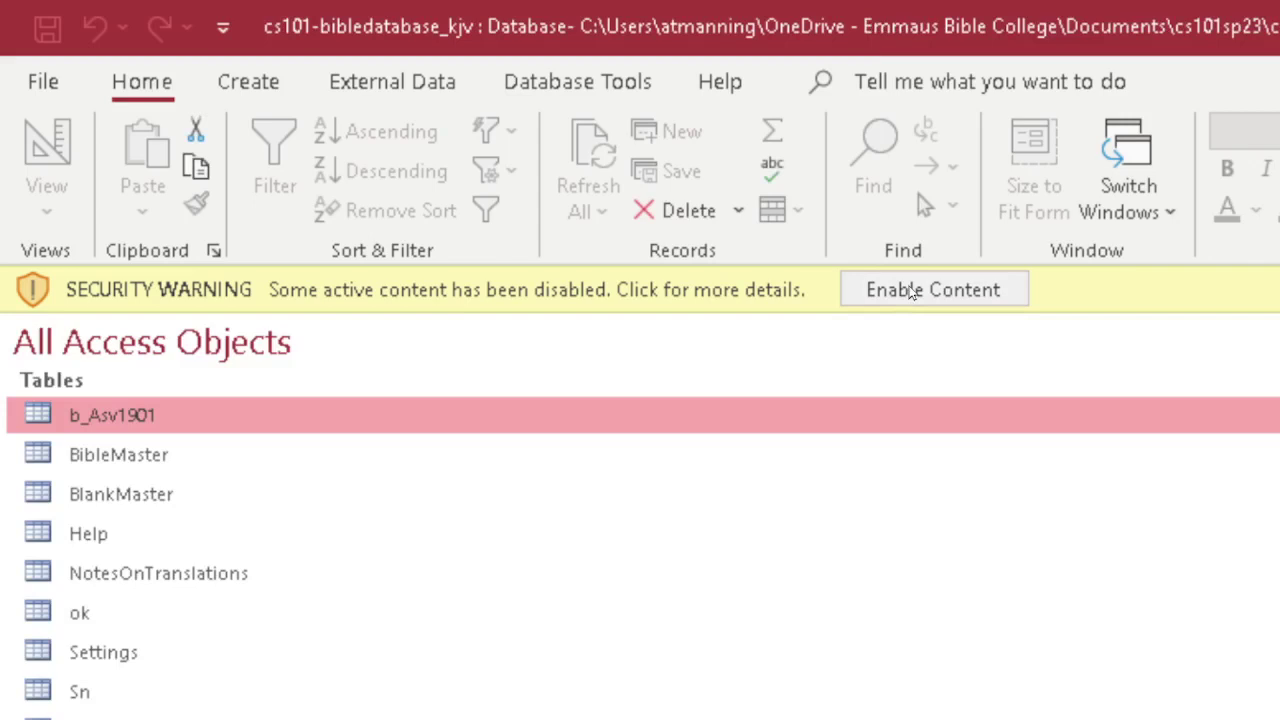
# Enable the database's active content and narrow the object list to free up the work area.
pyautogui.click(912, 291)
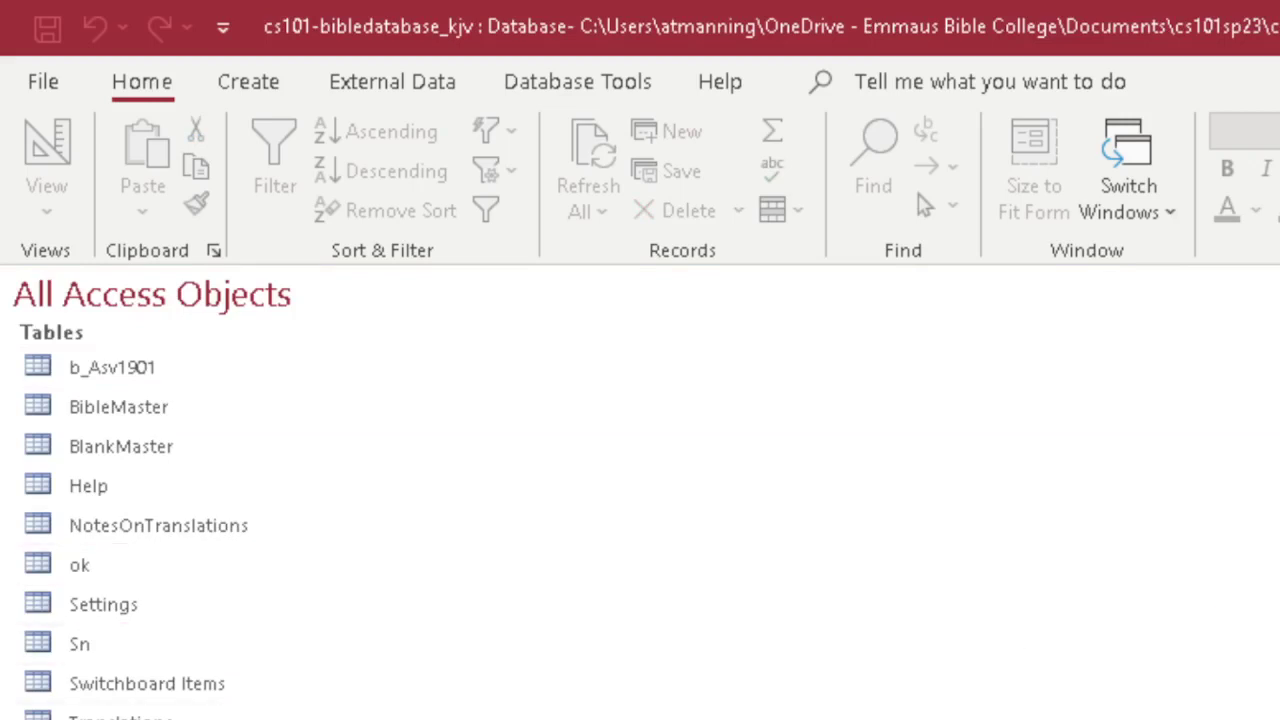
pyautogui.moveTo(966, 513); pyautogui.dragTo(305, 528)
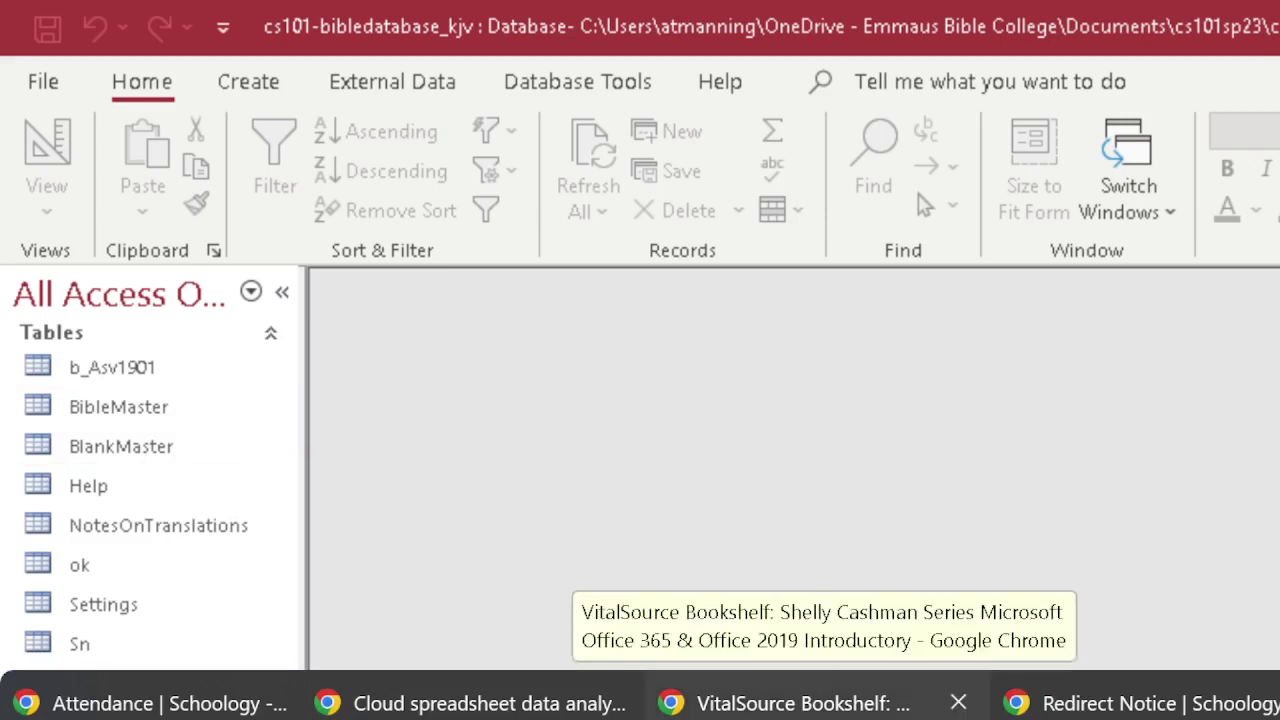
# Switch to Firefox and follow the assignment's source link to the htmlbible.com King James database page.
pyautogui.click(640, 703)
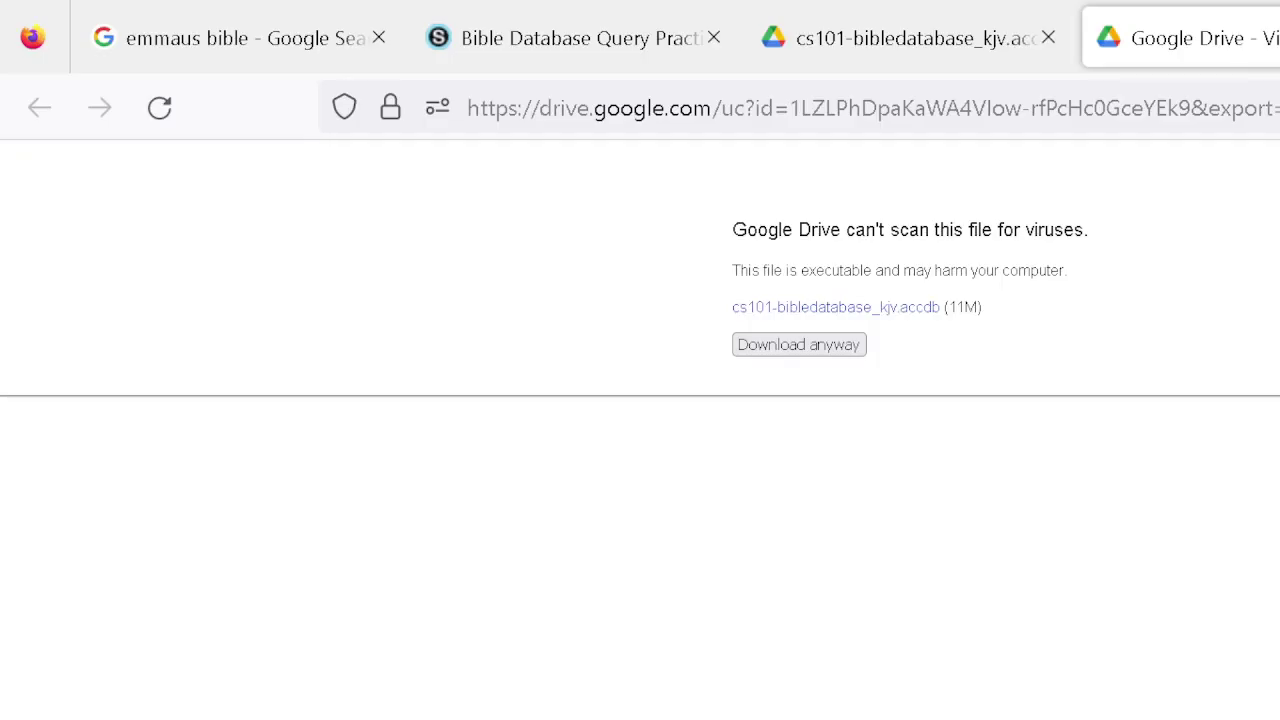
pyautogui.click(570, 40)
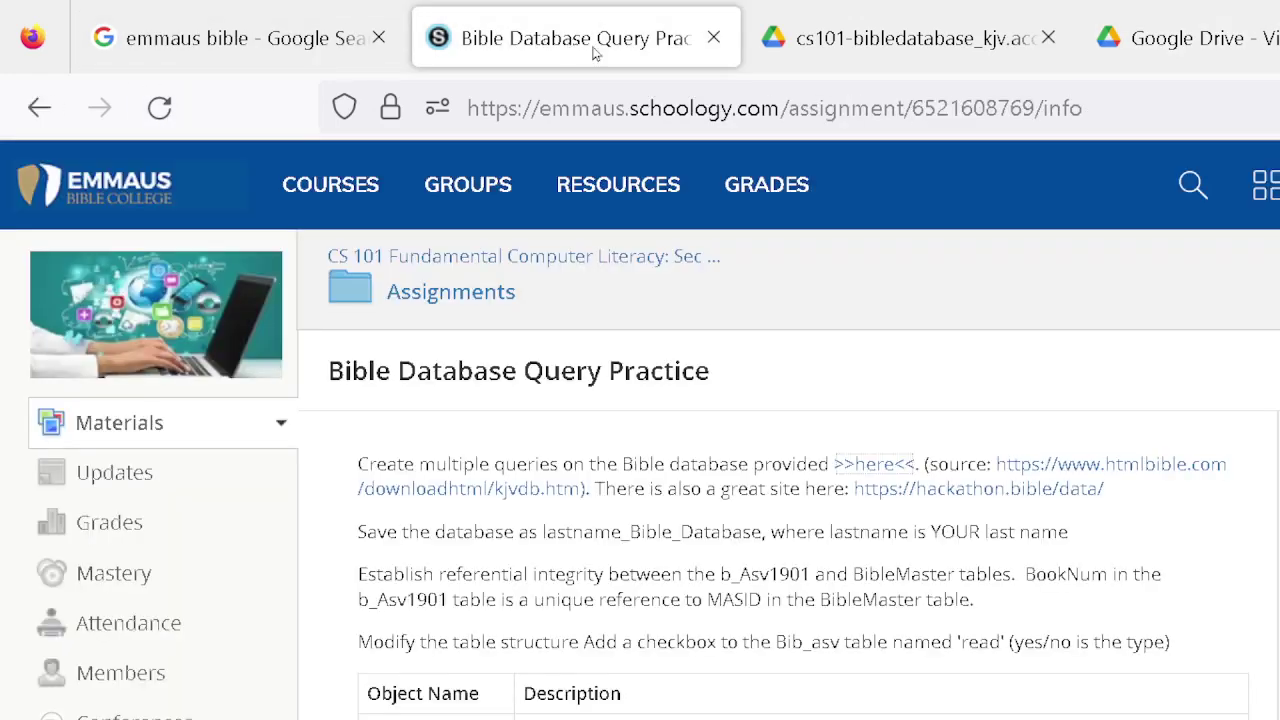
pyautogui.click(1093, 466)
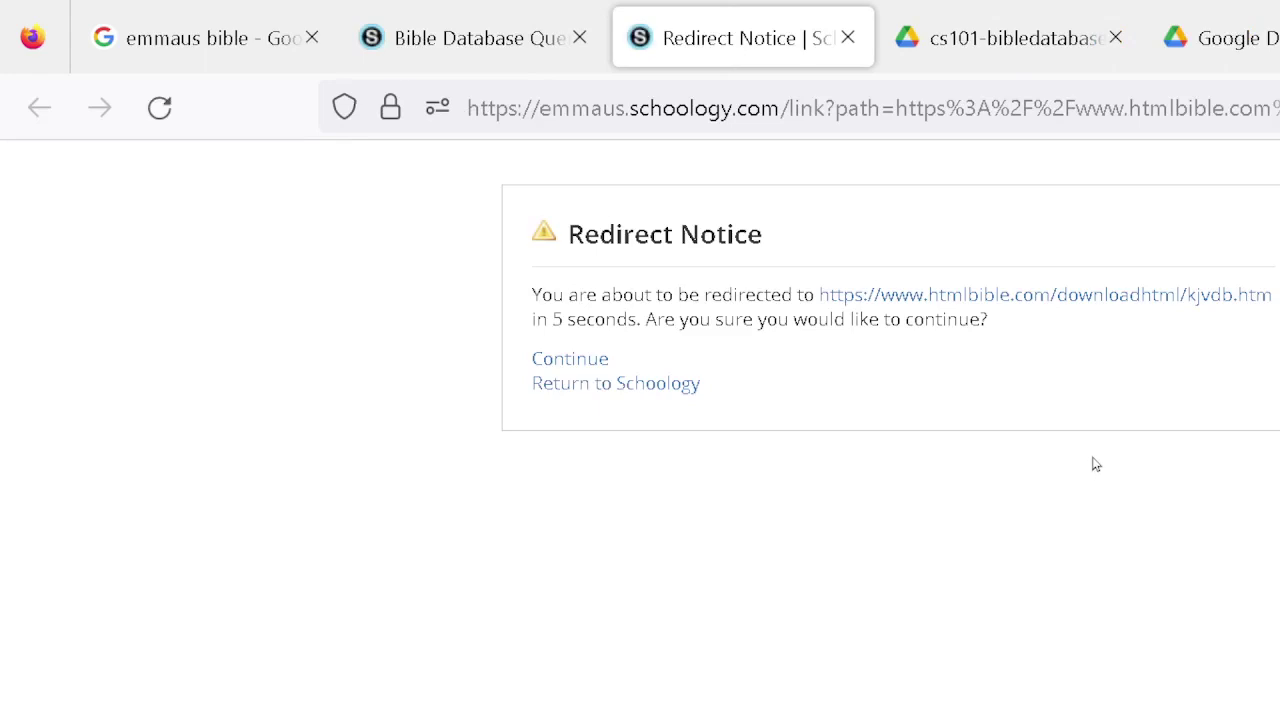
pyautogui.click(1040, 300)
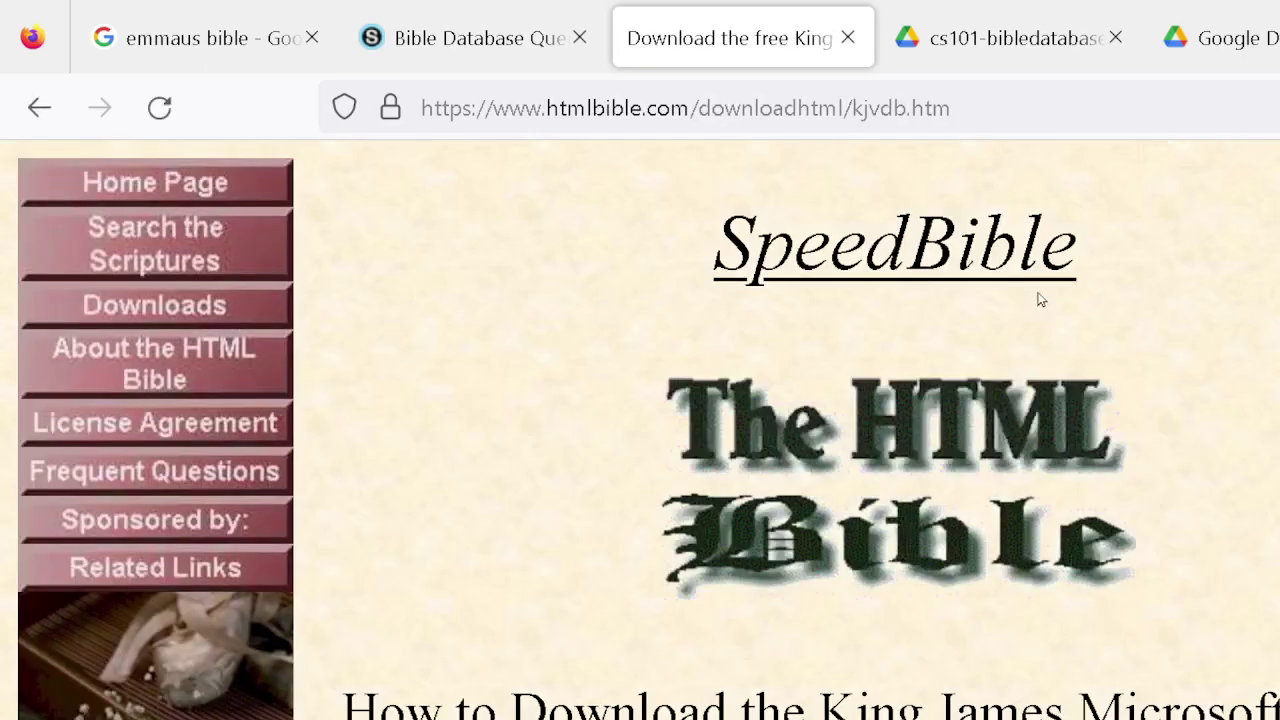
# Examine the htmlbible.com page's database description and download request form, highlight "Microsoft Access 97 Database", and close the page.
pyautogui.scroll(-3, 1150, 314)
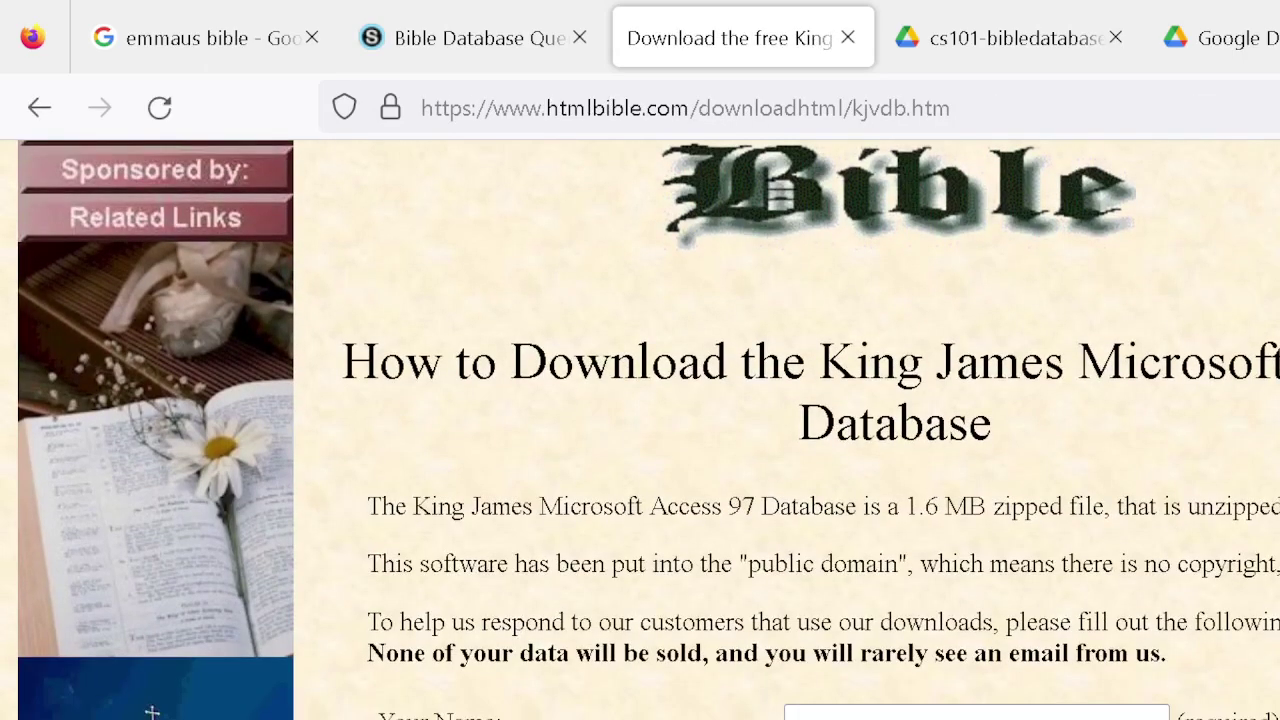
pyautogui.scroll(-5, 972, 512)
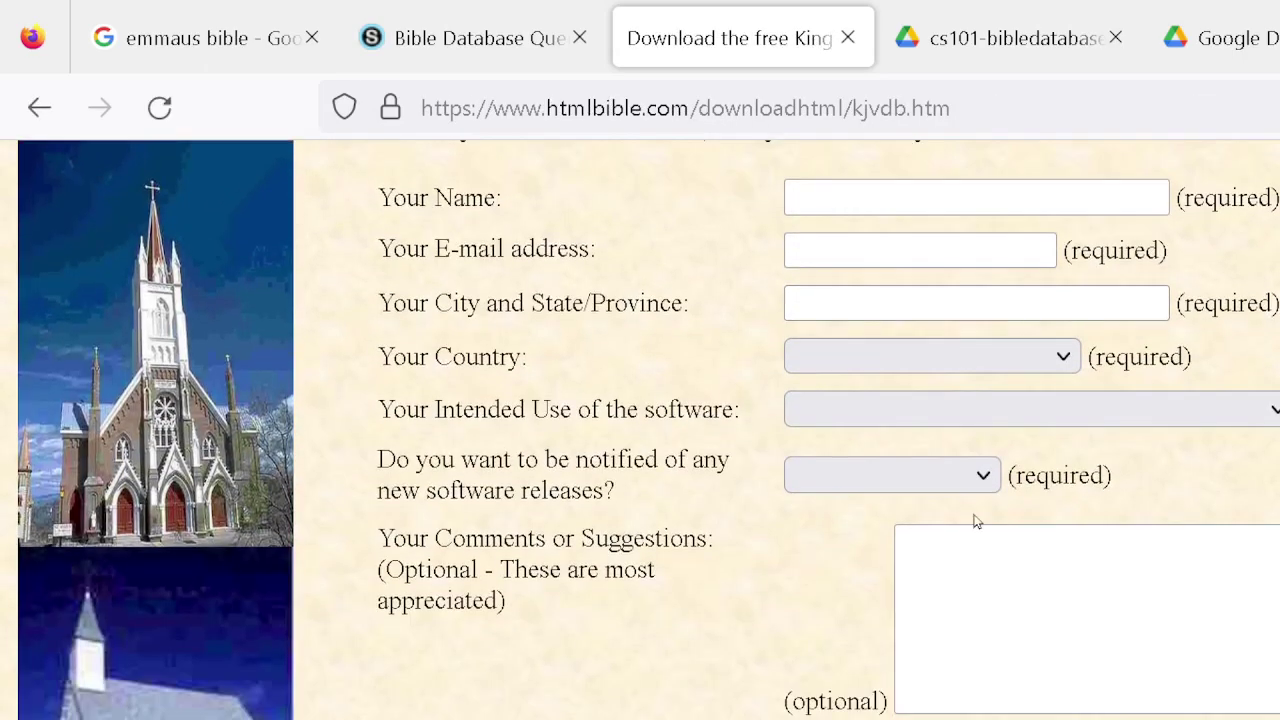
pyautogui.scroll(-2, 977, 521)
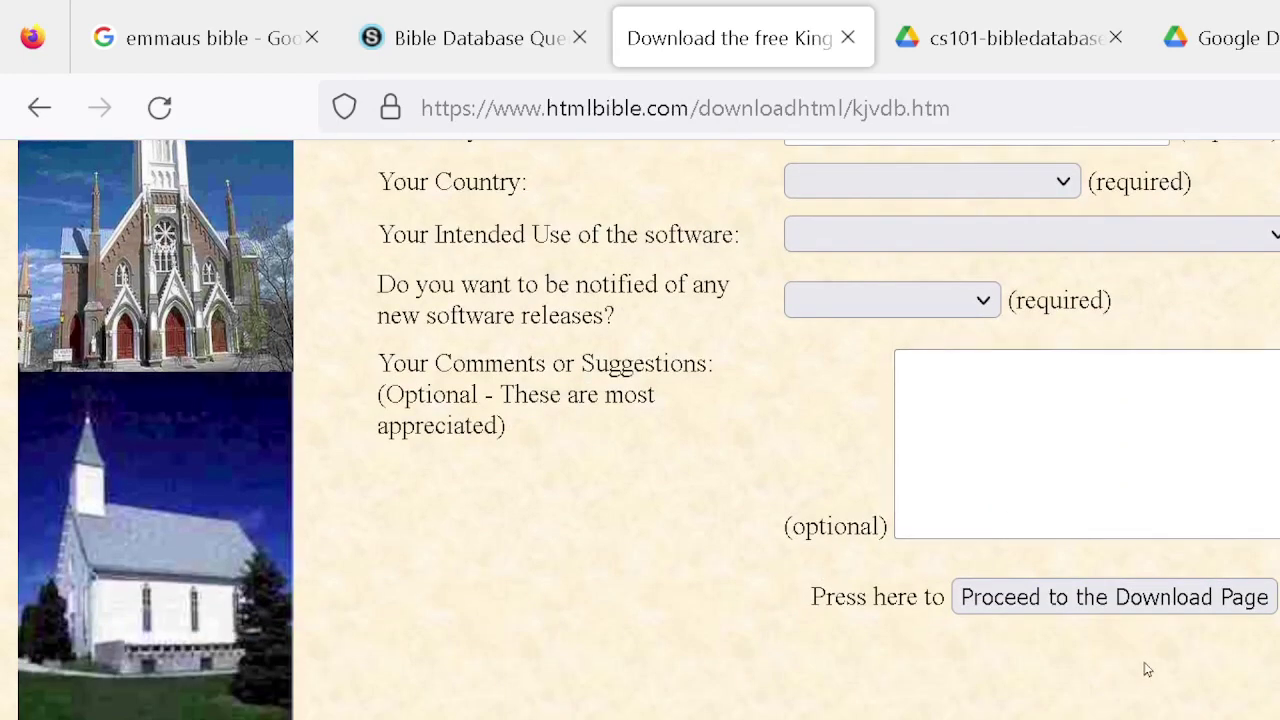
pyautogui.scroll(-2, 1145, 667)
pyautogui.scroll(2, 1150, 666)
pyautogui.scroll(5, 1137, 567)
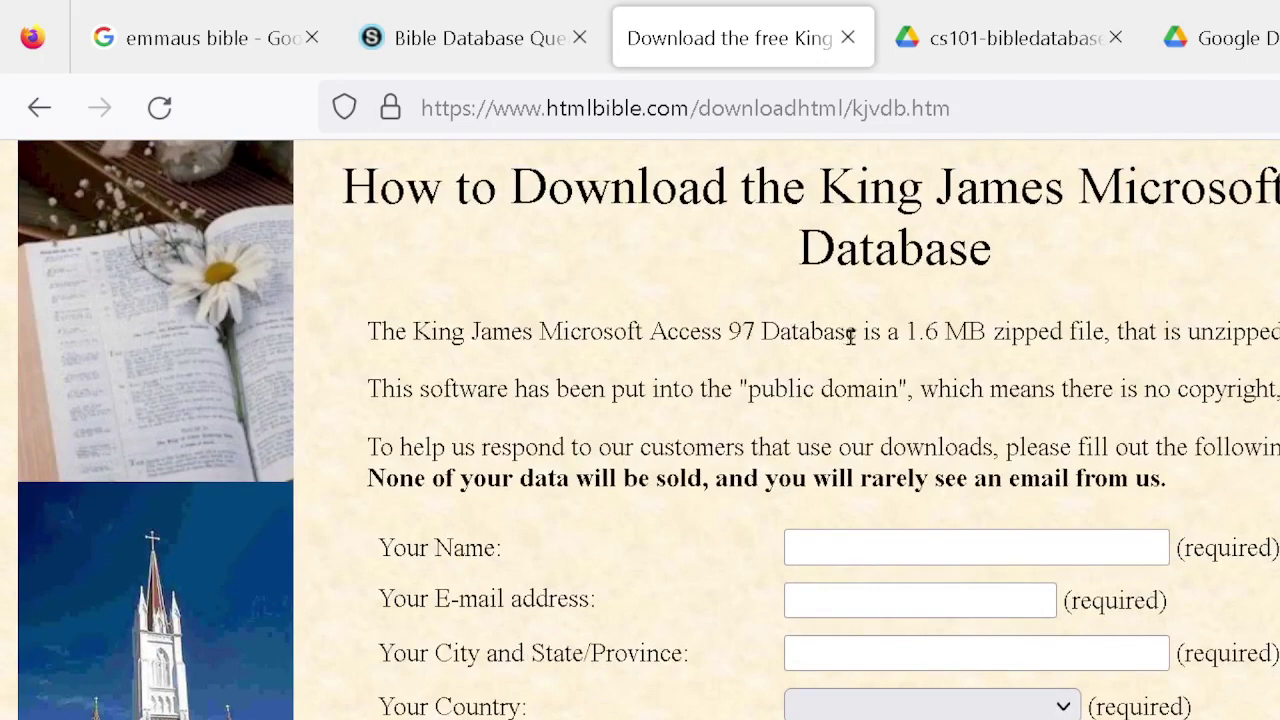
pyautogui.moveTo(855, 337); pyautogui.dragTo(540, 333)
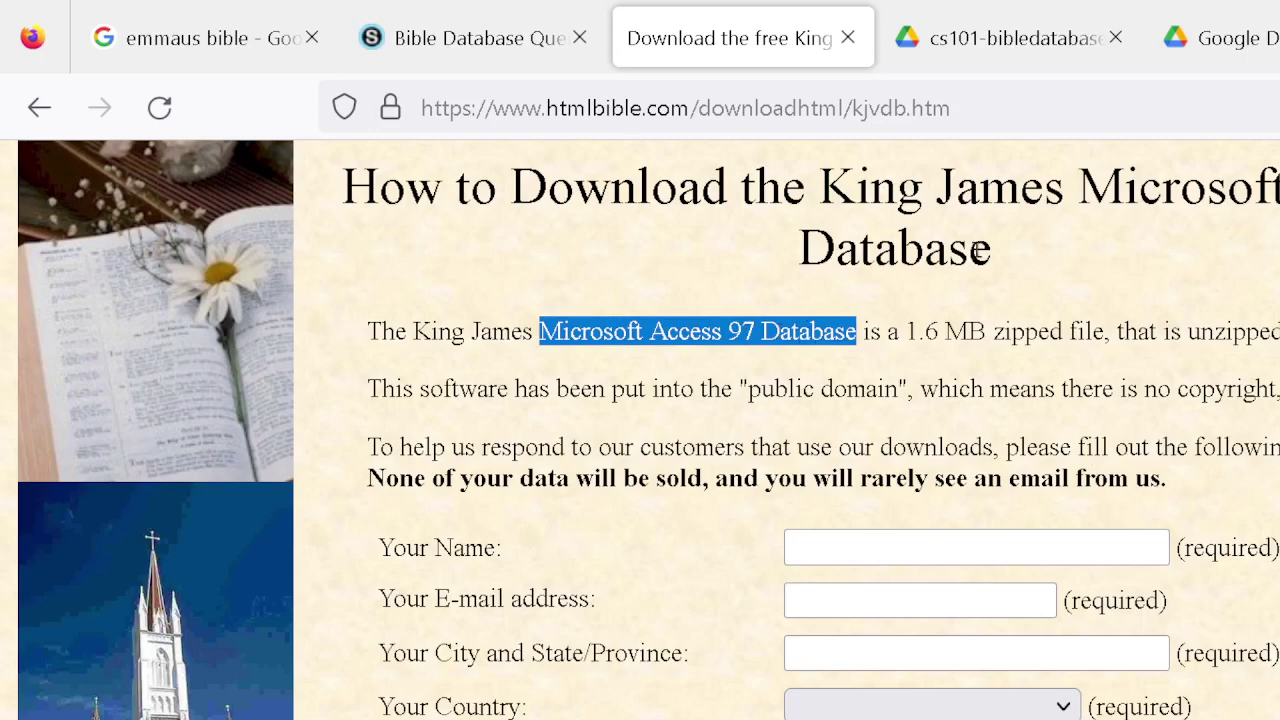
pyautogui.click(847, 40)
# Switch back to Access, open the b_Asv1901 table and view its last record.
pyautogui.hotkey('alt', 'Tab')
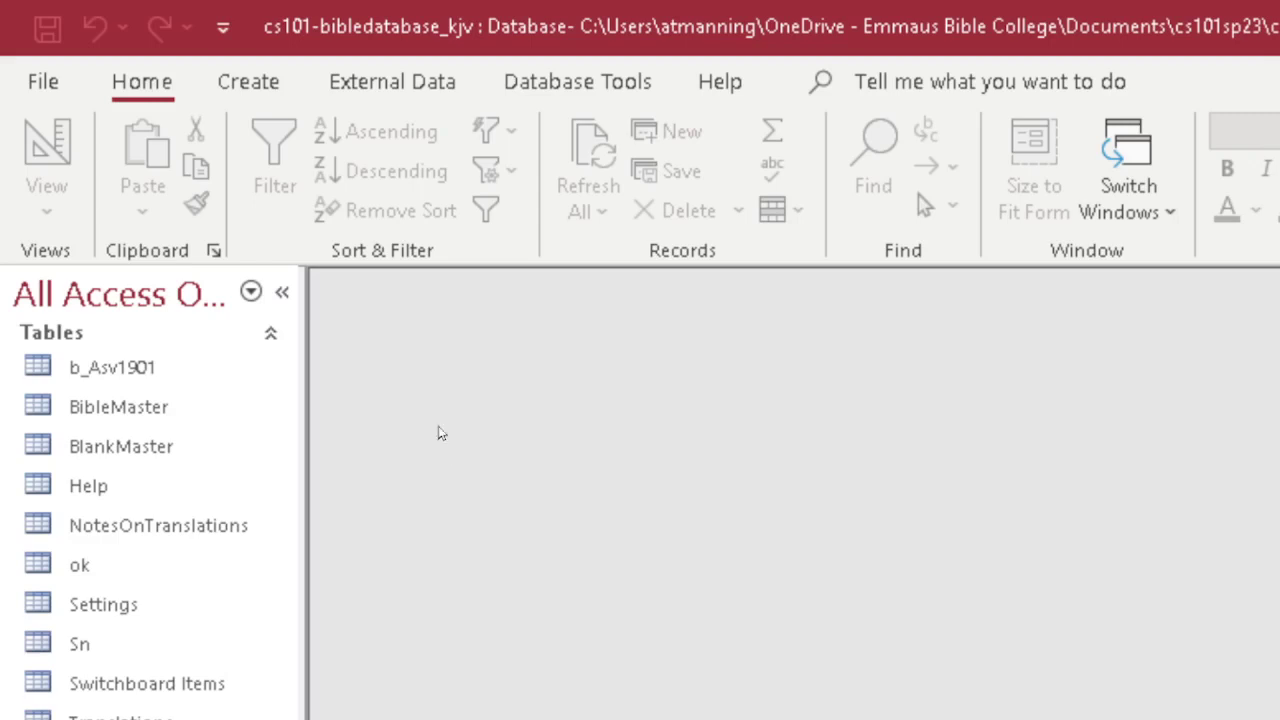
pyautogui.doubleClick(115, 367)
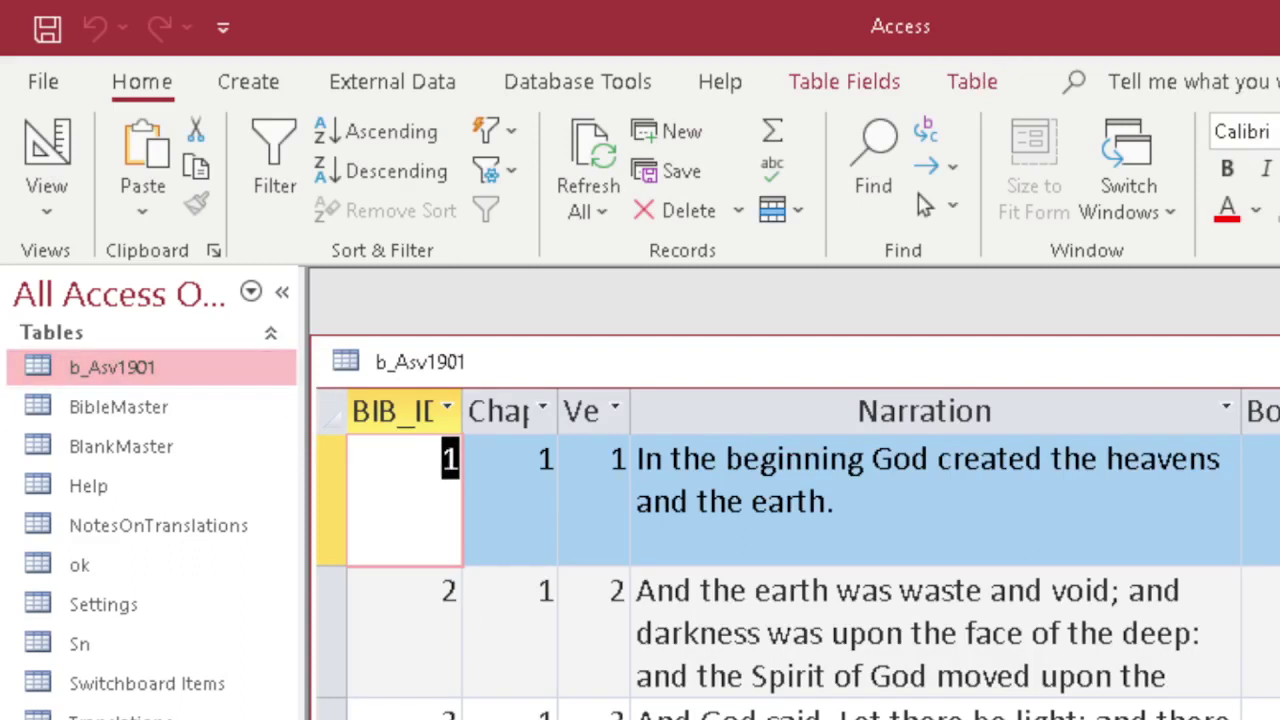
pyautogui.moveTo(708, 330); pyautogui.dragTo(716, 280)
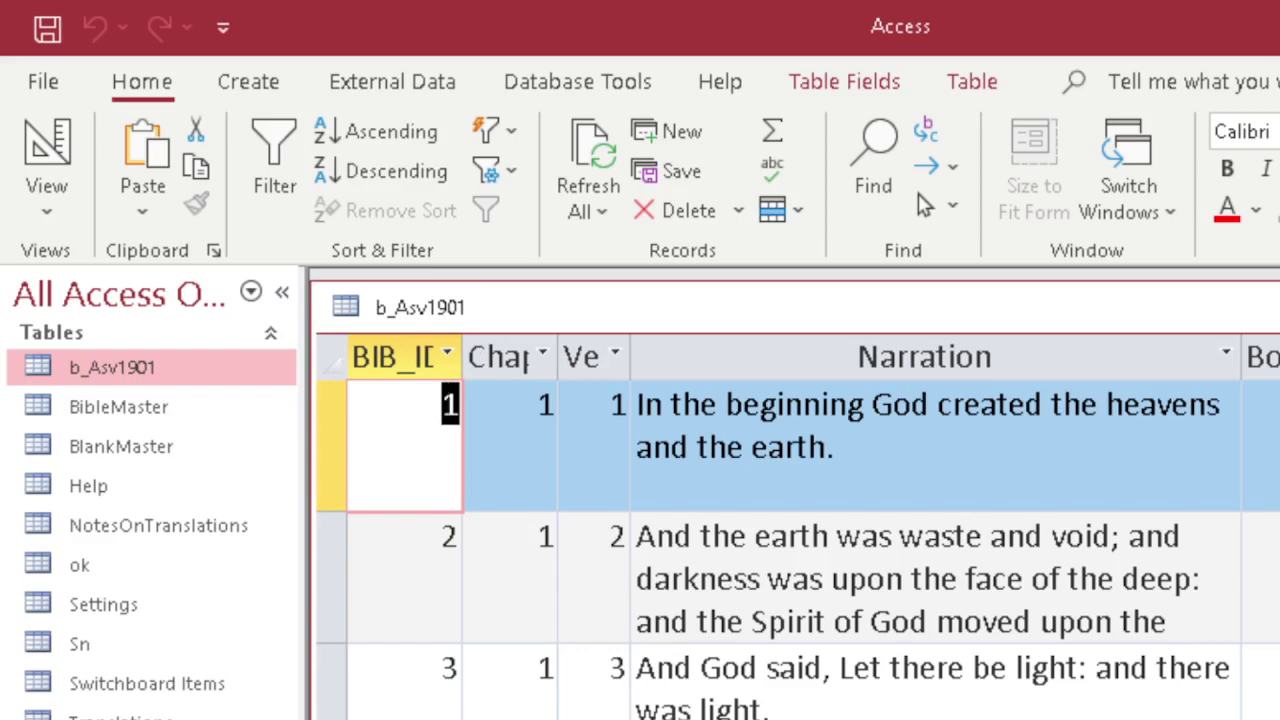
pyautogui.moveTo(1279, 395); pyautogui.dragTo(1279, 718)
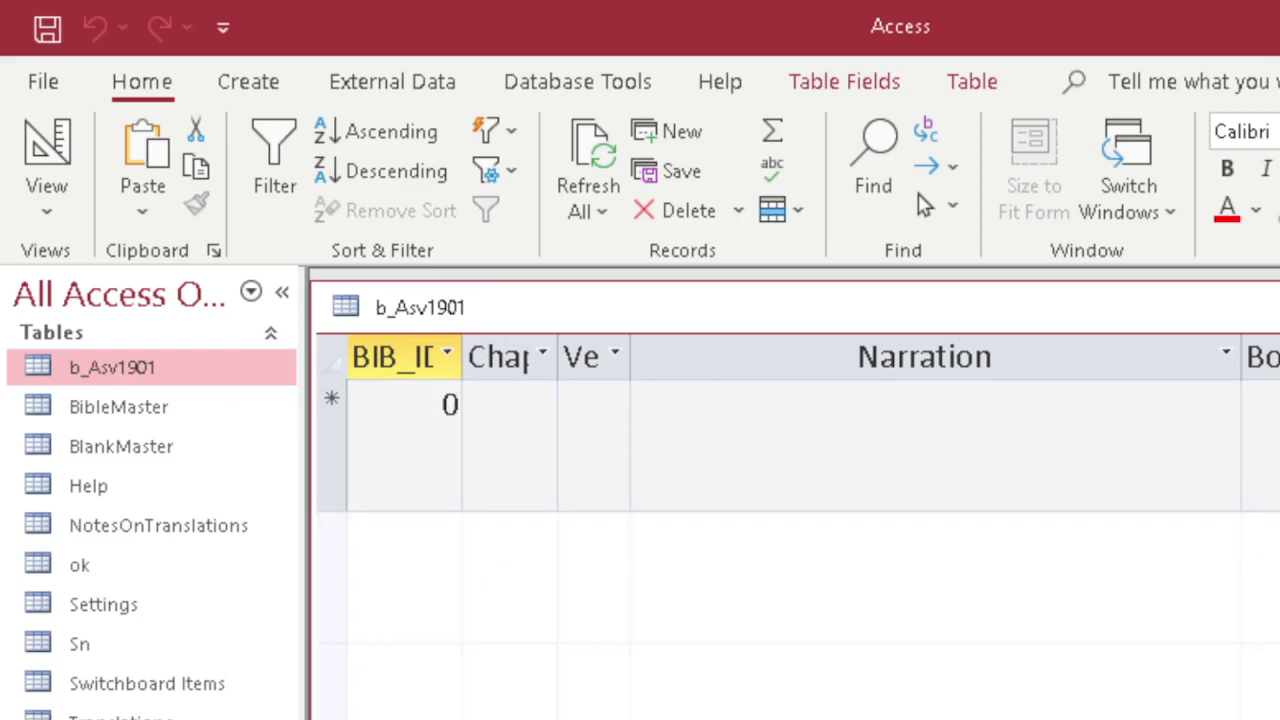
pyautogui.scroll(1, 798, 500)
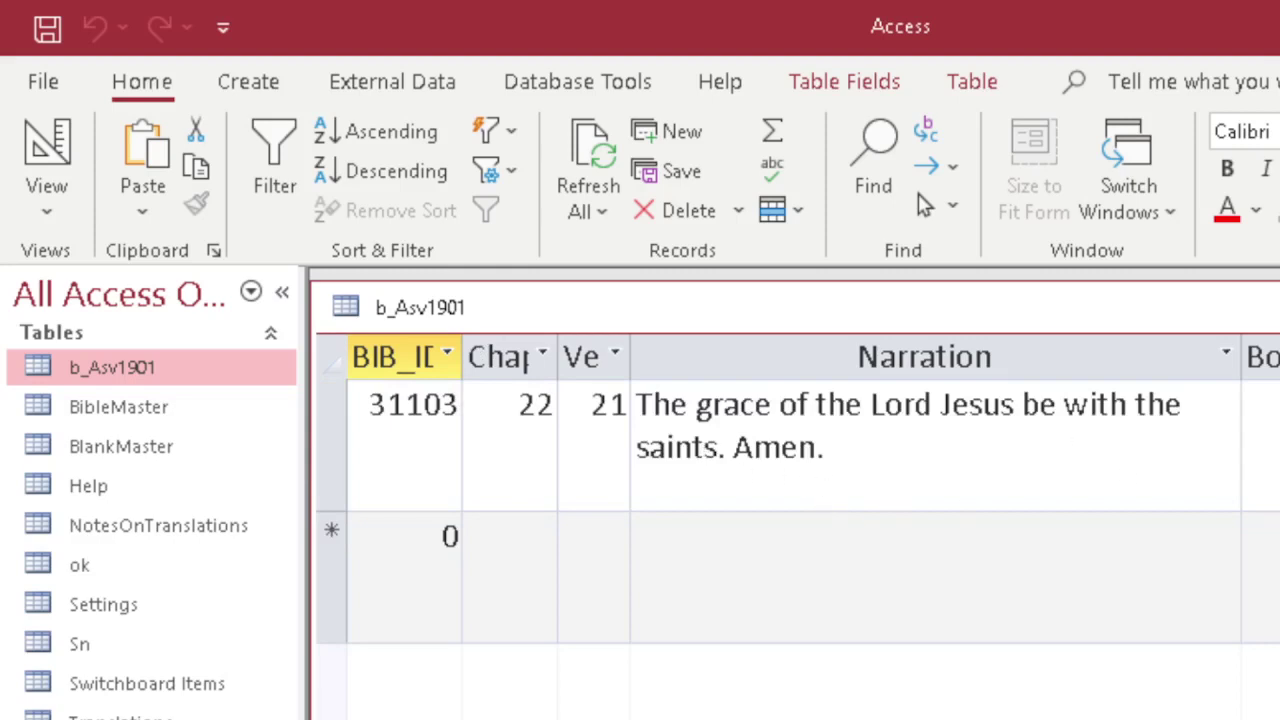
# Return to the first record of b_Asv1901, open the table in Design View and collapse the ribbon.
pyautogui.hotkey('ctrl', 'Home')
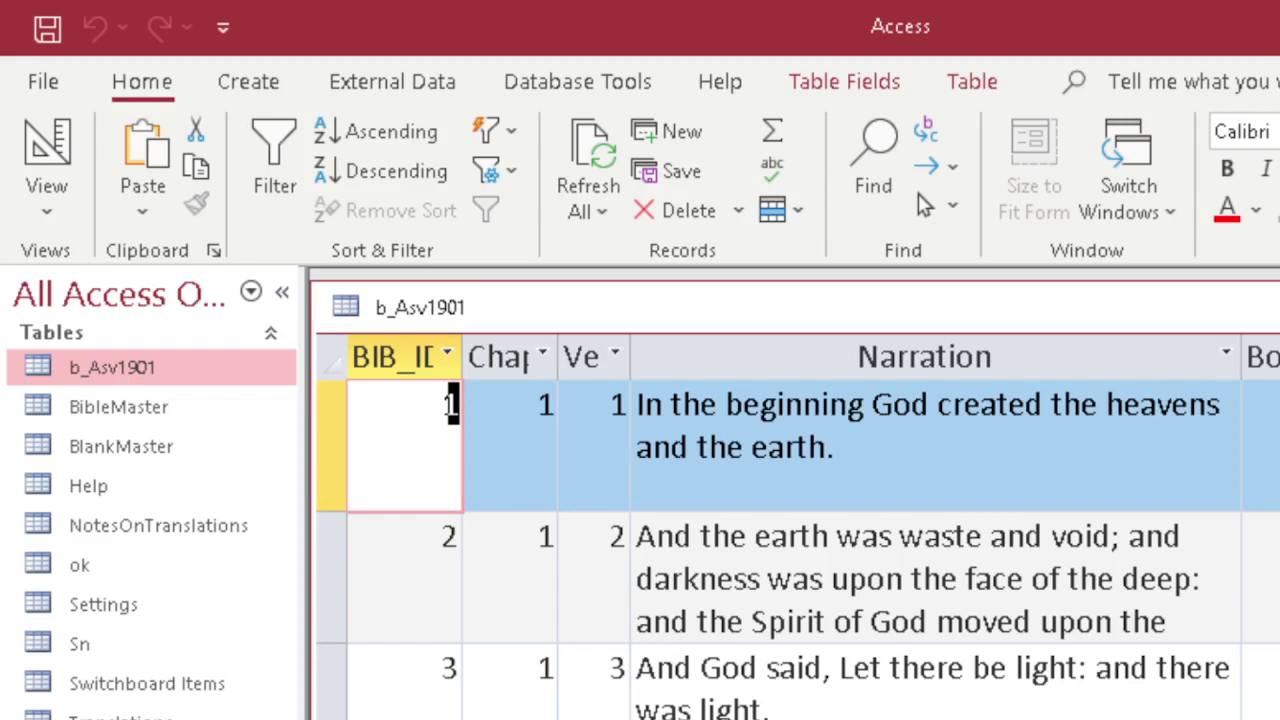
pyautogui.click(46, 148)
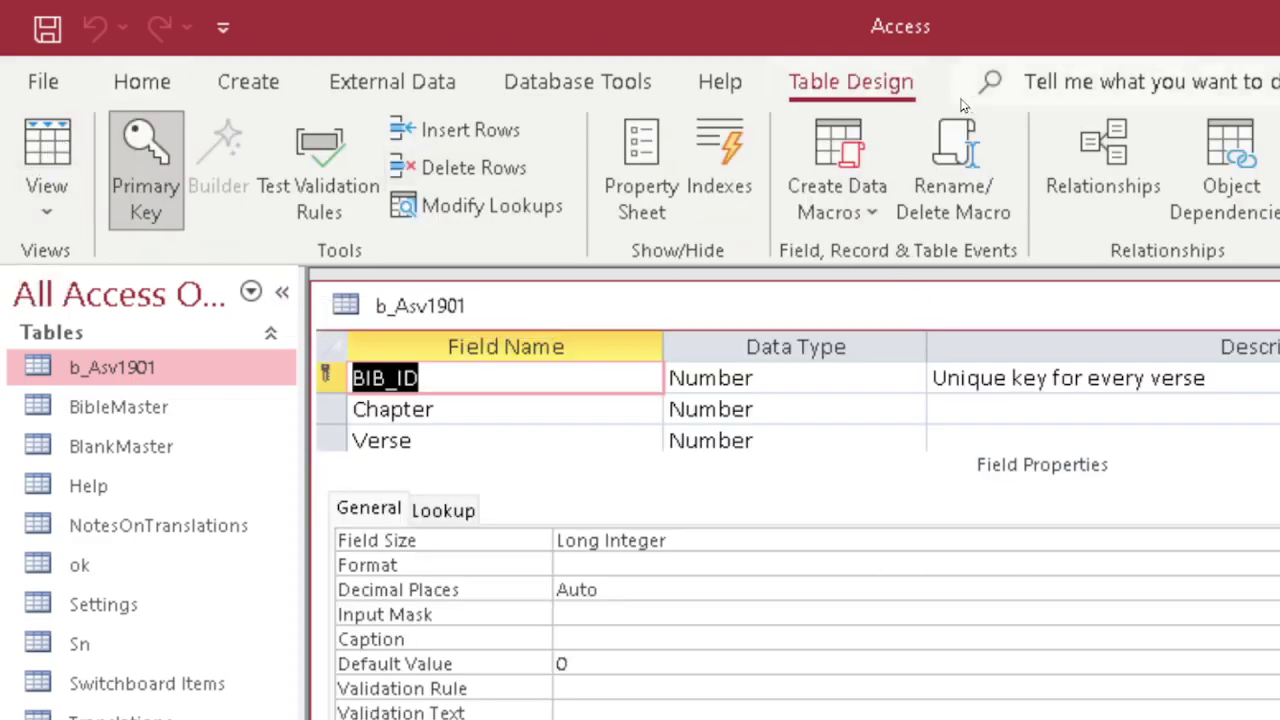
pyautogui.doubleClick(851, 82)
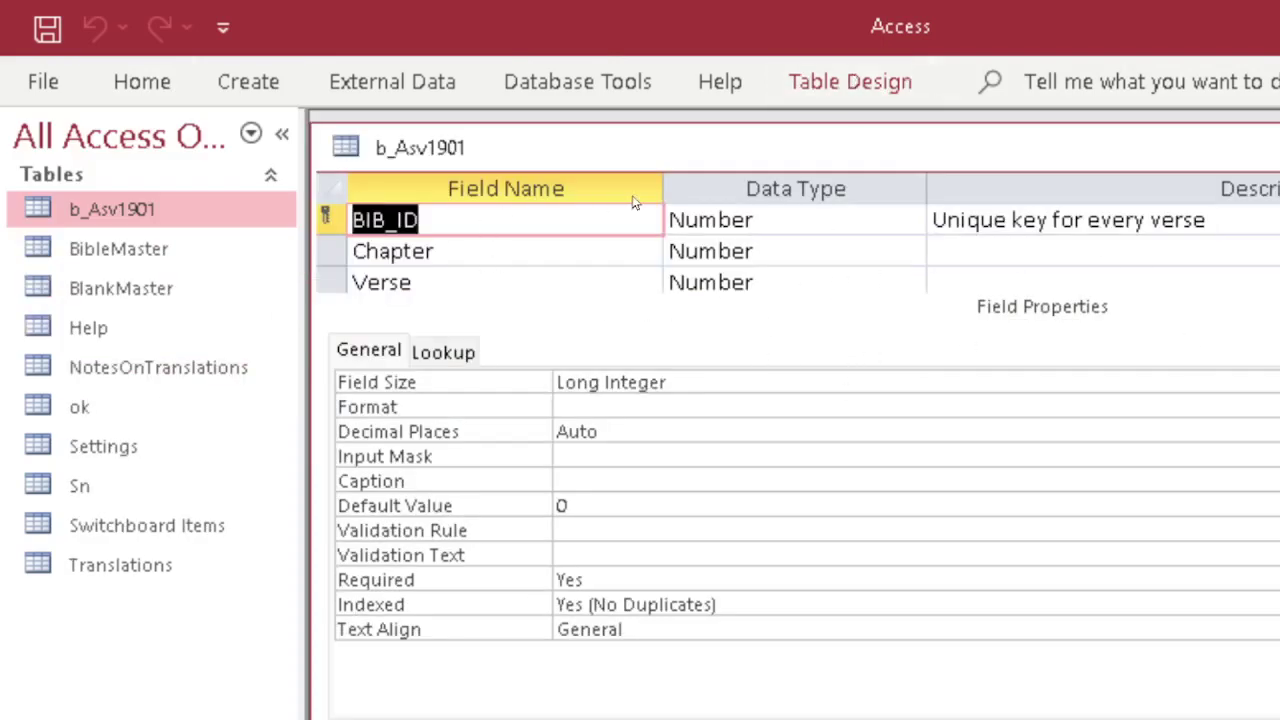
# Examine the data types and properties of the Chapter, Verse, Narration, BookNum and Read fields.
pyautogui.click(506, 251)
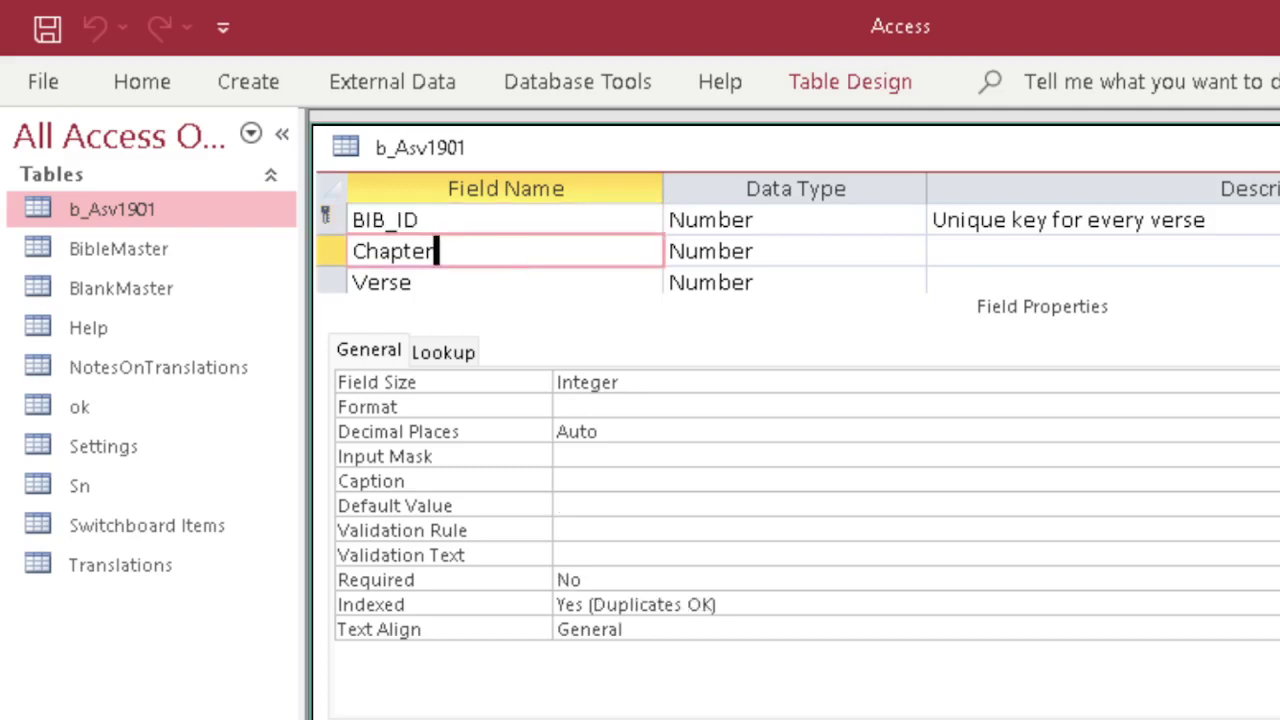
pyautogui.click(418, 285)
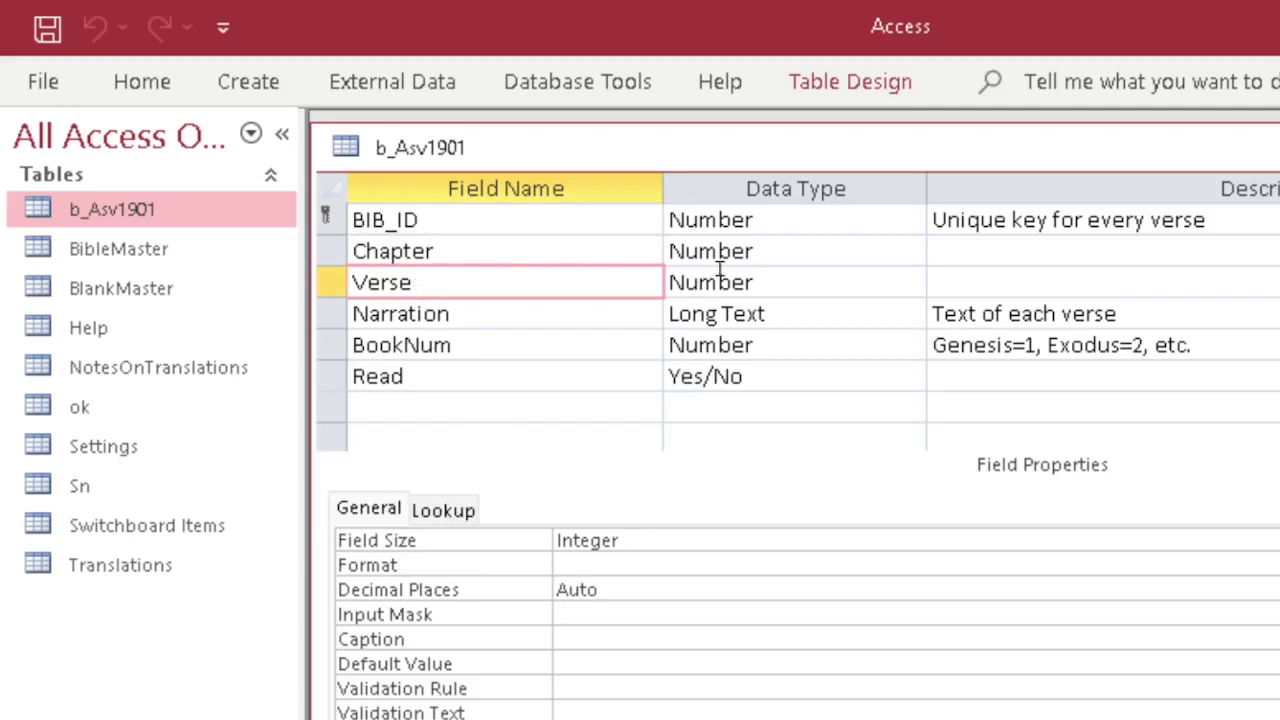
pyautogui.click(532, 314)
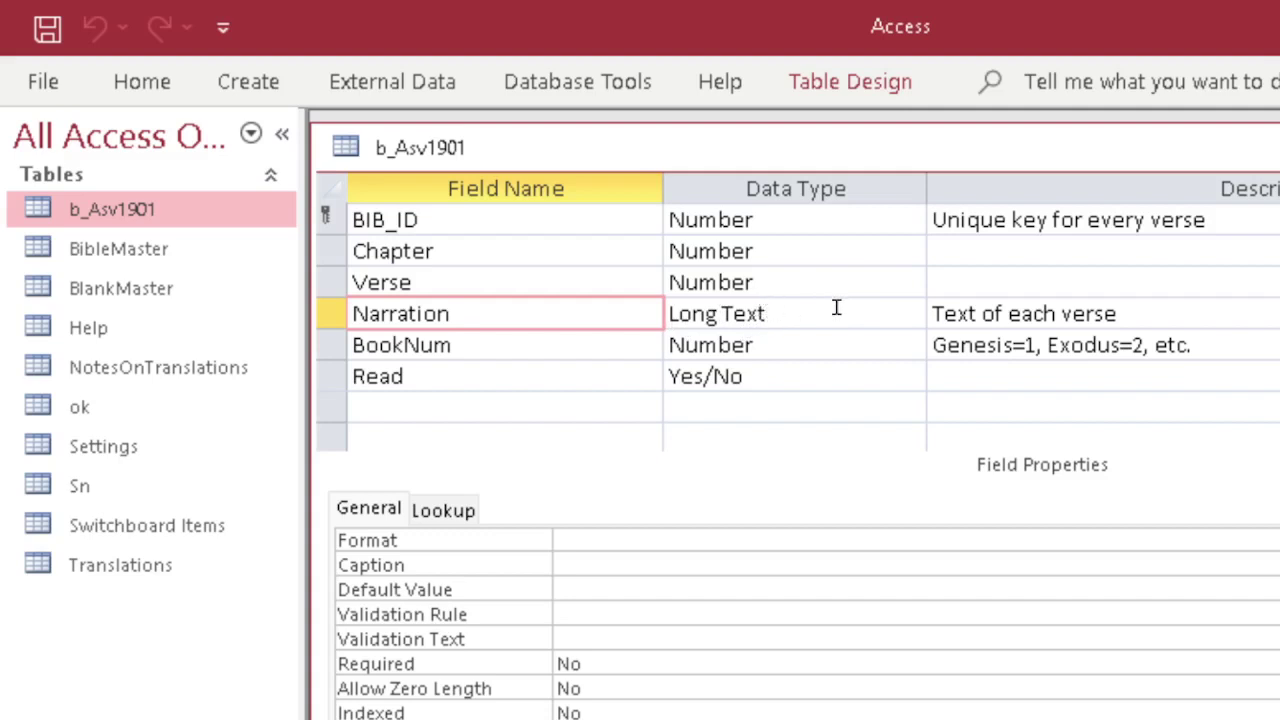
pyautogui.click(580, 350)
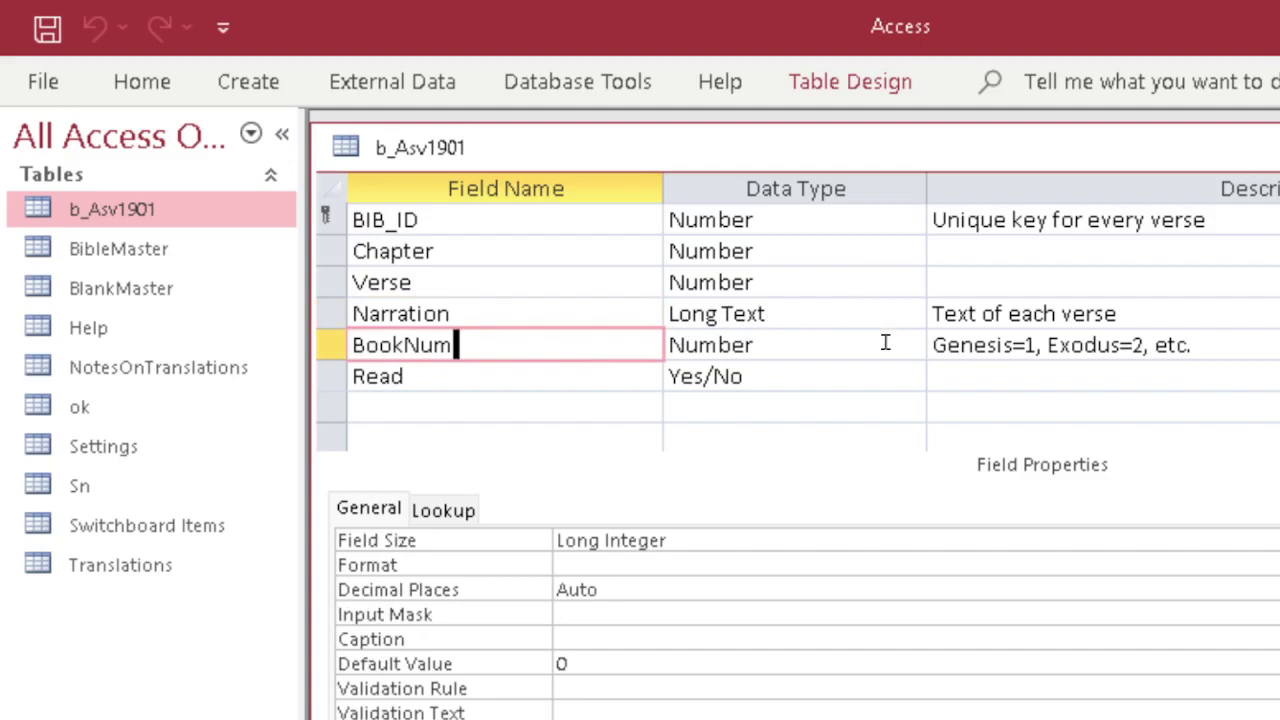
pyautogui.click(537, 375)
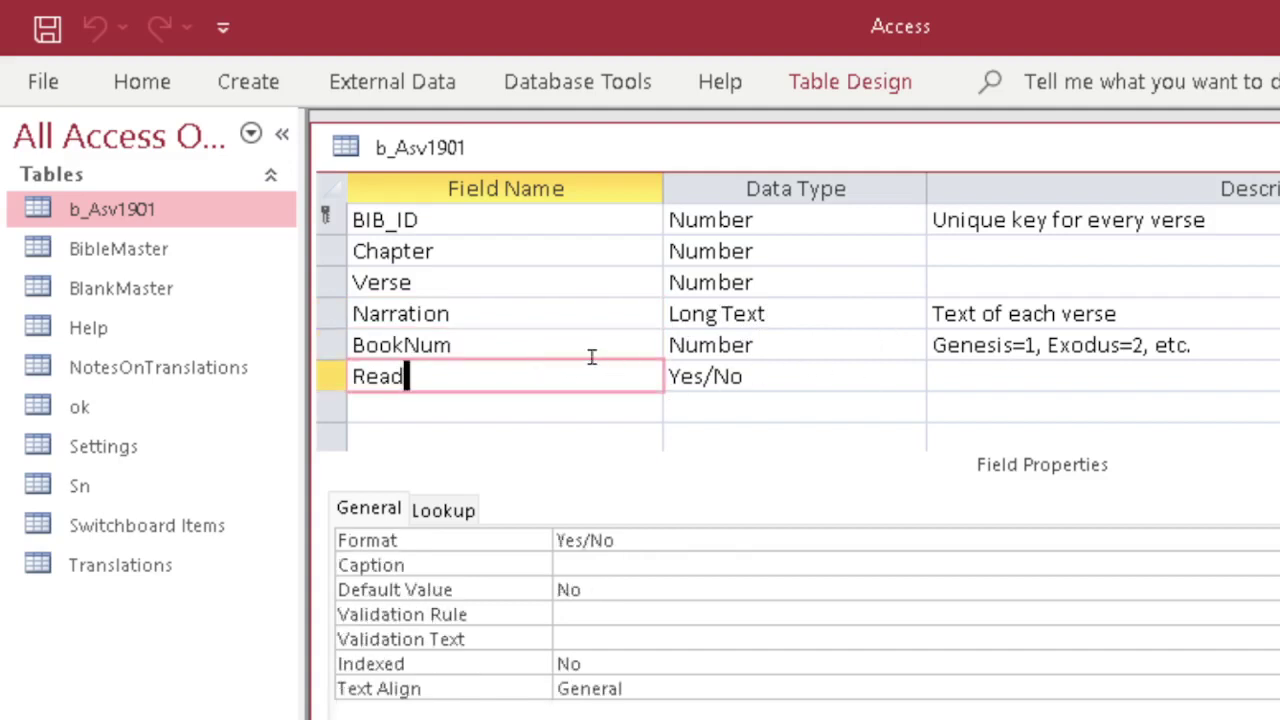
# Enter a description for the Read field that begins "Checked if I have read this in my".
pyautogui.click(1066, 386)
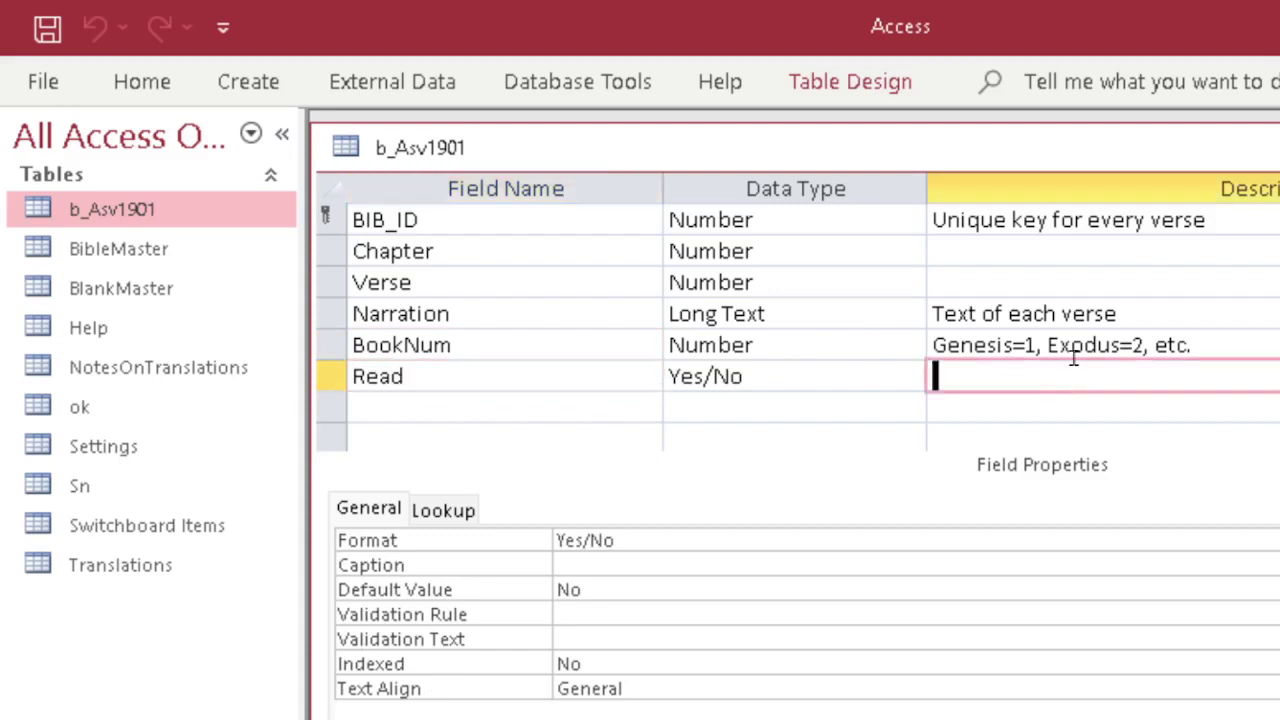
pyautogui.write('Chek')
pyautogui.press('BackSpace')
pyautogui.write('cked if ')
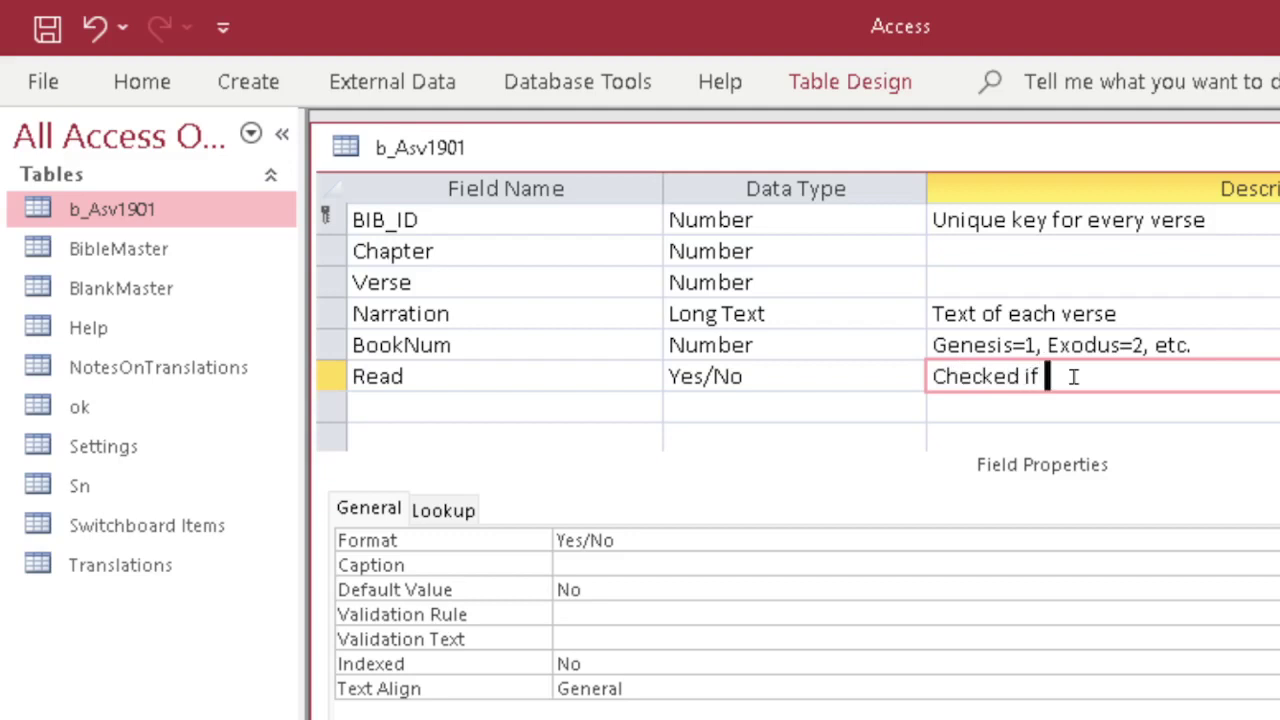
pyautogui.write('I have read')
pyautogui.write('this in my re')
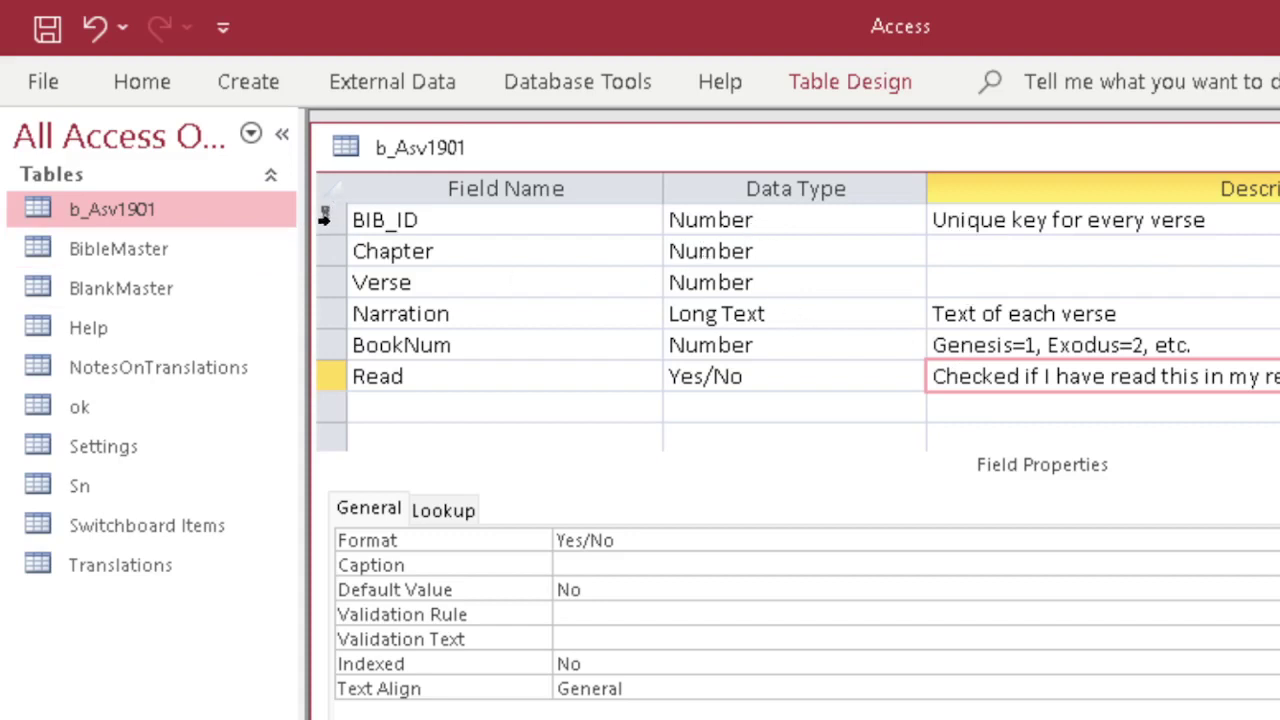
# Review the BIB_ID, Chapter and Verse descriptions, and close b_Asv1901 with its design changes saved.
pyautogui.moveTo(1226, 216); pyautogui.dragTo(926, 228)
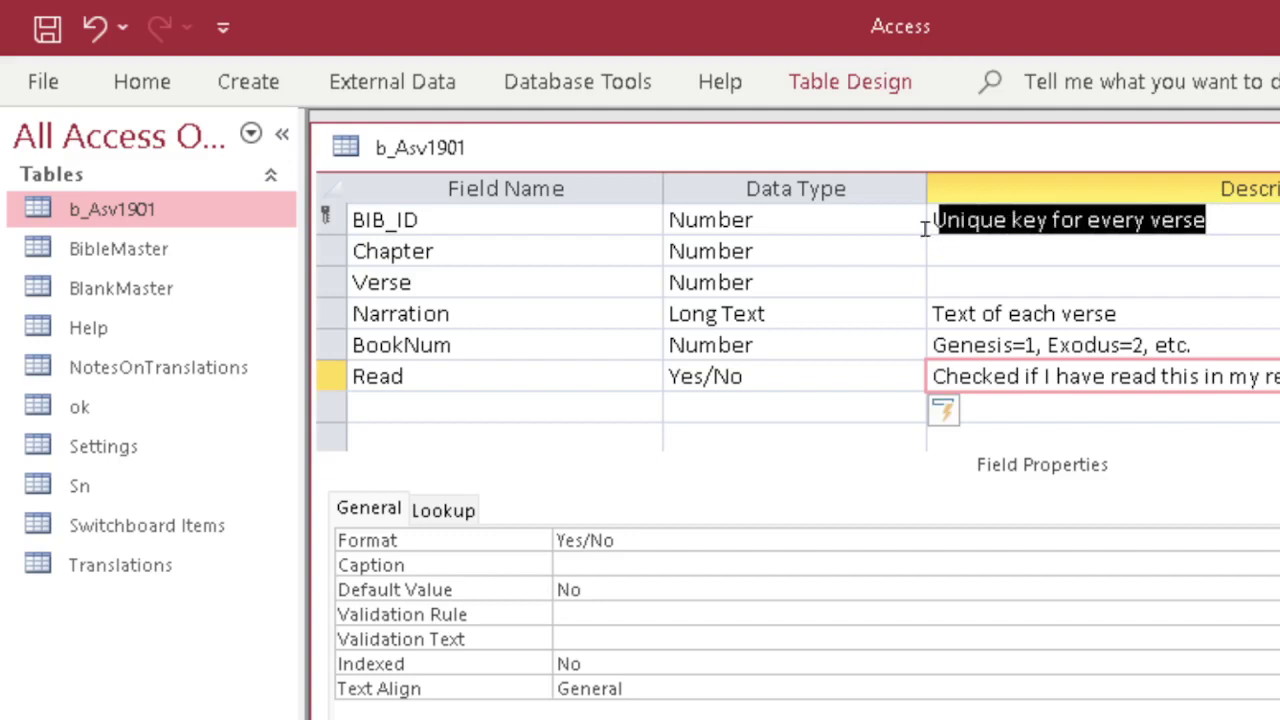
pyautogui.click(1011, 257)
pyautogui.click(1008, 280)
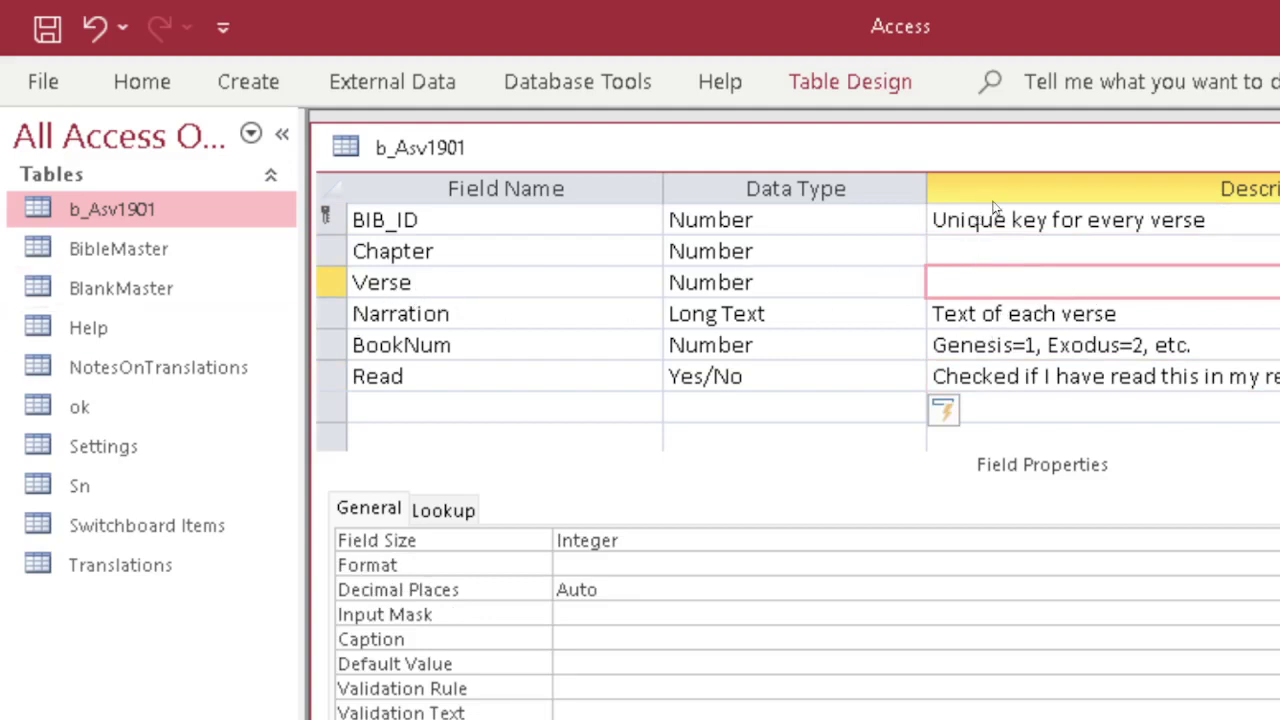
pyautogui.hotkey('ctrl', 'w')
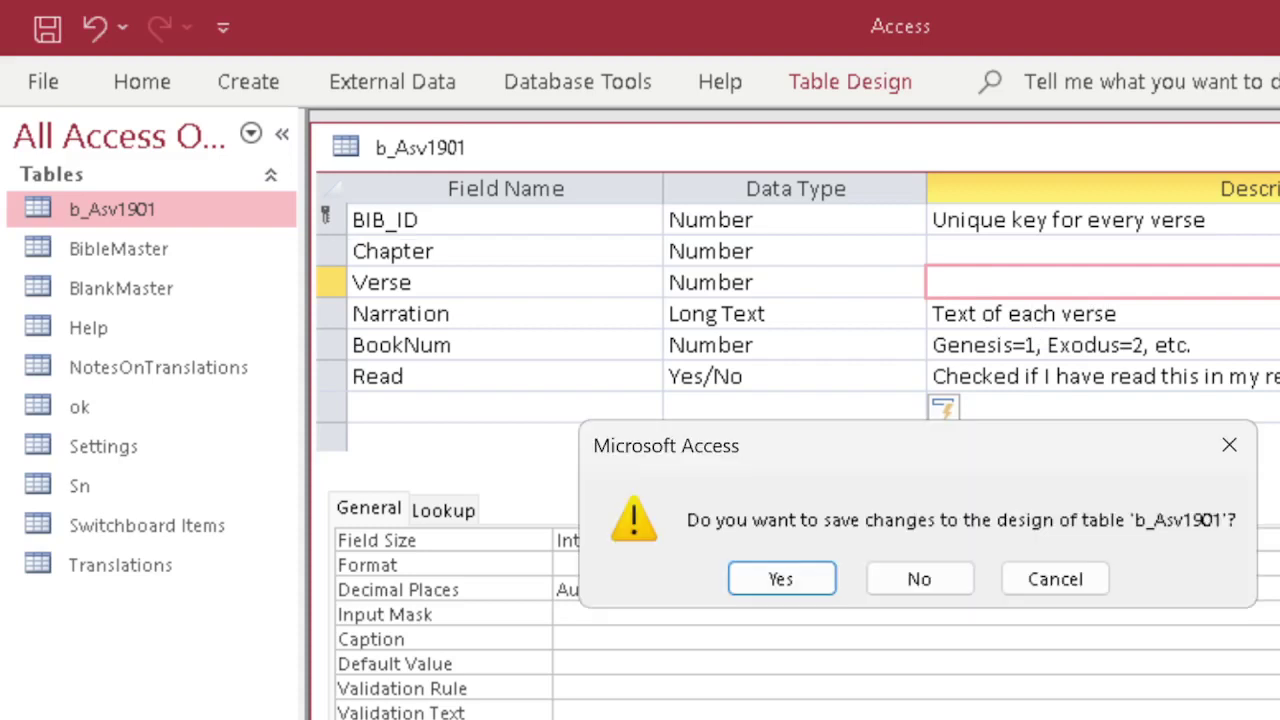
pyautogui.click(781, 579)
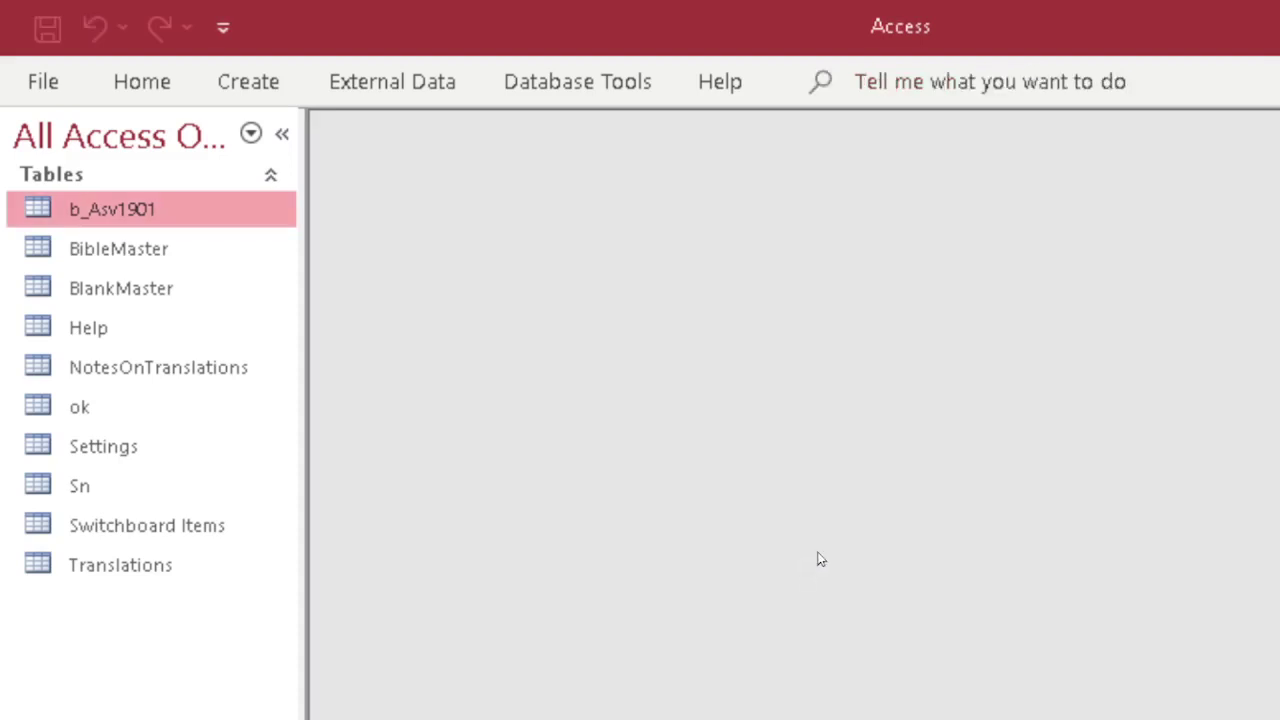
# Open the BibleMaster table and look through its book records down to the last one.
pyautogui.doubleClick(121, 249)
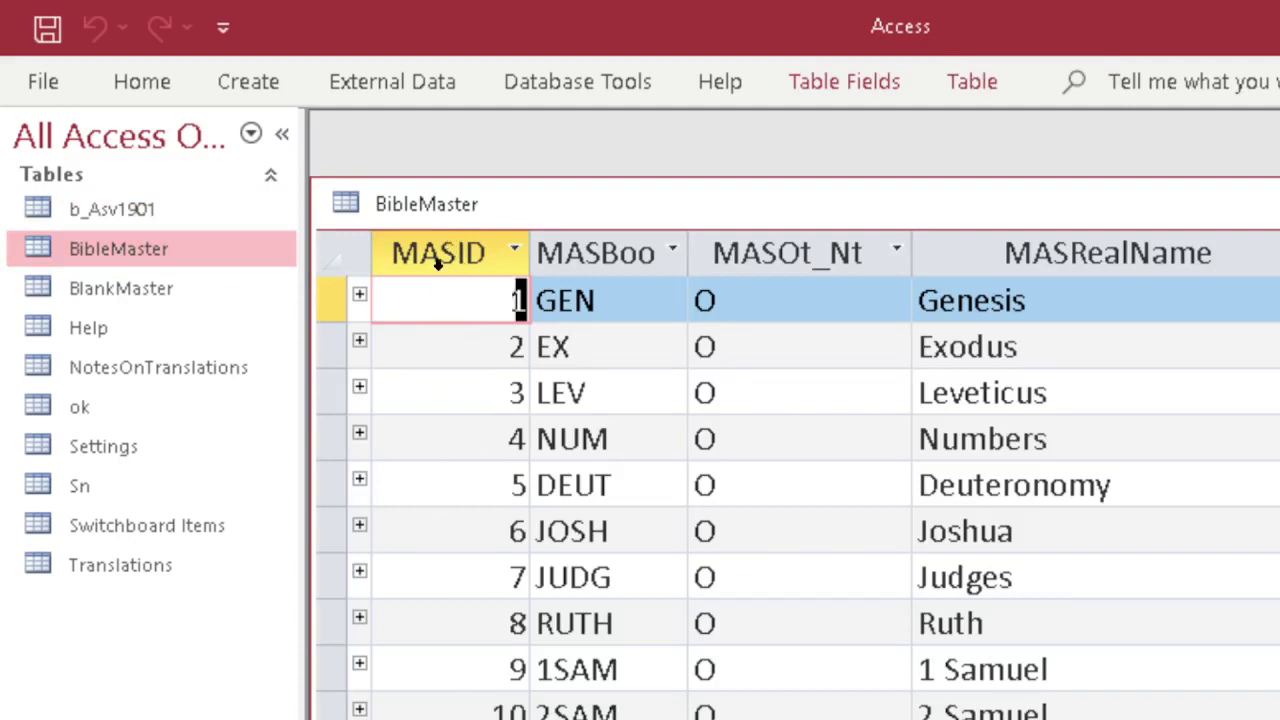
pyautogui.scroll(-2, 452, 504)
pyautogui.scroll(-4, 453, 507)
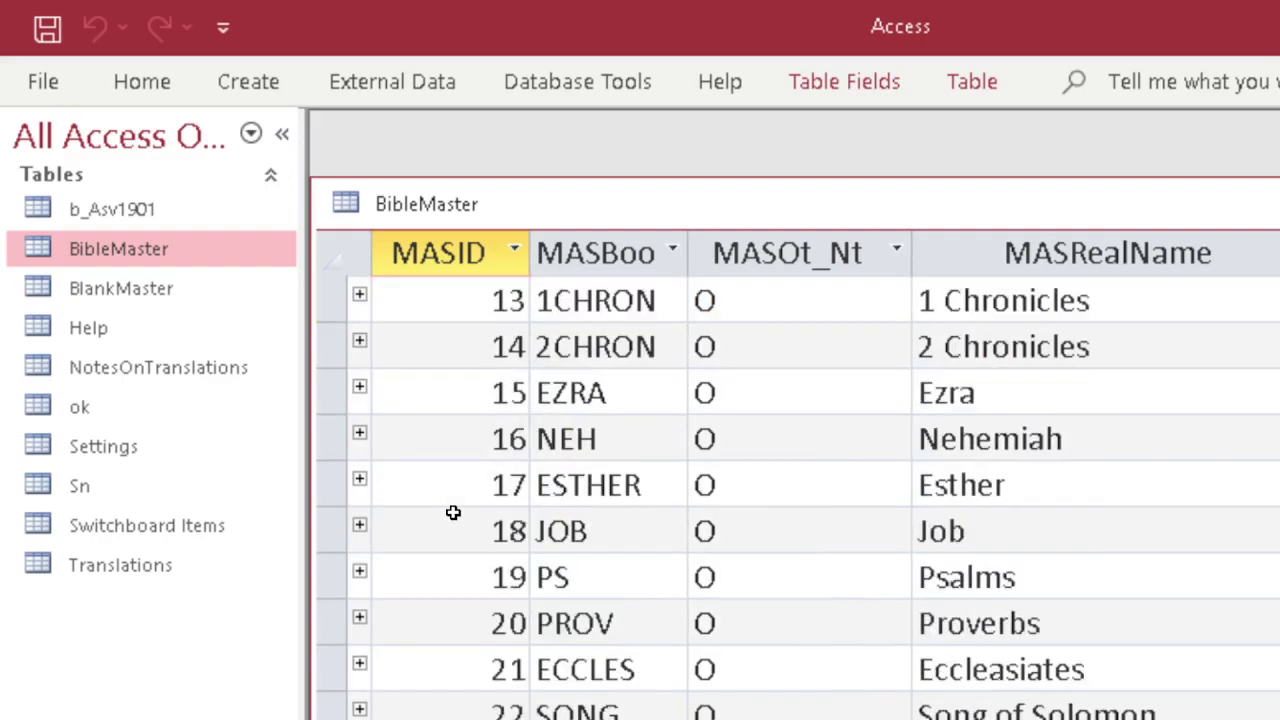
pyautogui.scroll(-10, 453, 505)
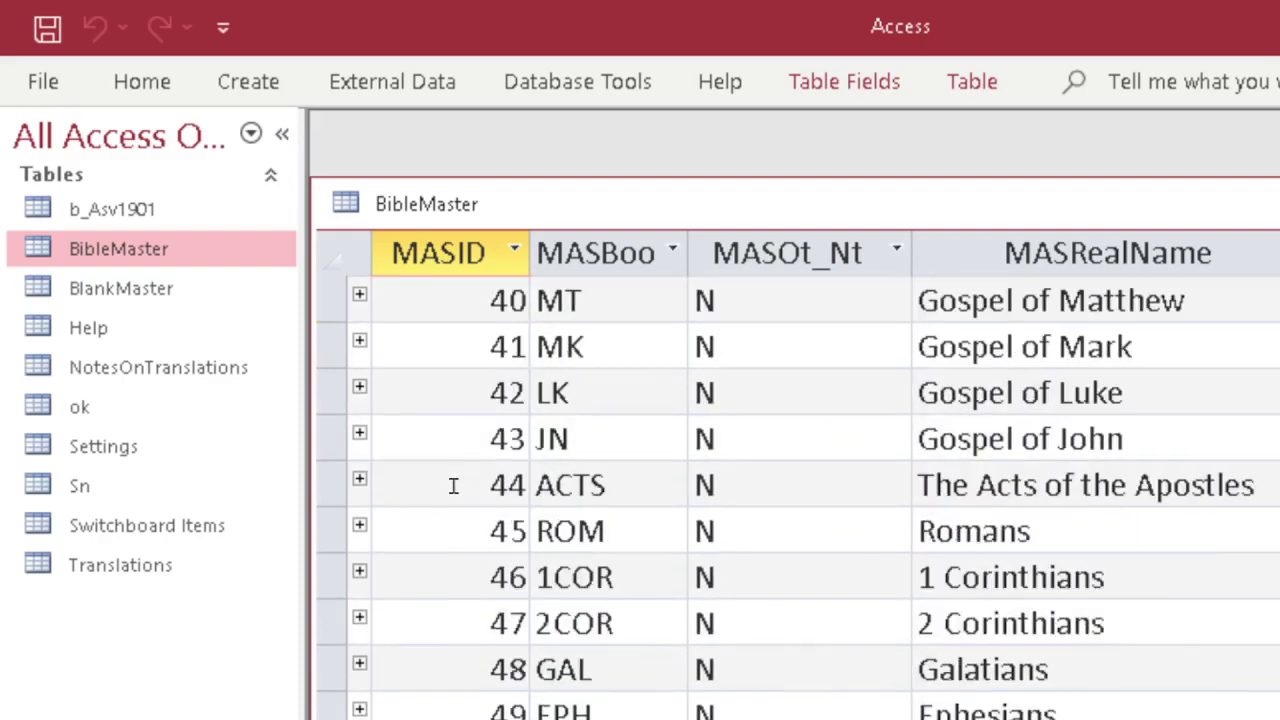
pyautogui.scroll(-6, 453, 485)
pyautogui.scroll(1, 453, 460)
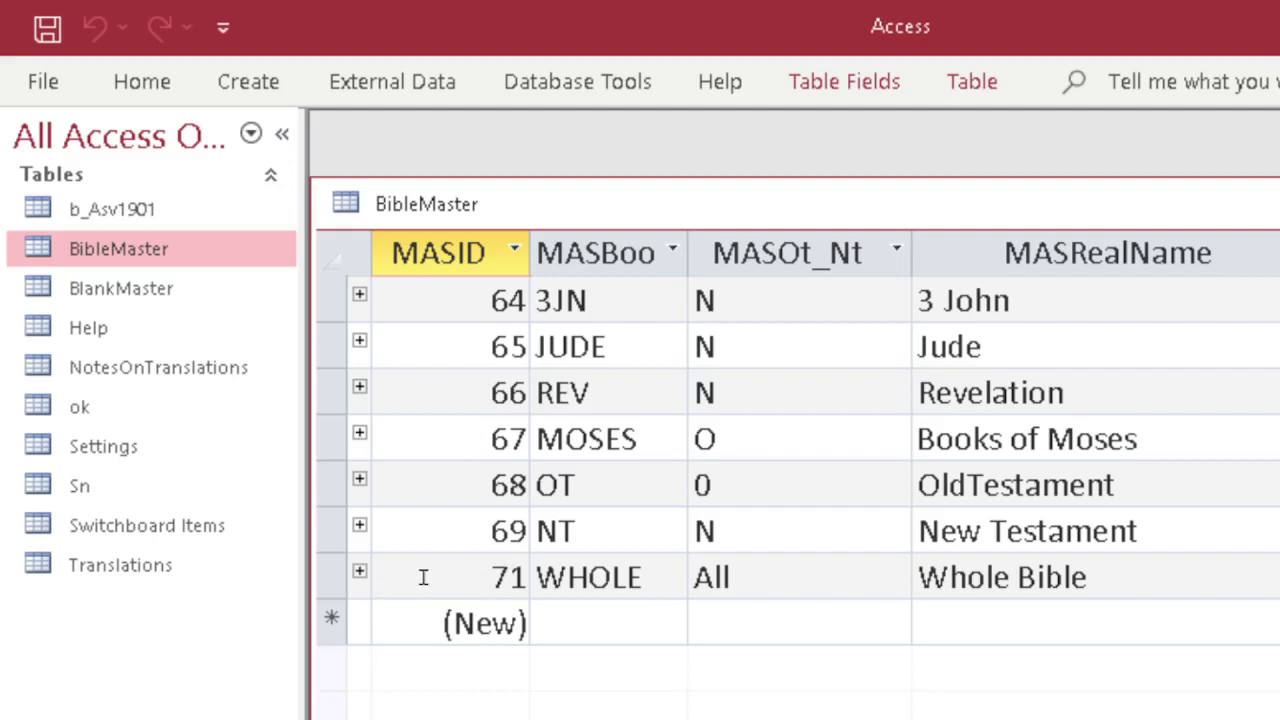
# Widen the MASBook column to fit its full heading and return to the first record.
pyautogui.moveTo(690, 245); pyautogui.dragTo(726, 243)
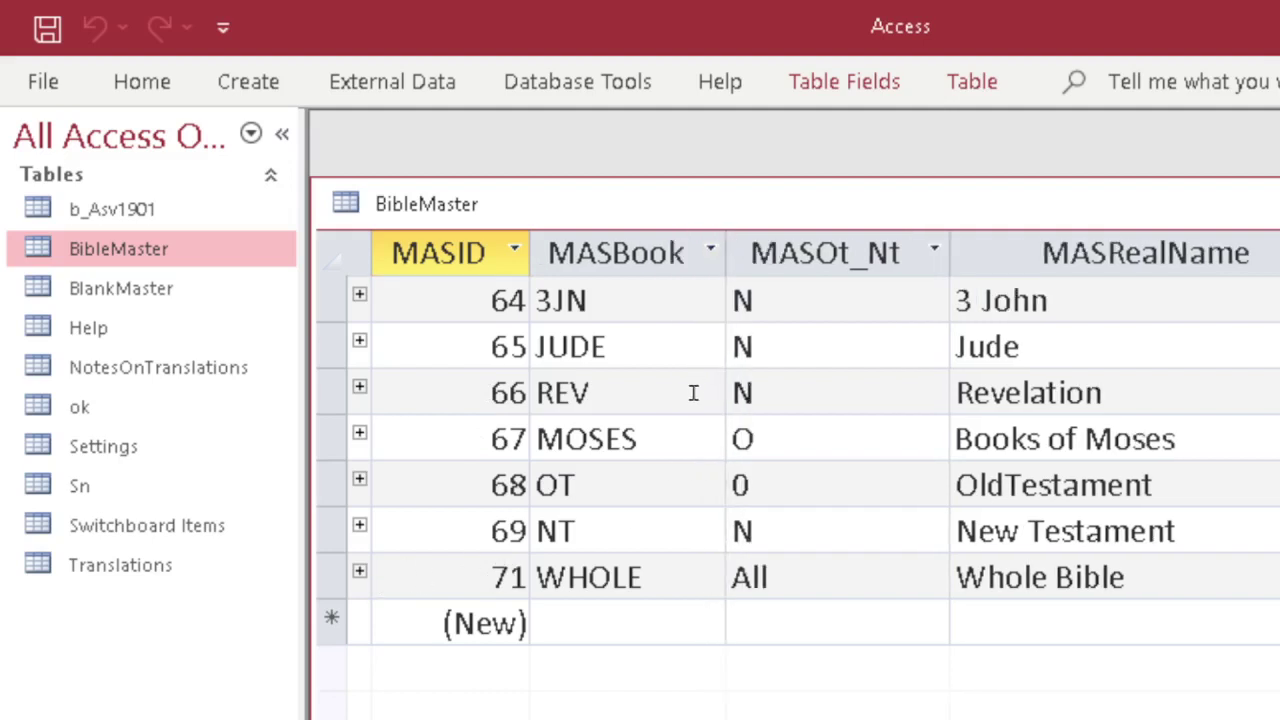
pyautogui.scroll(2, 640, 382)
pyautogui.scroll(4, 610, 450)
pyautogui.scroll(15, 607, 452)
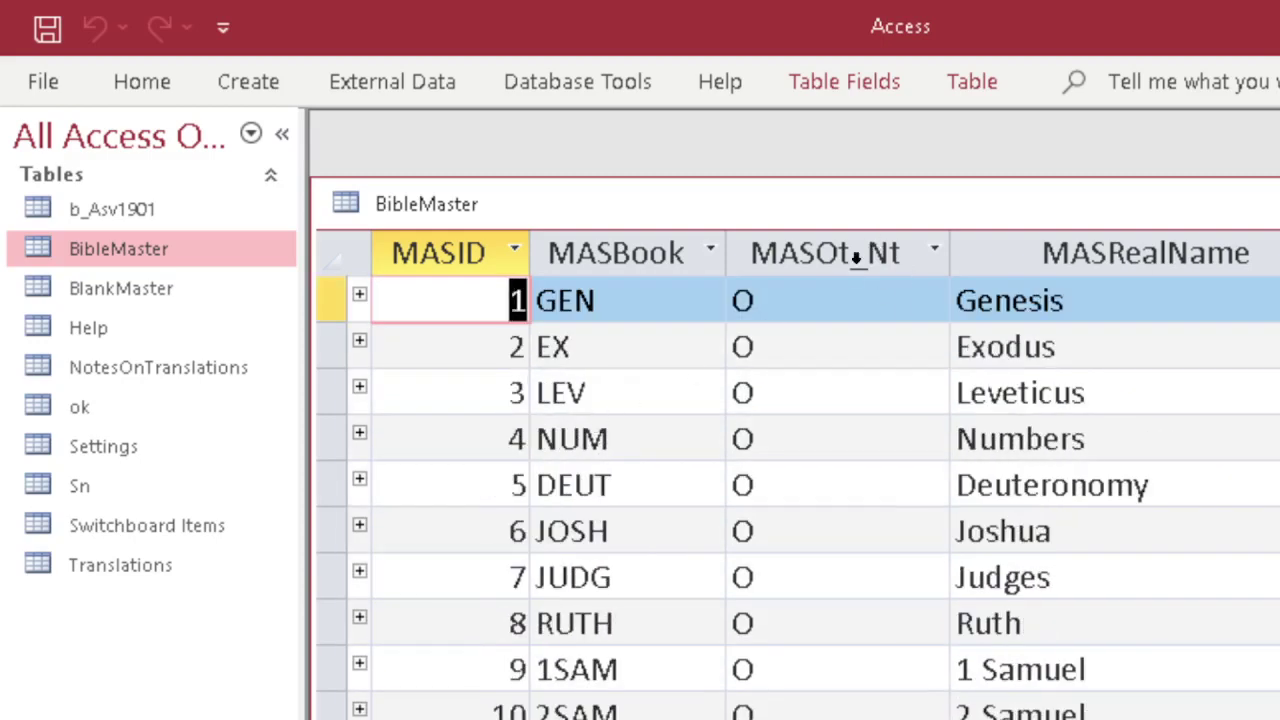
# Examine the MASOt_Nt testament codes and the MASRealName book names throughout the BibleMaster records.
pyautogui.scroll(-14, 802, 366)
pyautogui.scroll(-10, 802, 365)
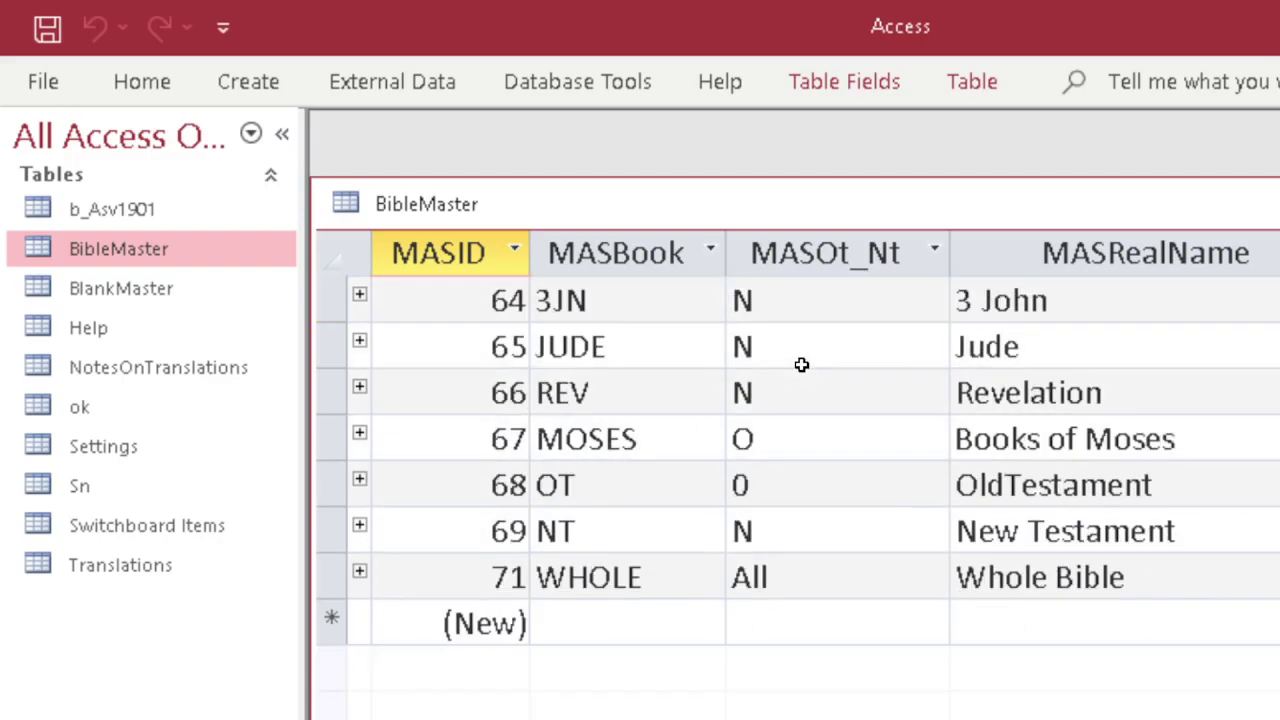
pyautogui.scroll(4, 803, 363)
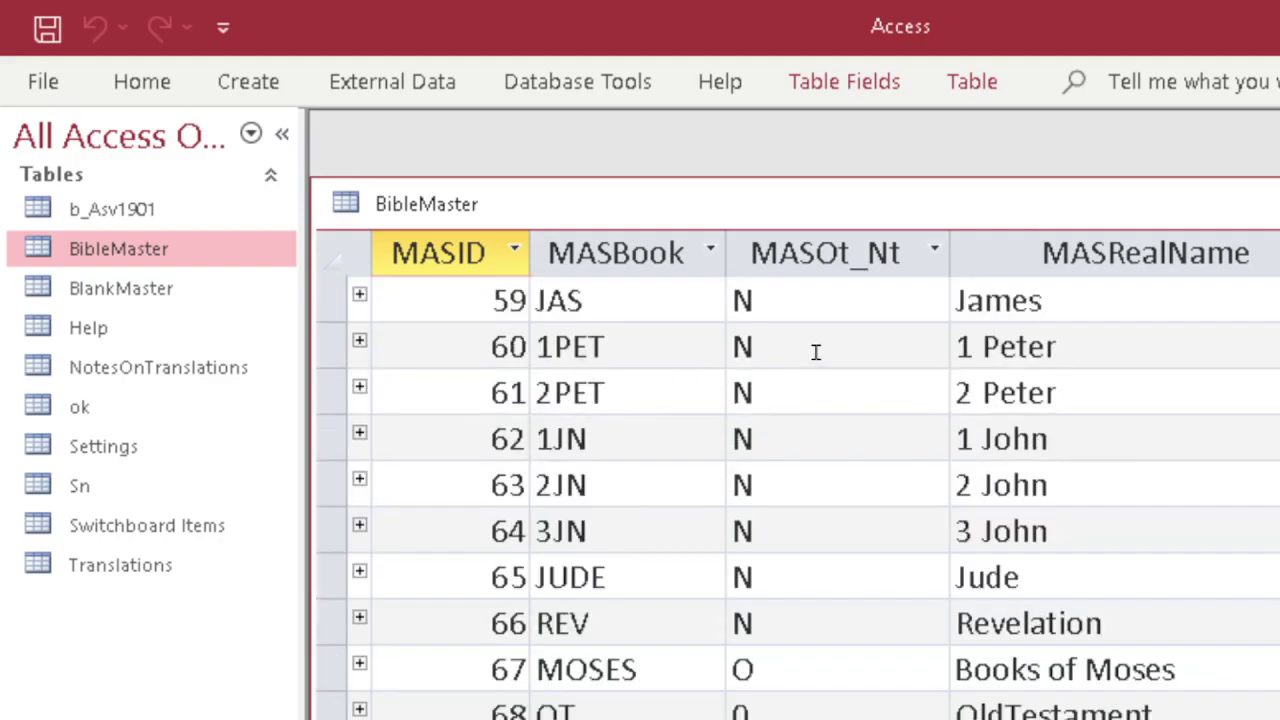
pyautogui.scroll(15, 815, 345)
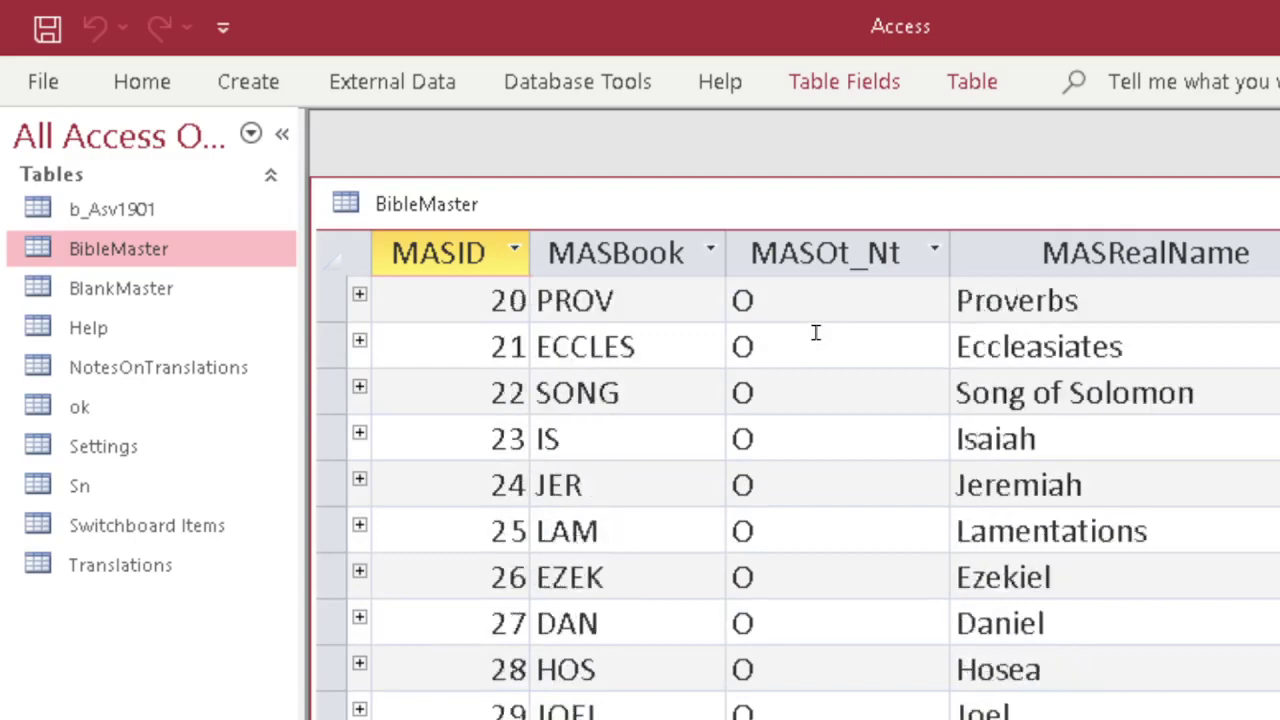
pyautogui.scroll(5, 812, 330)
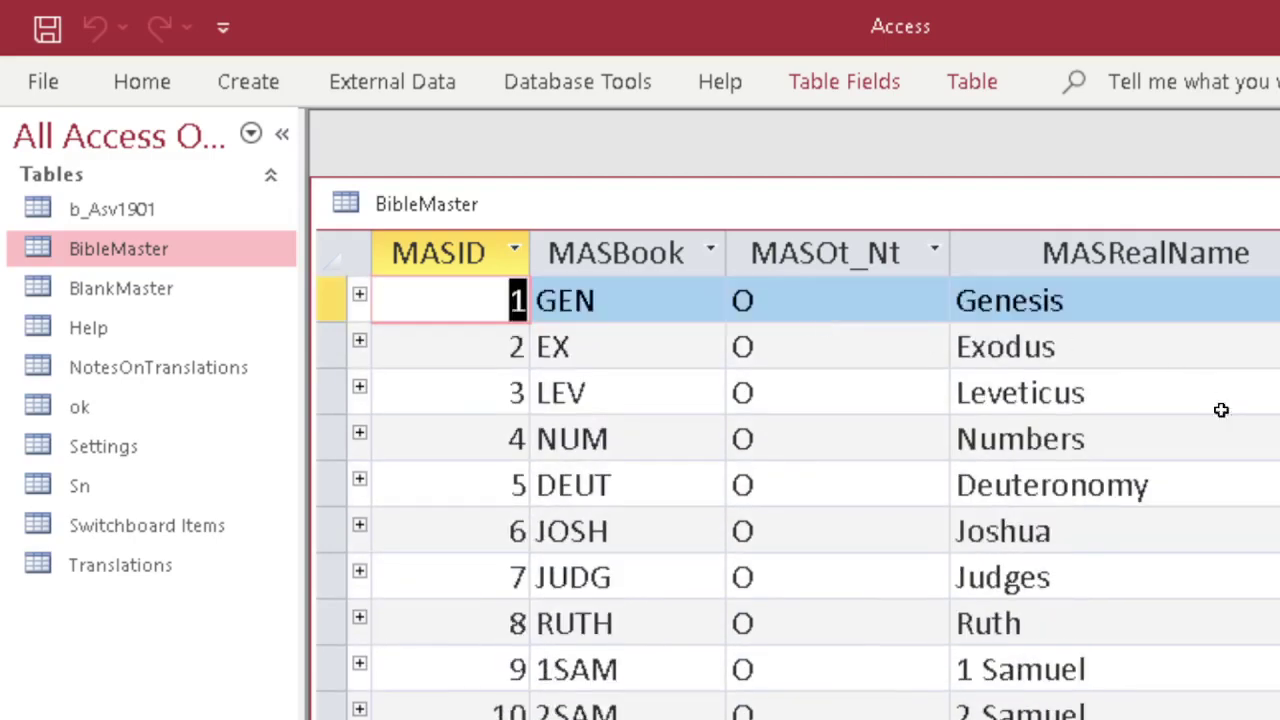
pyautogui.scroll(-12, 1134, 356)
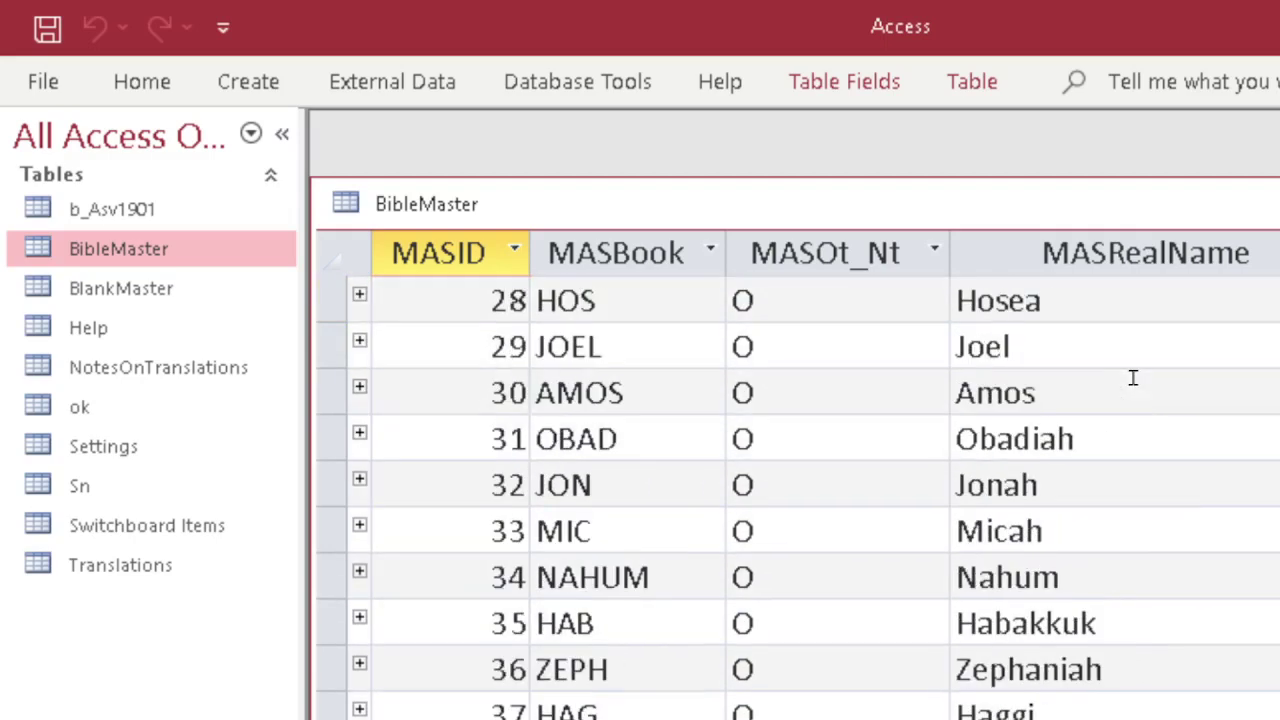
pyautogui.scroll(-12, 1134, 376)
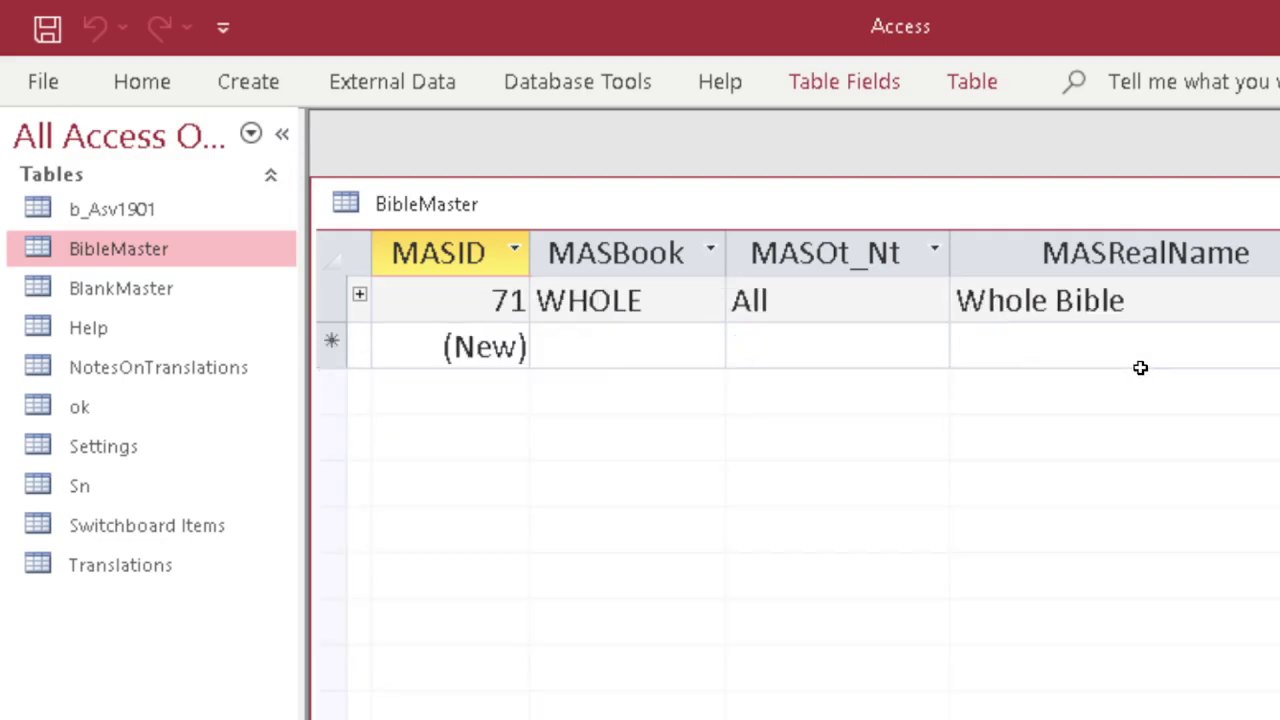
pyautogui.scroll(6, 1140, 360)
pyautogui.scroll(13, 1140, 356)
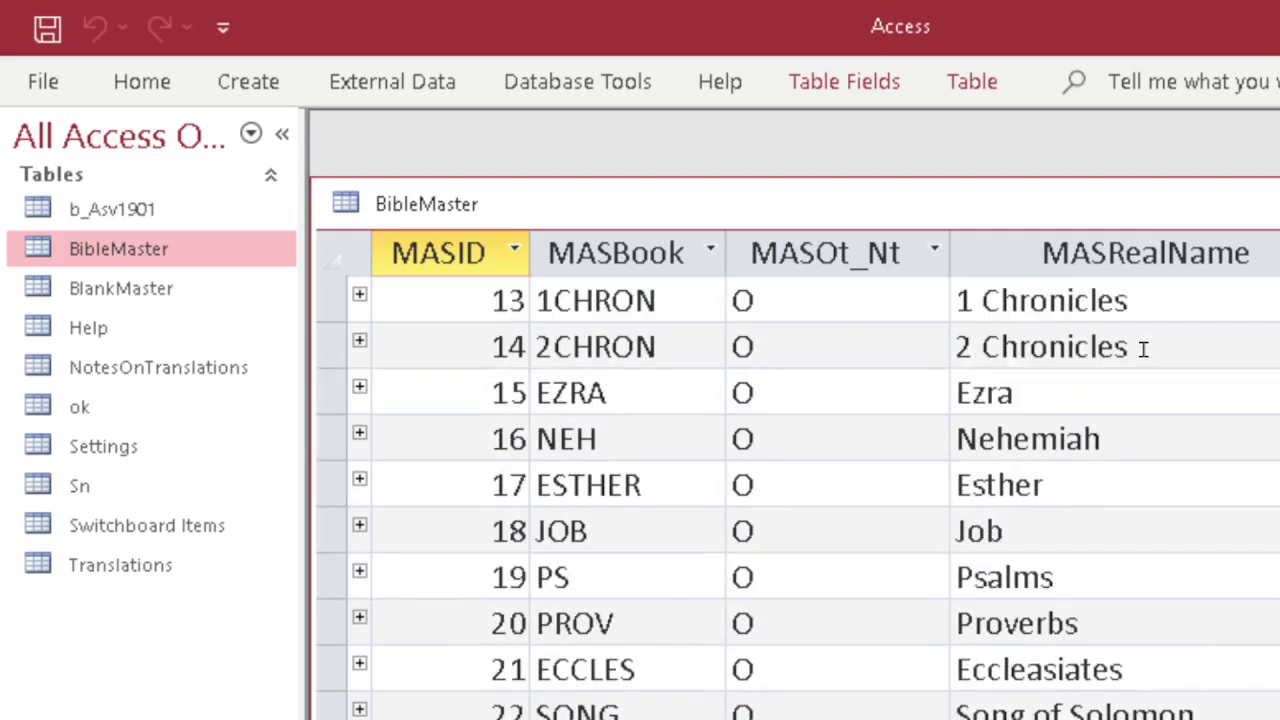
pyautogui.scroll(3, 1143, 347)
# Open BibleMaster in Design View and examine the data types of its MASBook, MASOt_Nt and MASRealName fields.
pyautogui.click(136, 88)
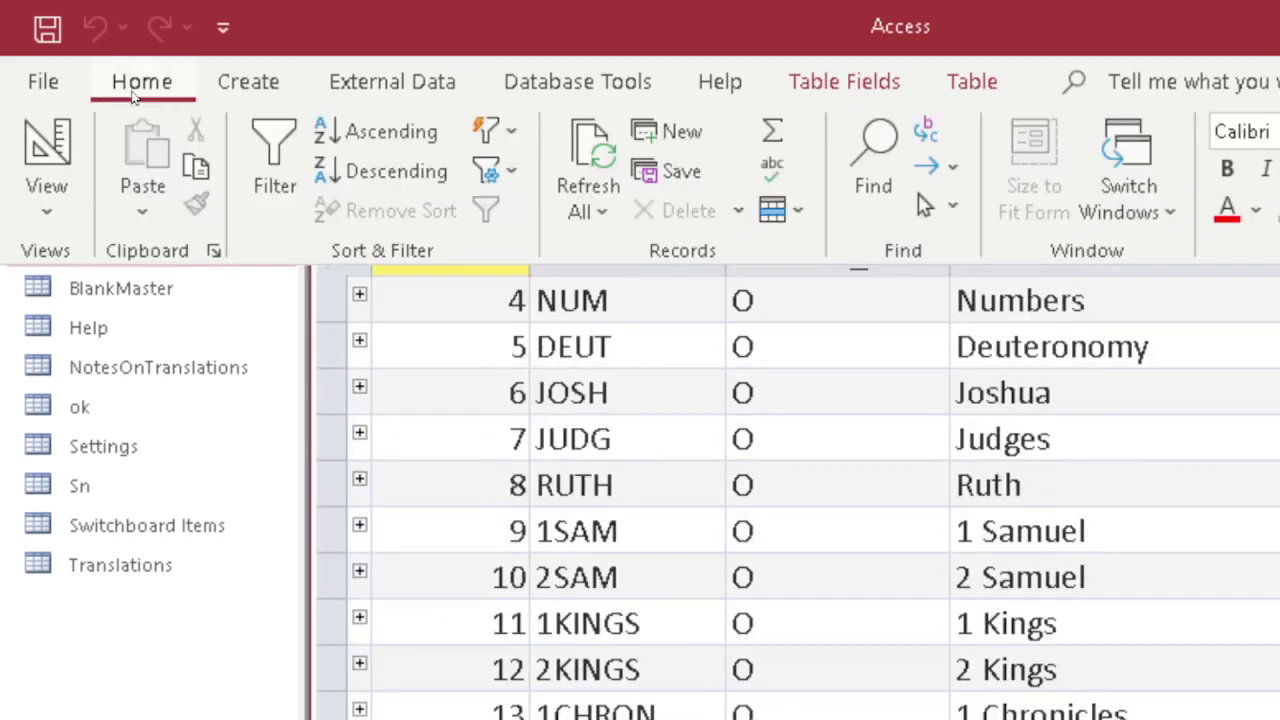
pyautogui.click(44, 150)
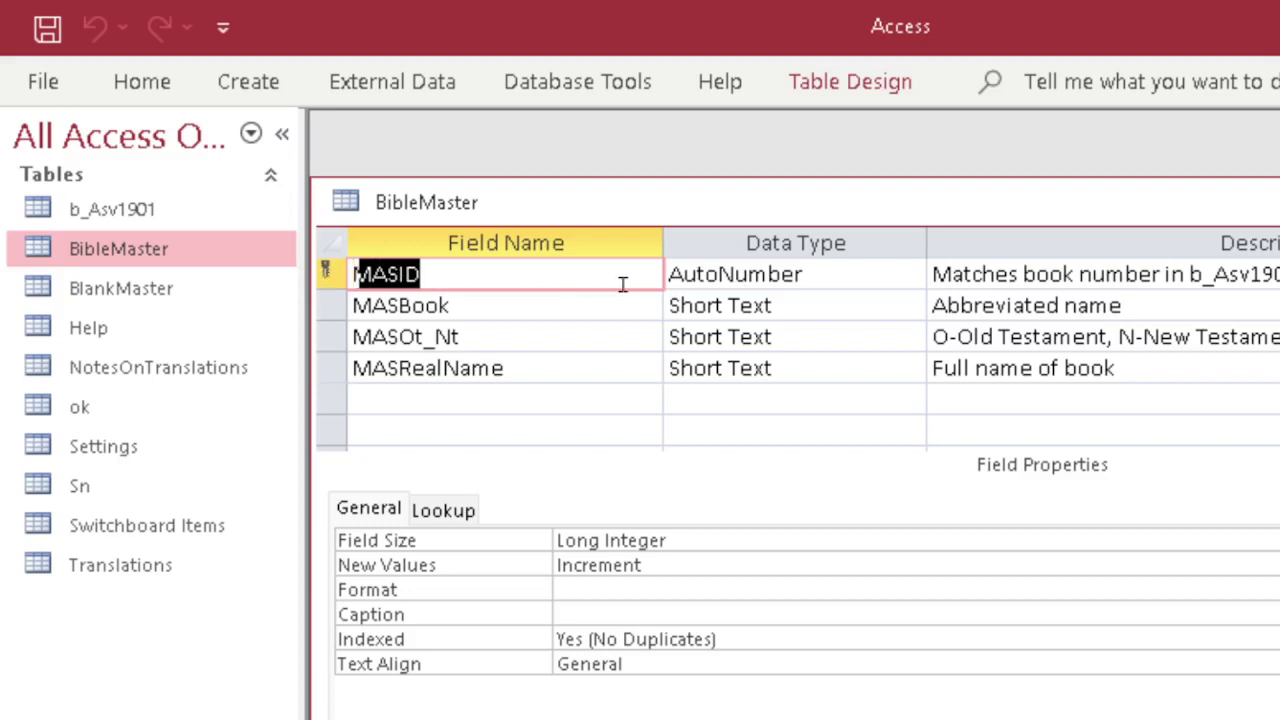
pyautogui.click(785, 307)
pyautogui.click(792, 337)
pyautogui.click(796, 362)
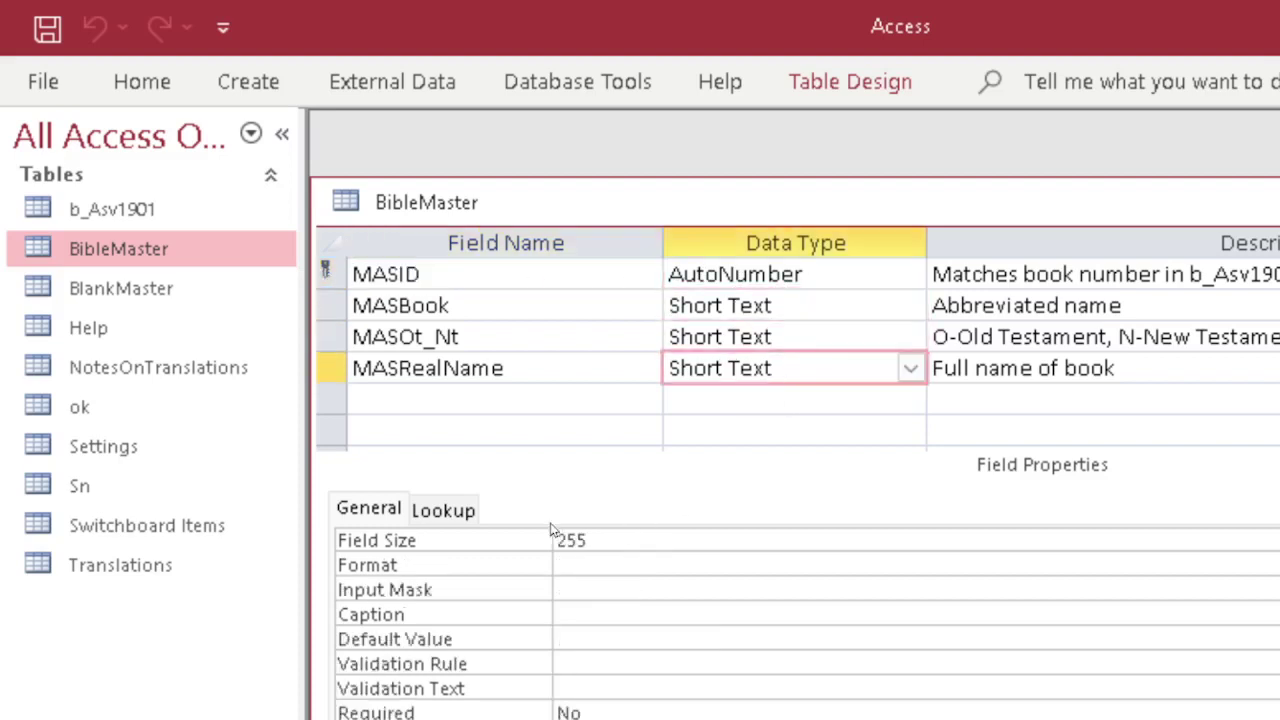
# Compare the properties of BibleMaster's text fields, and close the table with its layout changes saved.
pyautogui.click(808, 336)
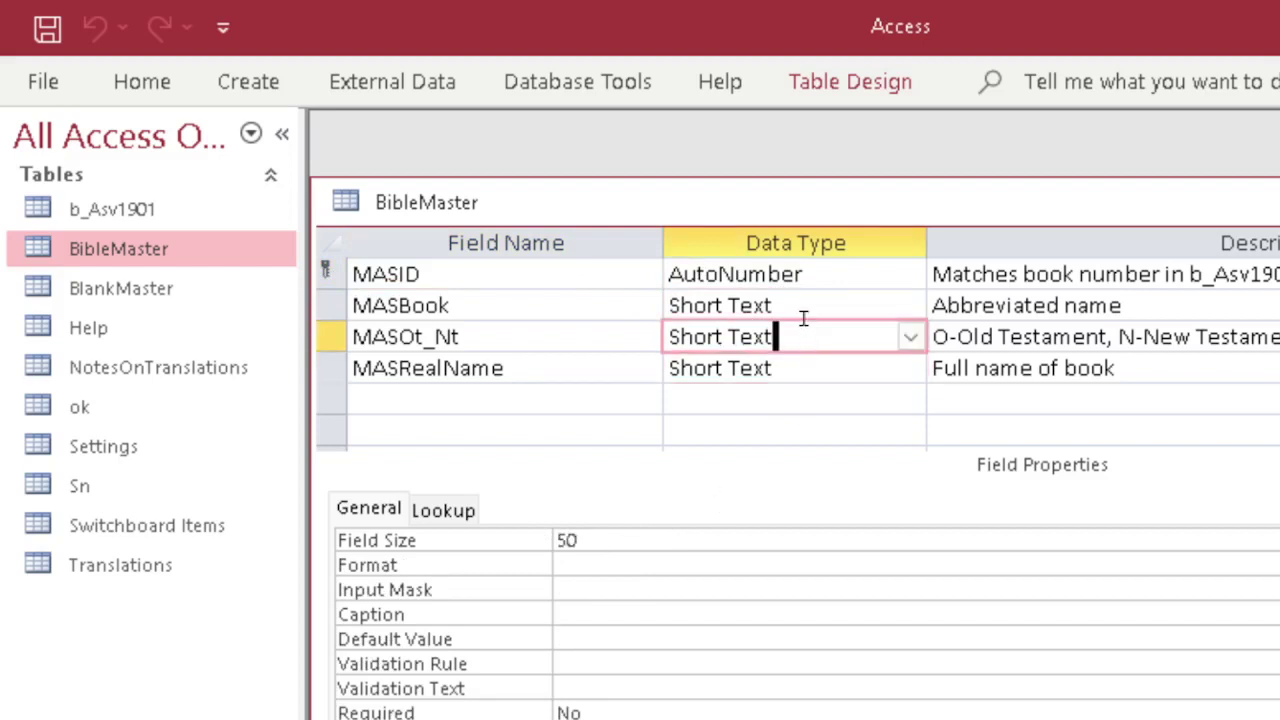
pyautogui.click(803, 318)
pyautogui.click(803, 330)
pyautogui.click(802, 363)
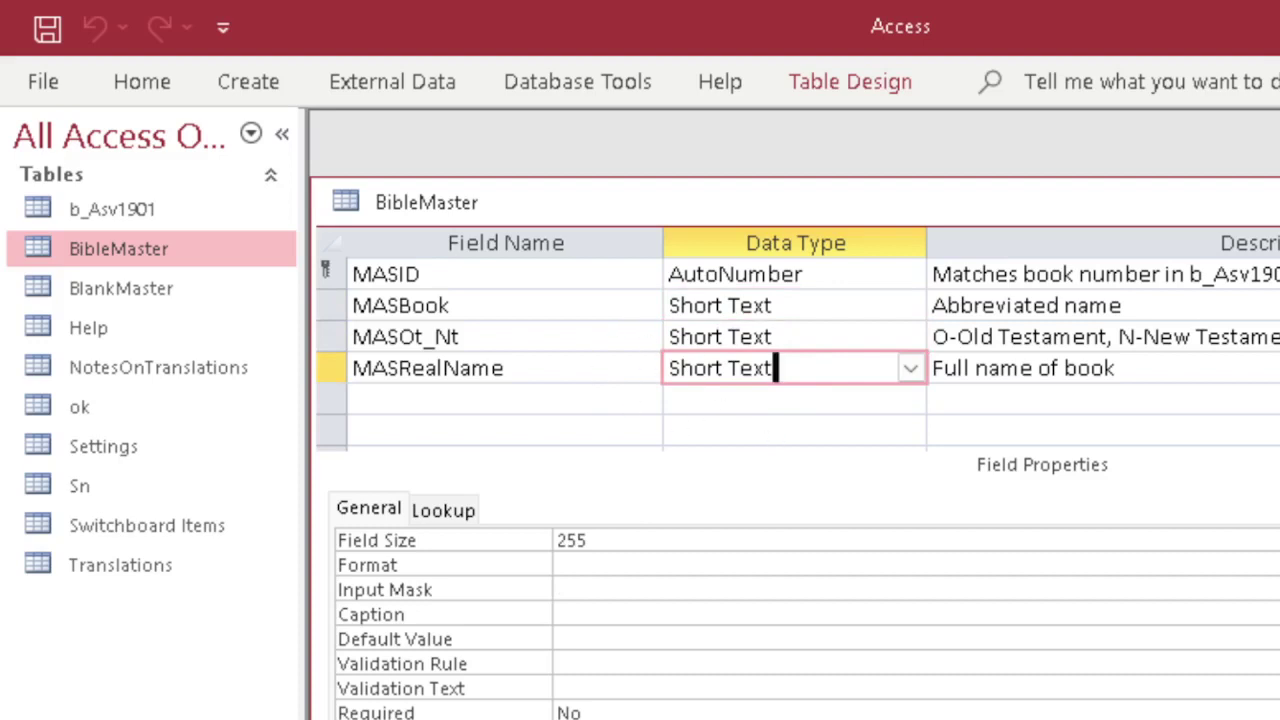
pyautogui.hotkey('ctrl', 'w')
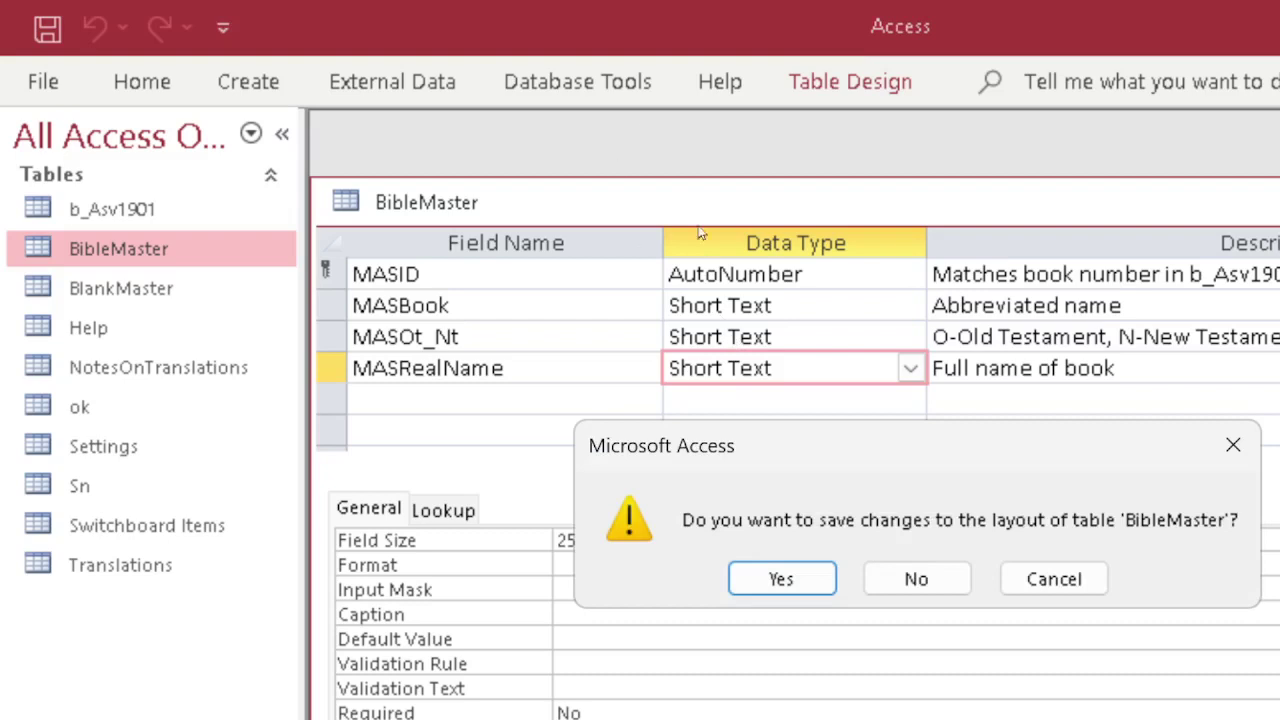
pyautogui.click(778, 580)
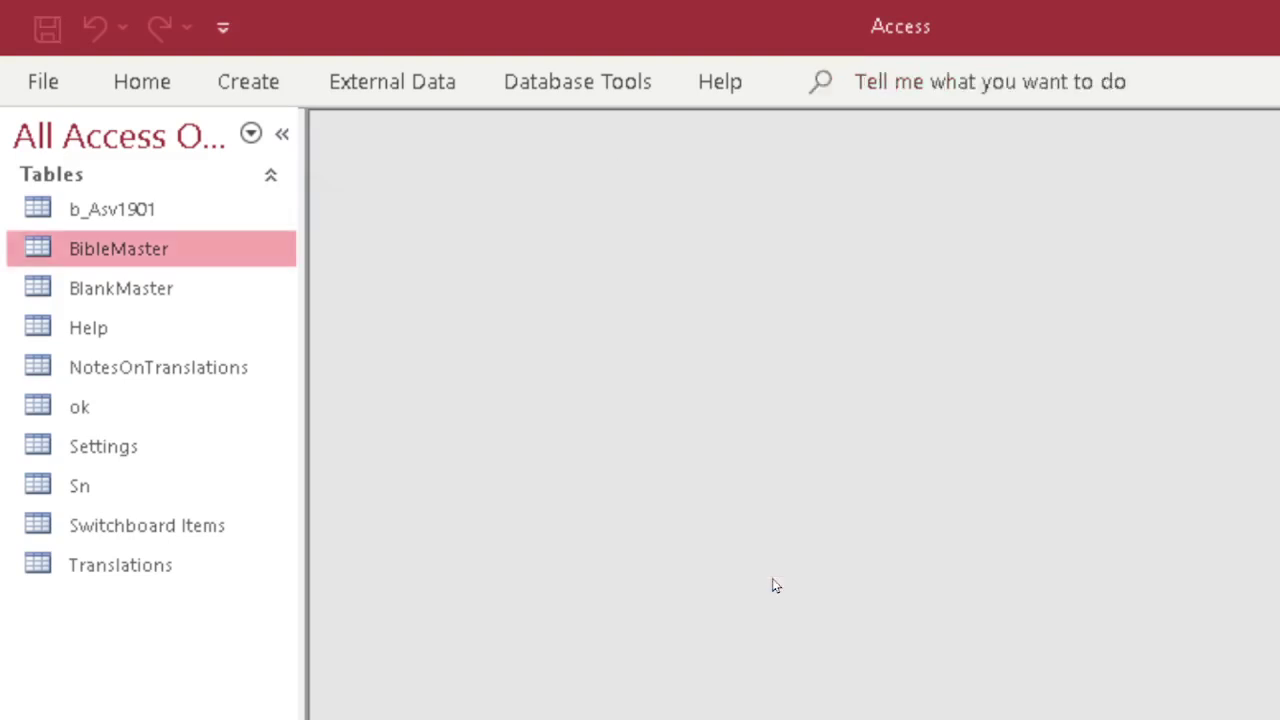
# Open and close the BlankMaster table, and look through all records of the Help table before closing it.
pyautogui.doubleClick(97, 287)
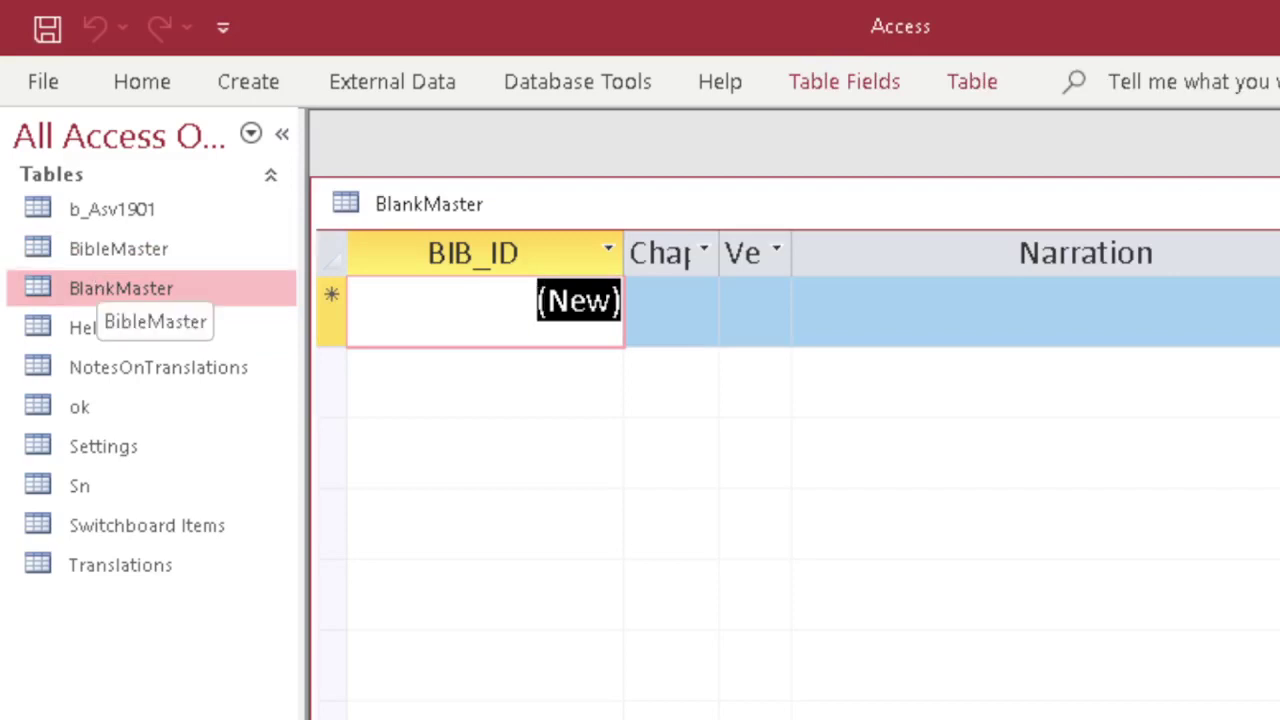
pyautogui.hotkey('ctrl', 'w')
pyautogui.doubleClick(90, 327)
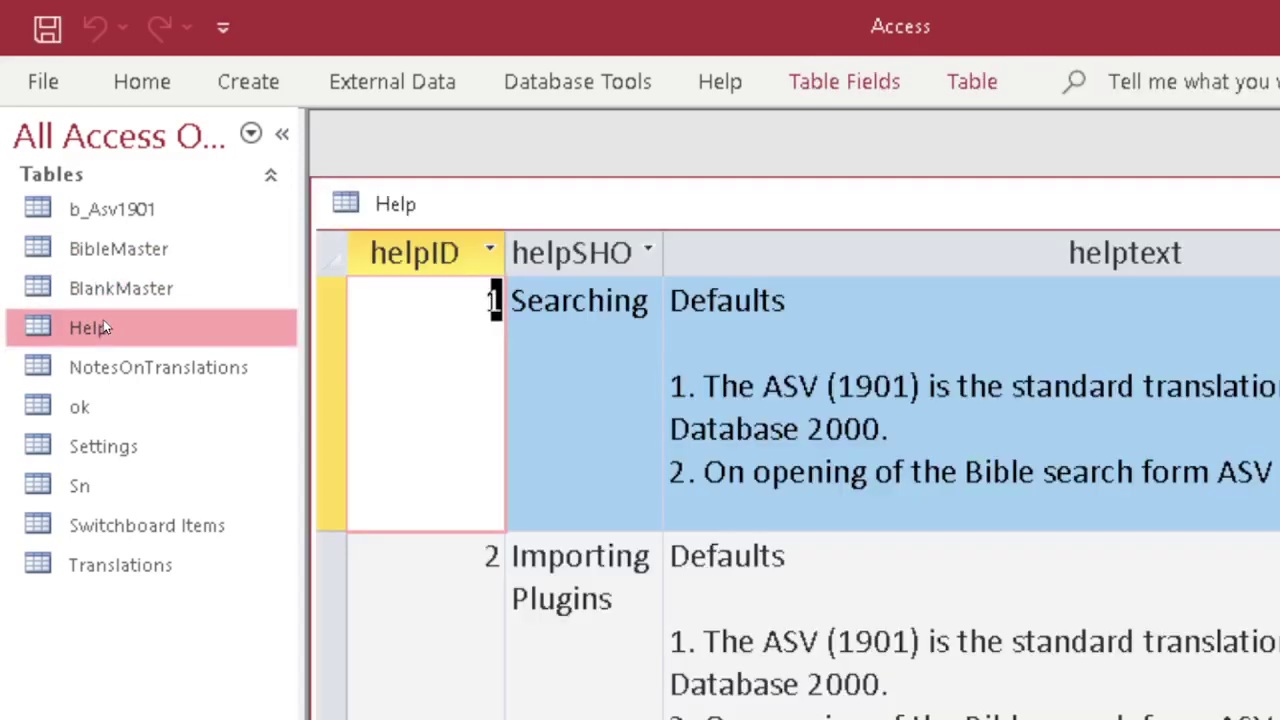
pyautogui.scroll(-1, 1079, 363)
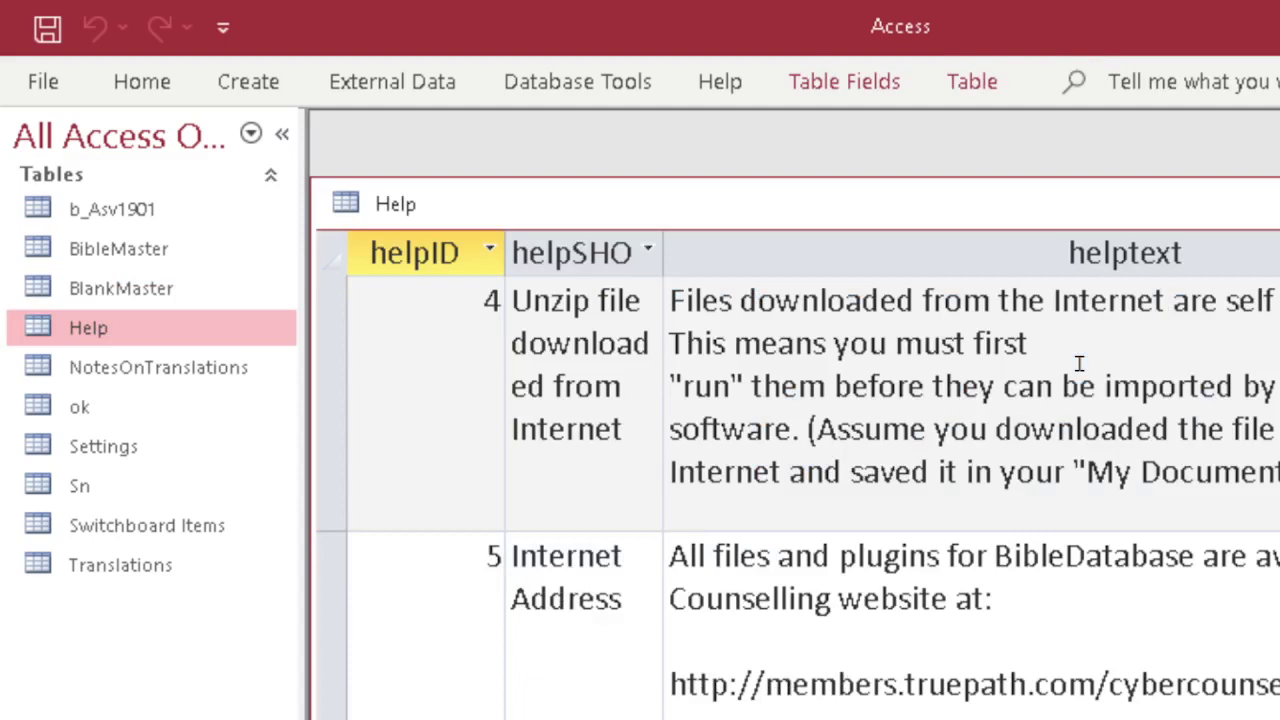
pyautogui.scroll(-4, 1098, 466)
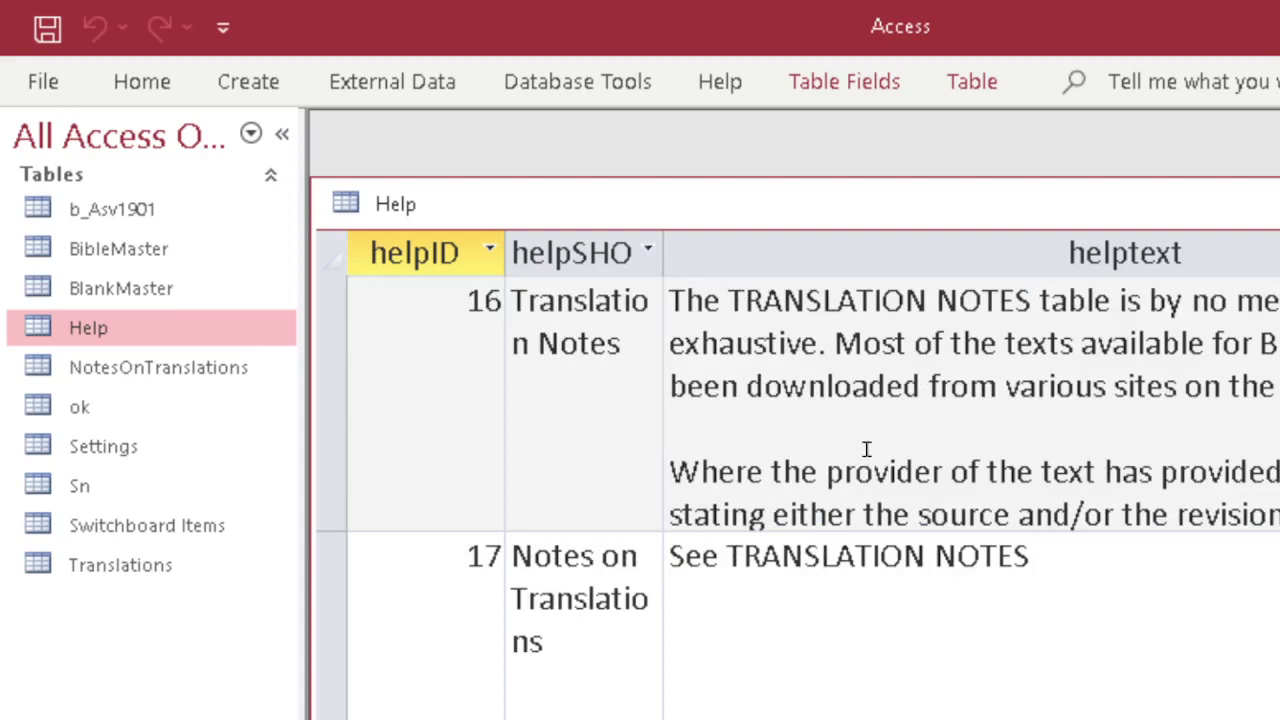
pyautogui.scroll(-3, 1074, 480)
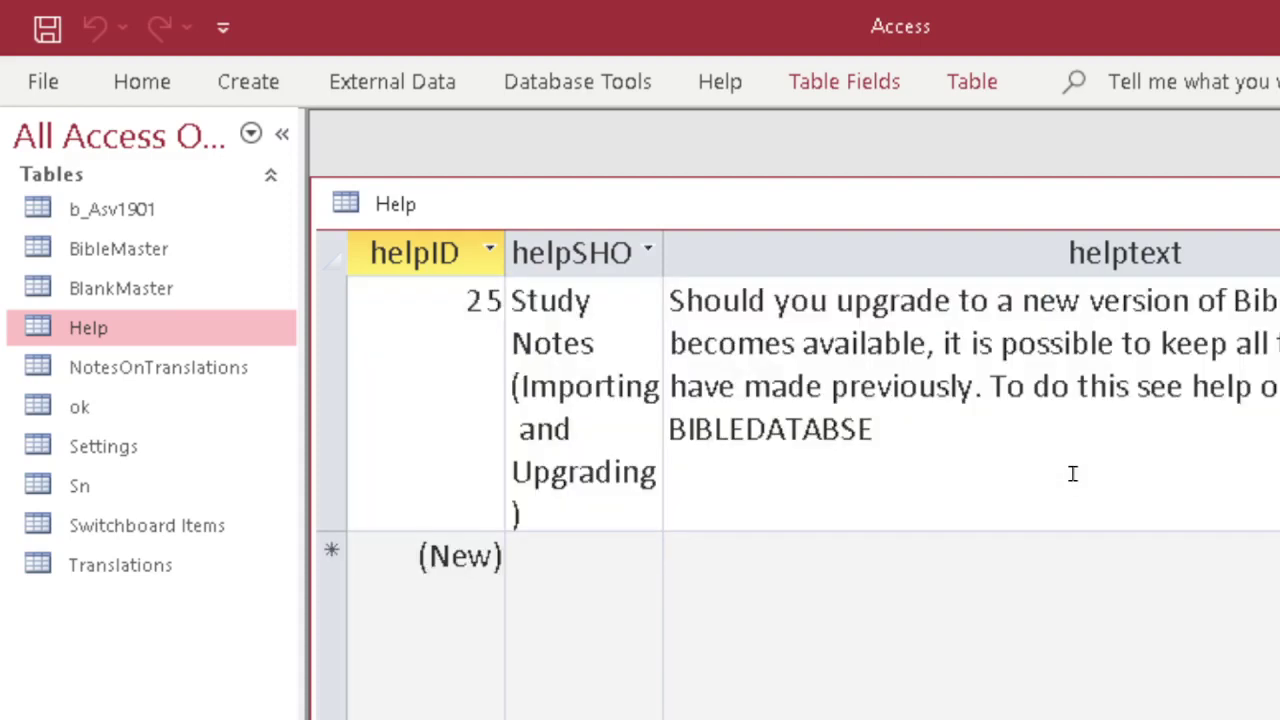
pyautogui.scroll(5, 1072, 473)
pyautogui.scroll(3, 1072, 474)
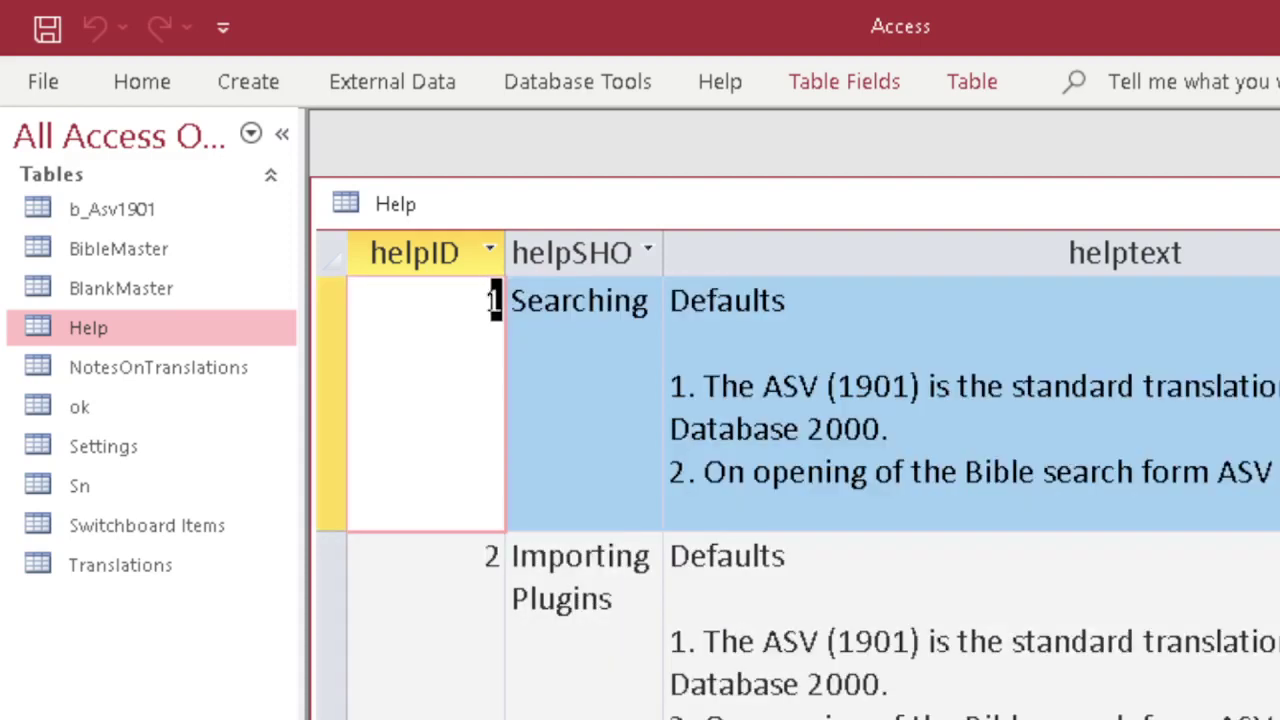
pyautogui.hotkey('ctrl', 'w')
# Open the NotesOnTranslations table, skim its BN_Narration notes on the Bible translations, and close it.
pyautogui.doubleClick(137, 371)
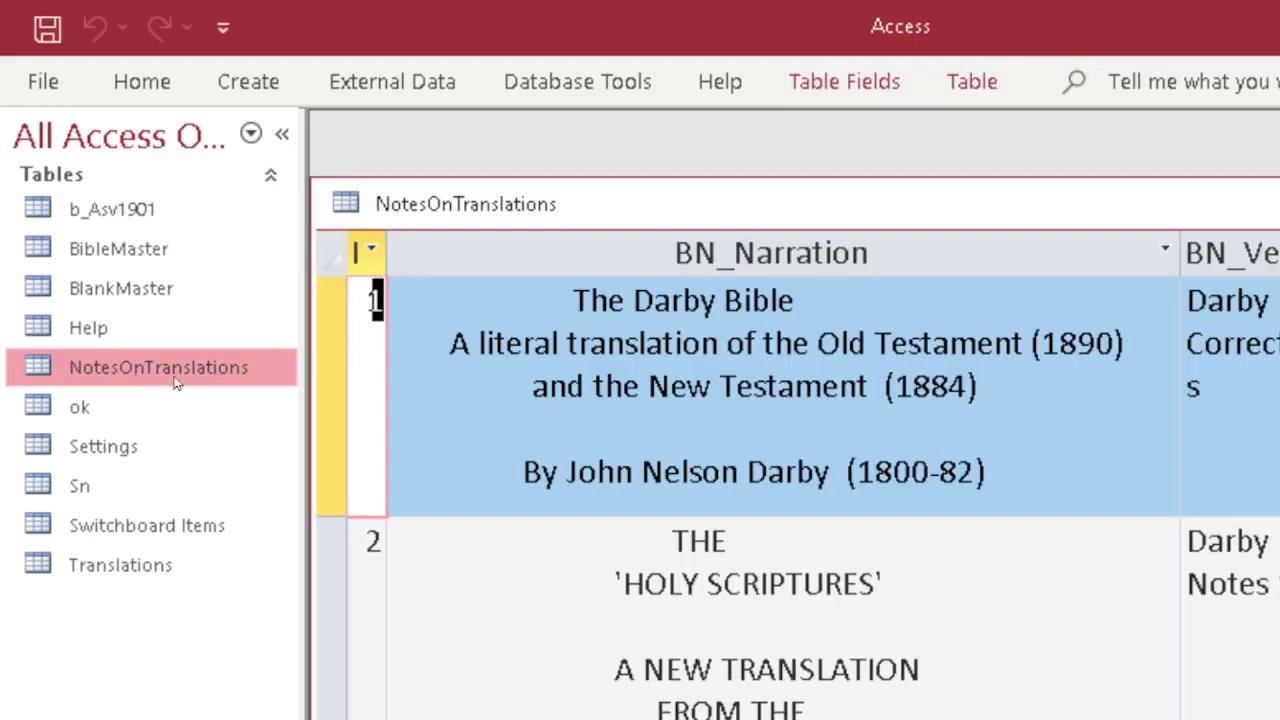
pyautogui.scroll(-3, 986, 466)
pyautogui.scroll(3, 986, 466)
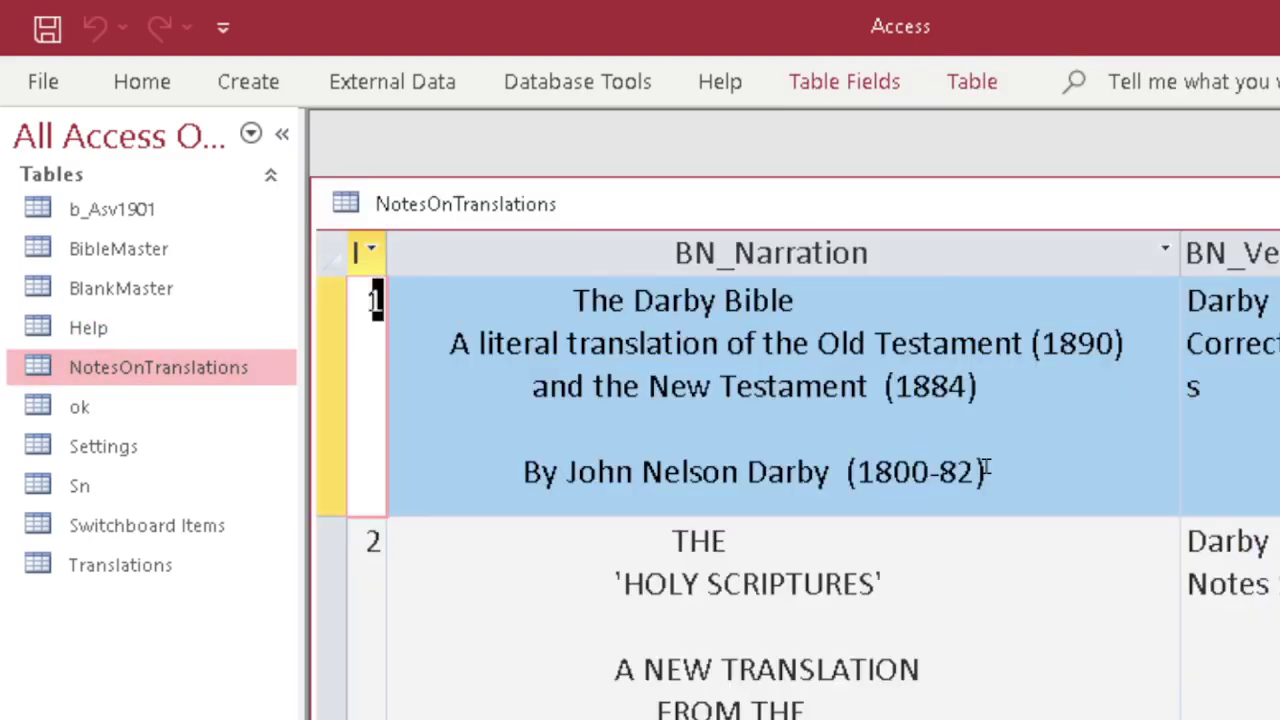
pyautogui.scroll(-5, 986, 466)
pyautogui.scroll(5, 986, 466)
pyautogui.click(1240, 200)
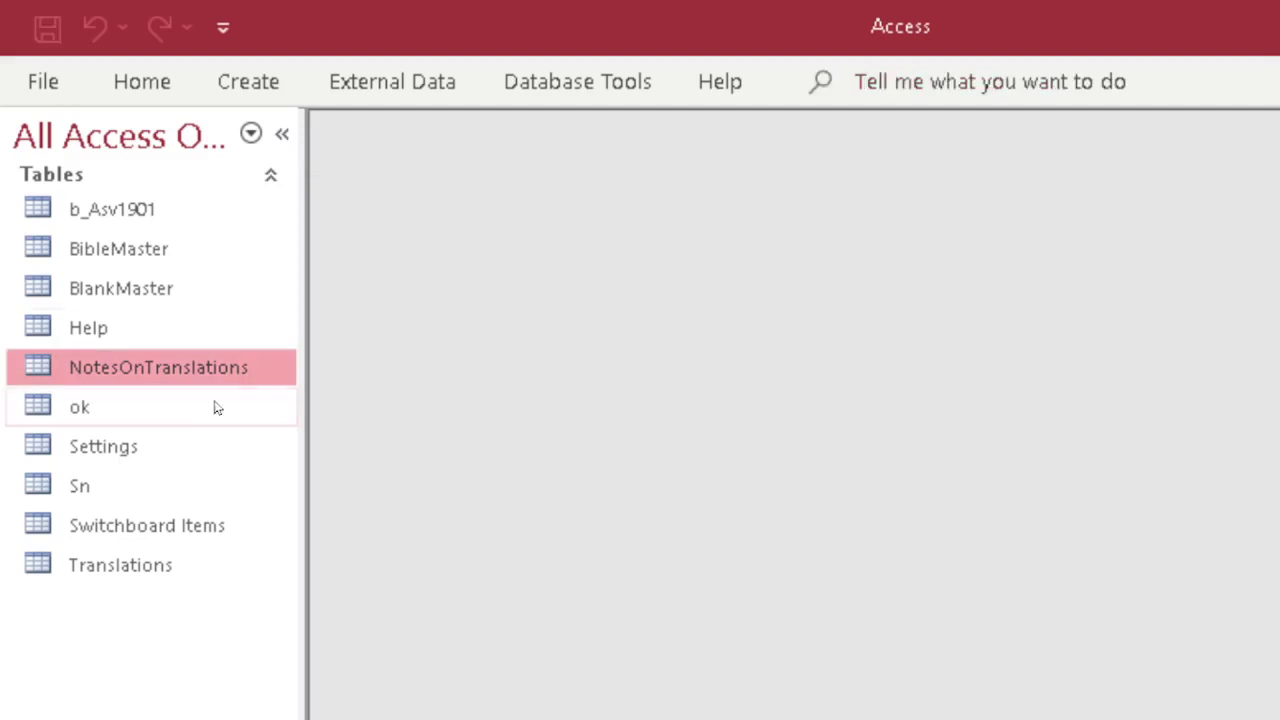
# Inspect the contents of the ok, Settings, Sn and Switchboard Items tables one after another, closing each.
pyautogui.doubleClick(114, 404)
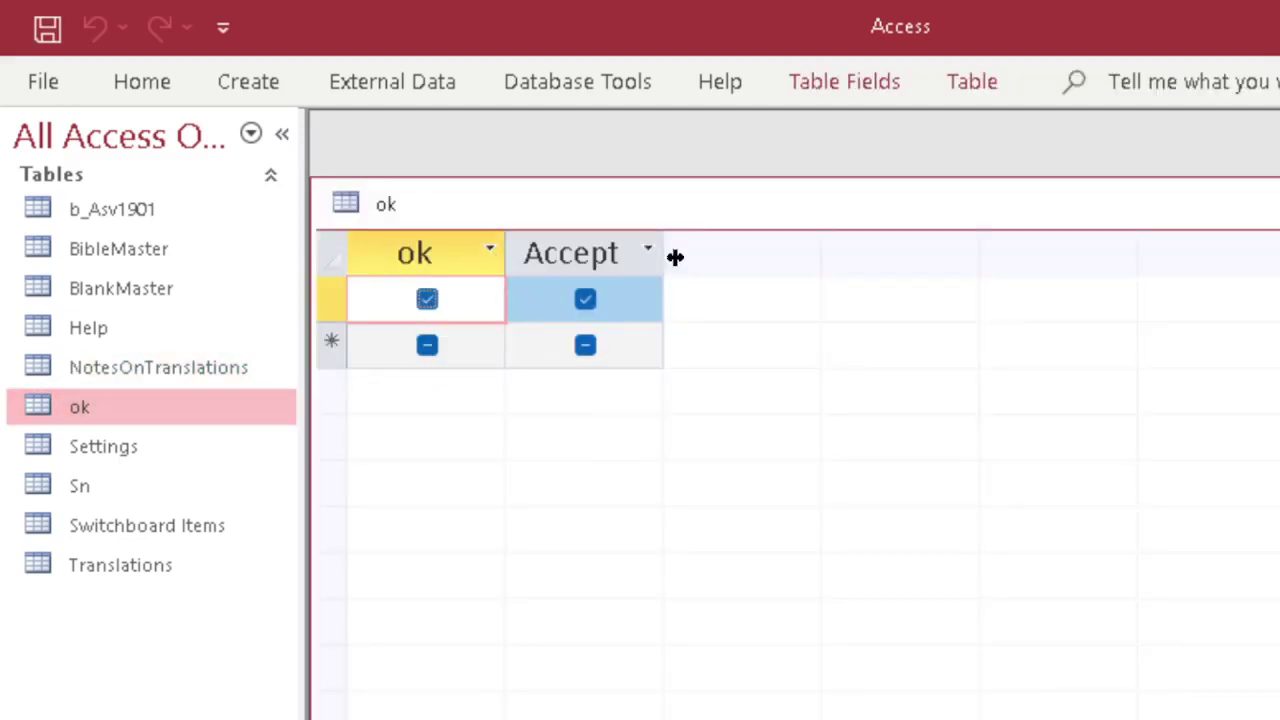
pyautogui.hotkey('ctrl', 'w')
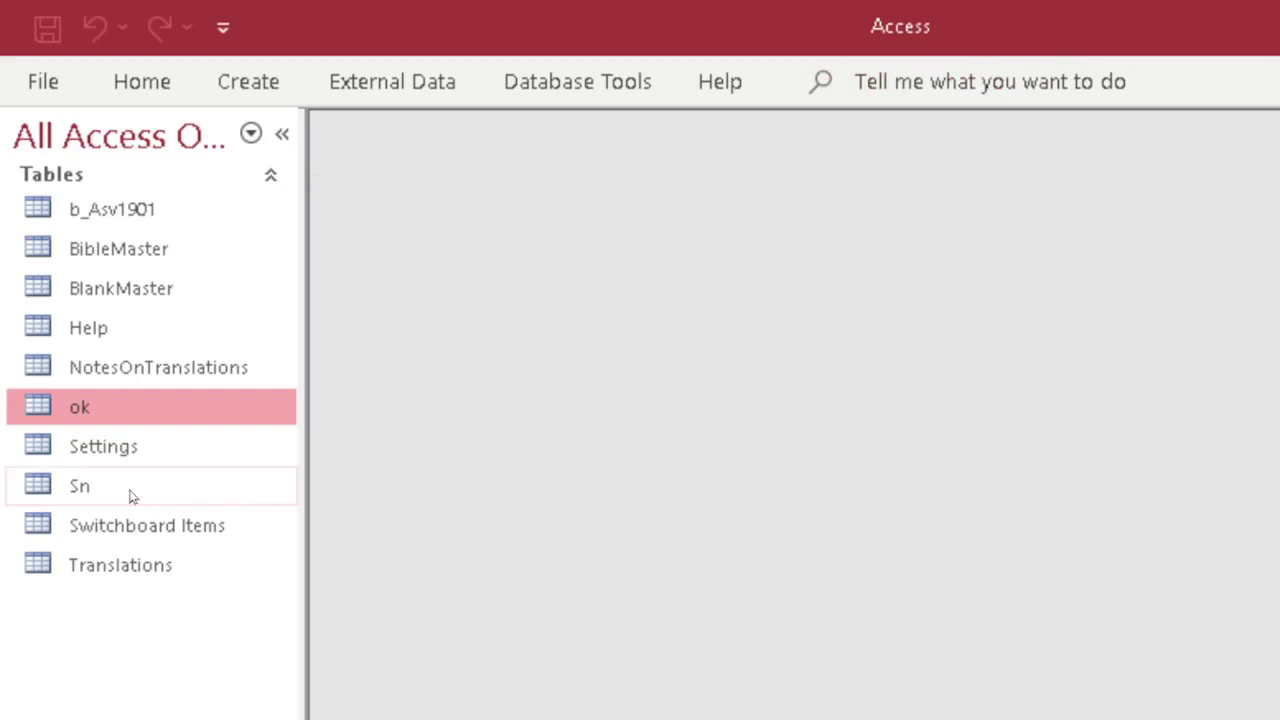
pyautogui.doubleClick(103, 450)
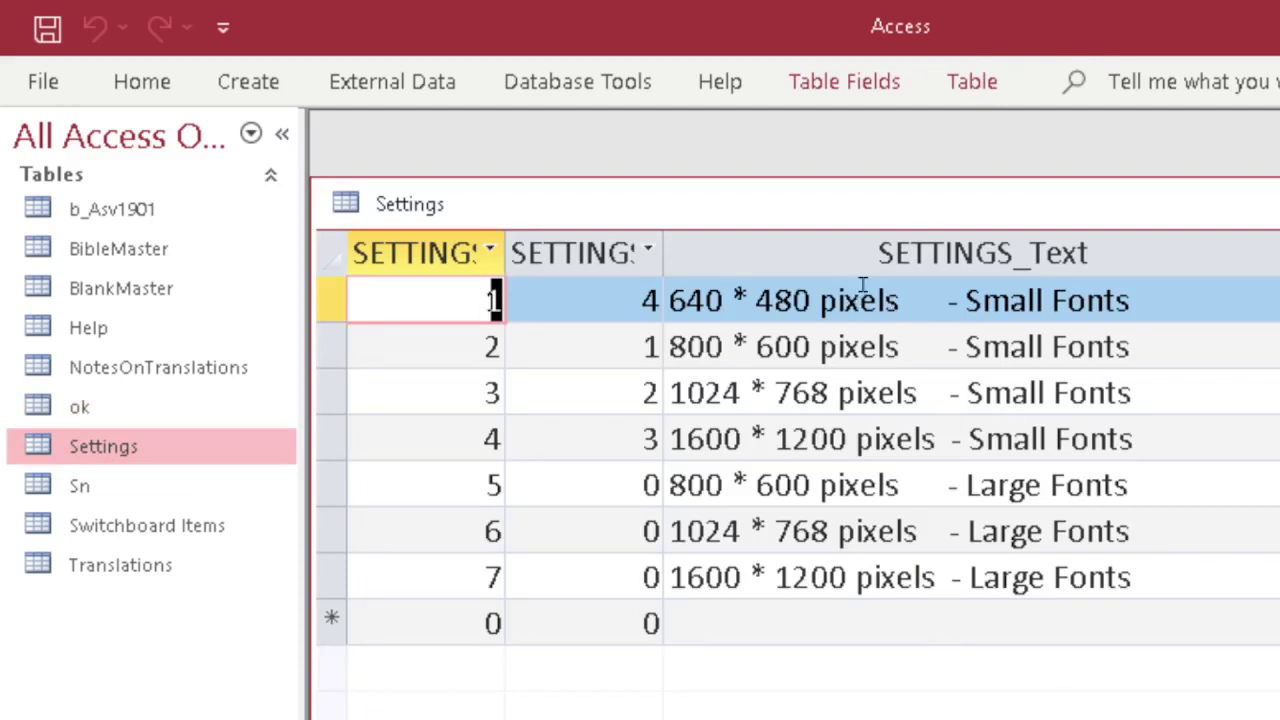
pyautogui.hotkey('ctrl', 'w')
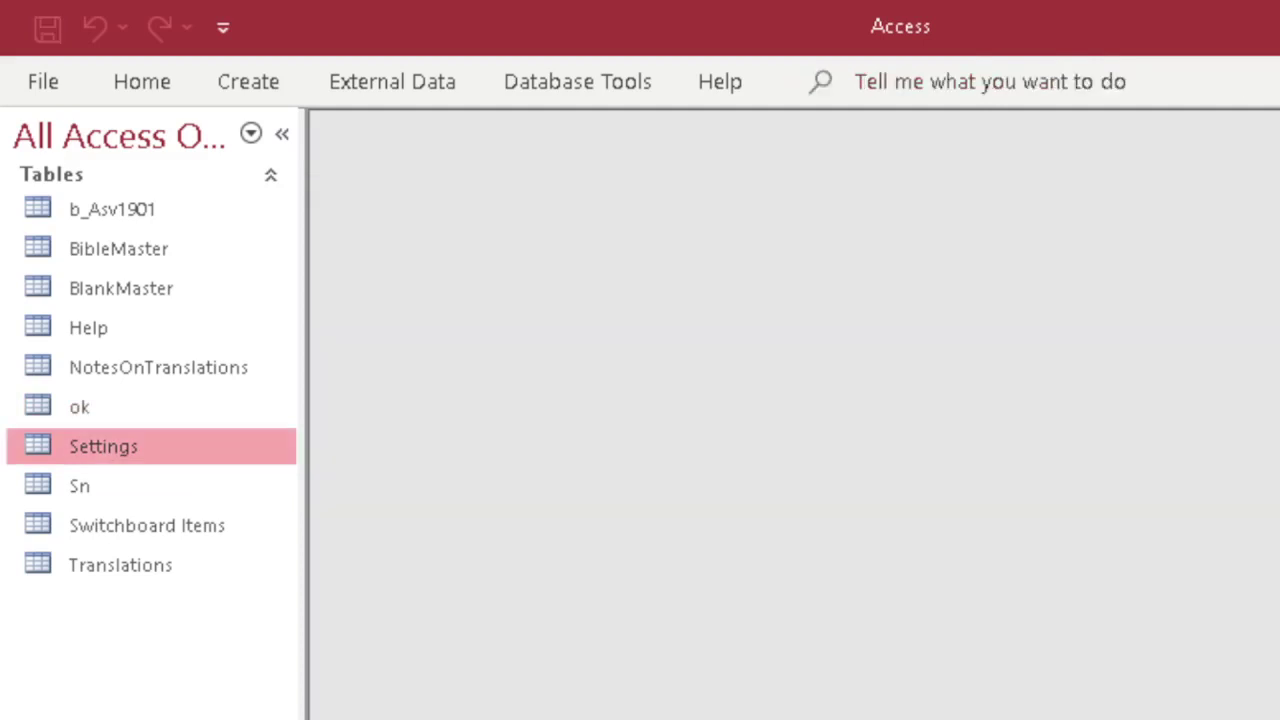
pyautogui.doubleClick(48, 497)
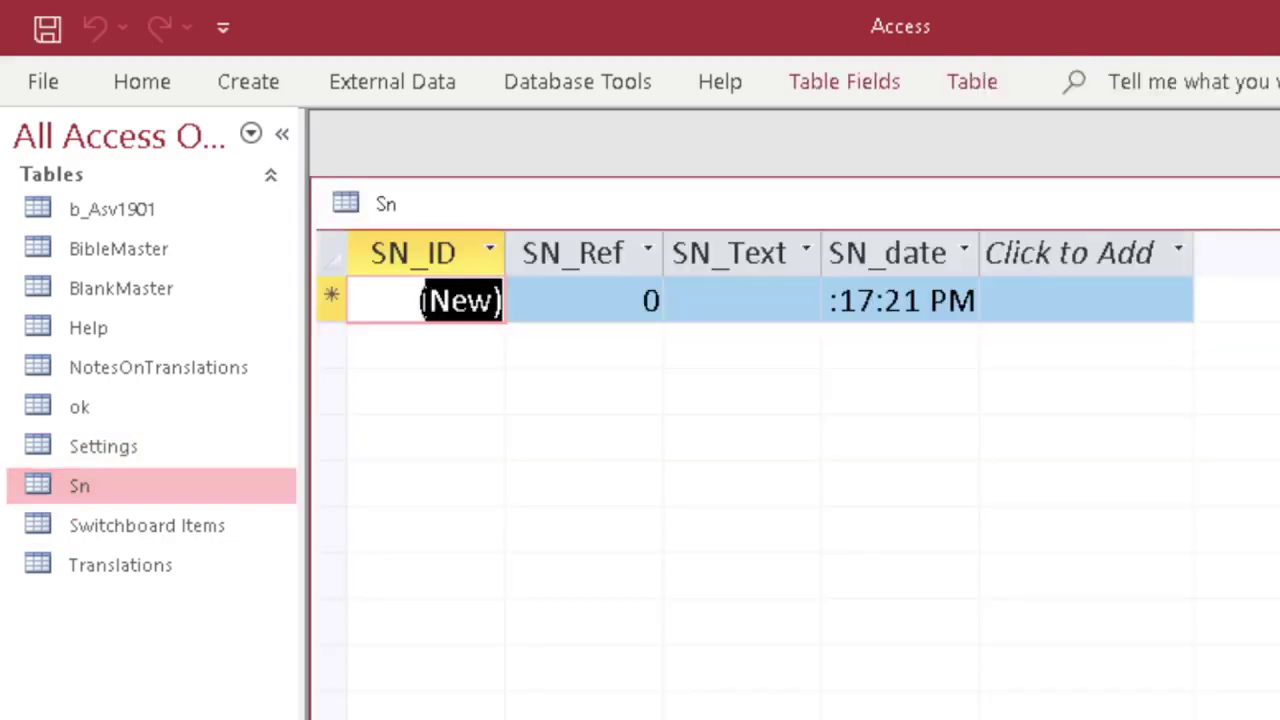
pyautogui.hotkey('ctrl', 'w')
pyautogui.doubleClick(54, 538)
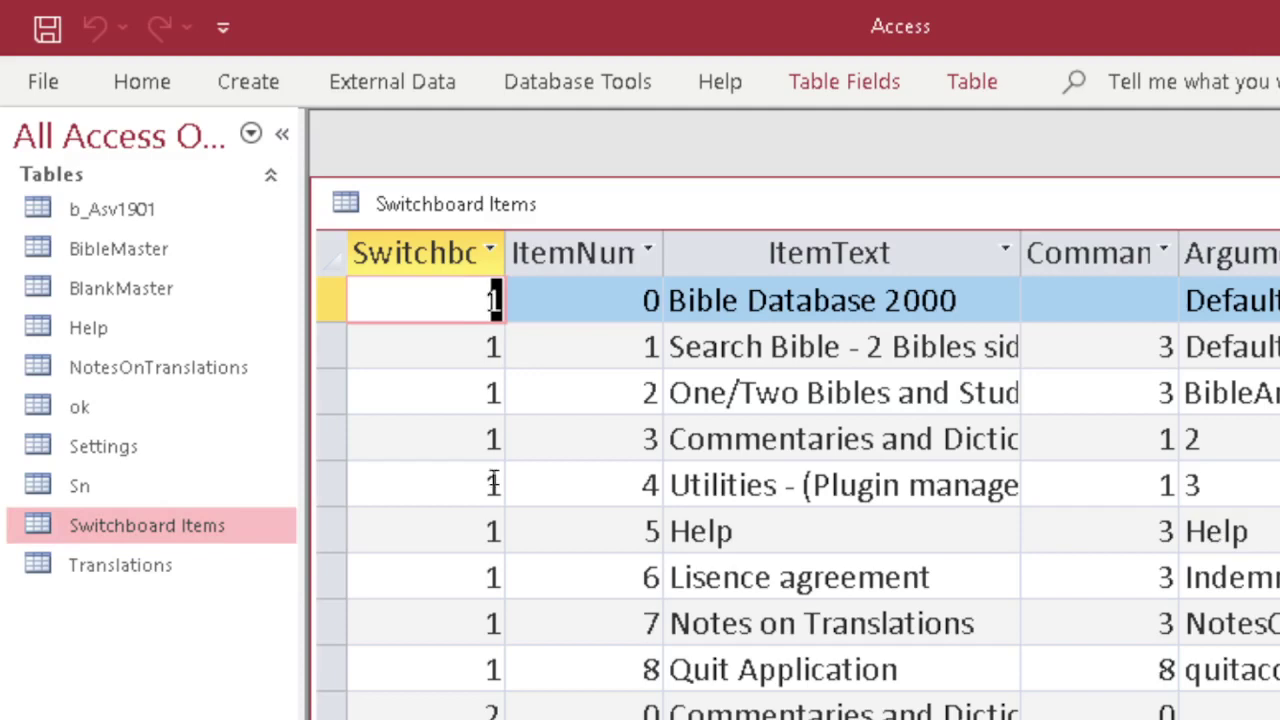
pyautogui.hotkey('ctrl', 'w')
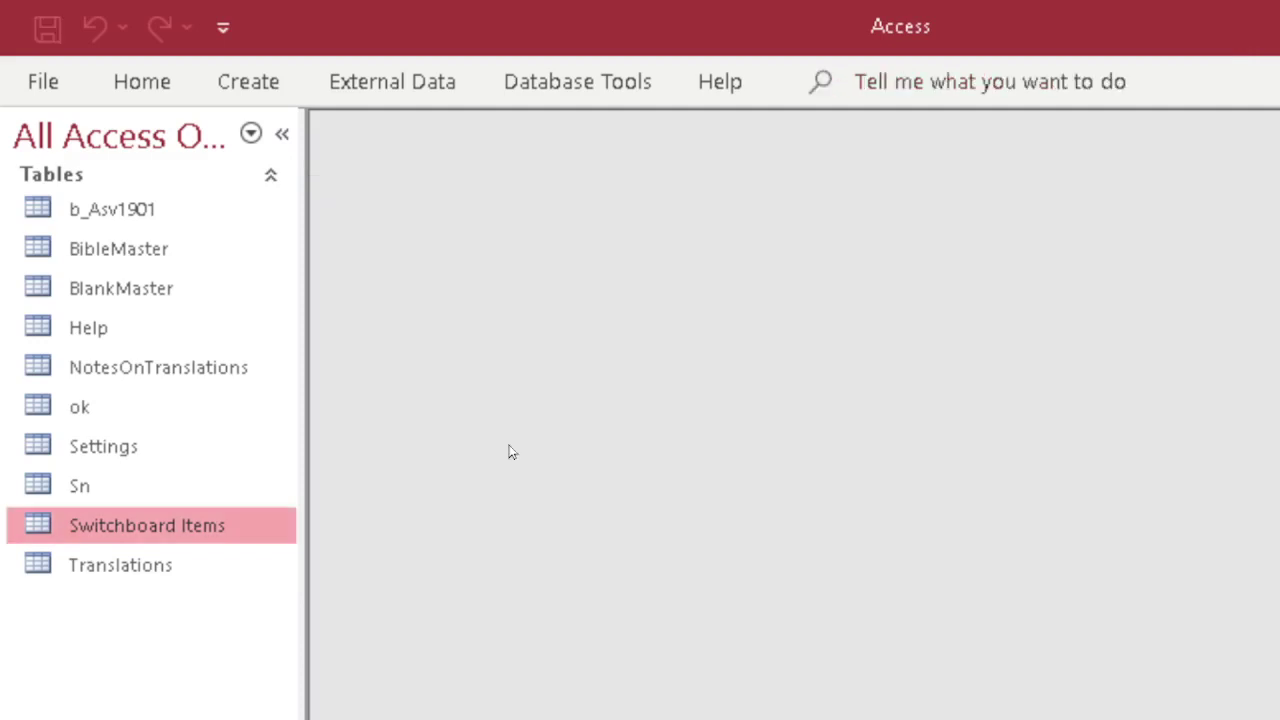
# Look through the Translations table's TlID, Comment and TlRealName entries from the Bibles to the commentaries, and close it.
pyautogui.doubleClick(136, 580)
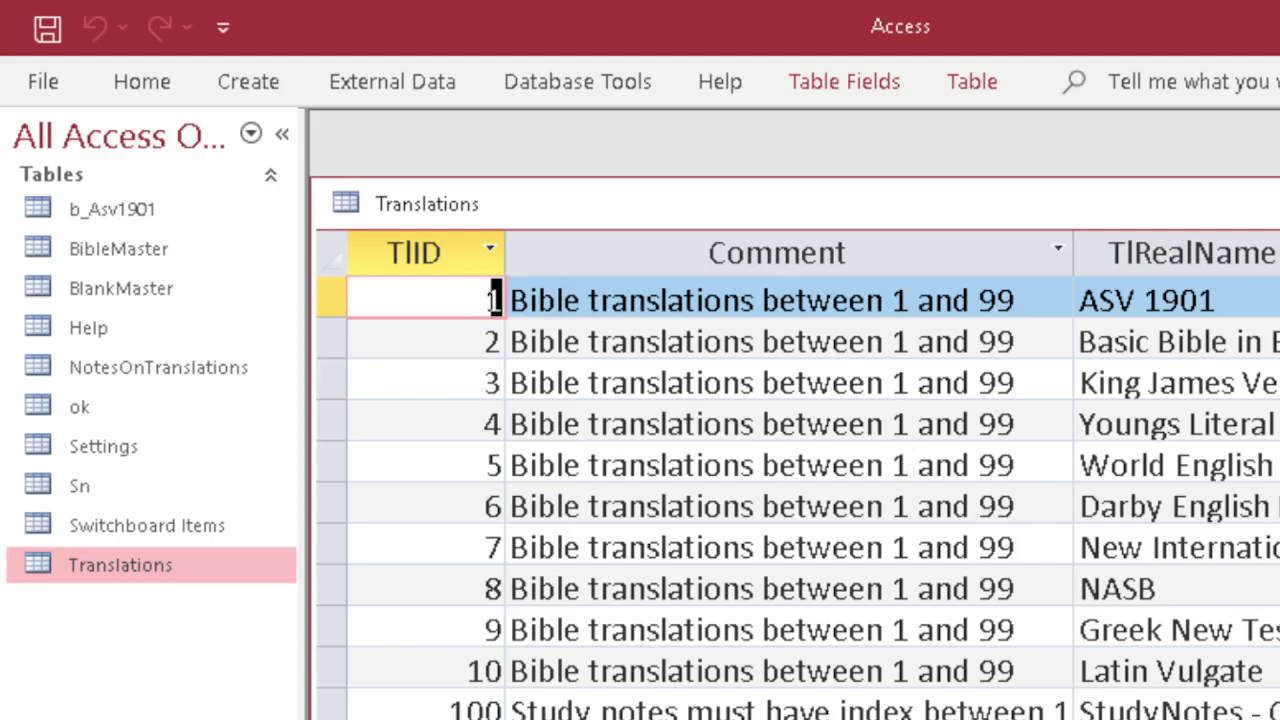
pyautogui.scroll(-2, 905, 470)
pyautogui.scroll(-2, 800, 480)
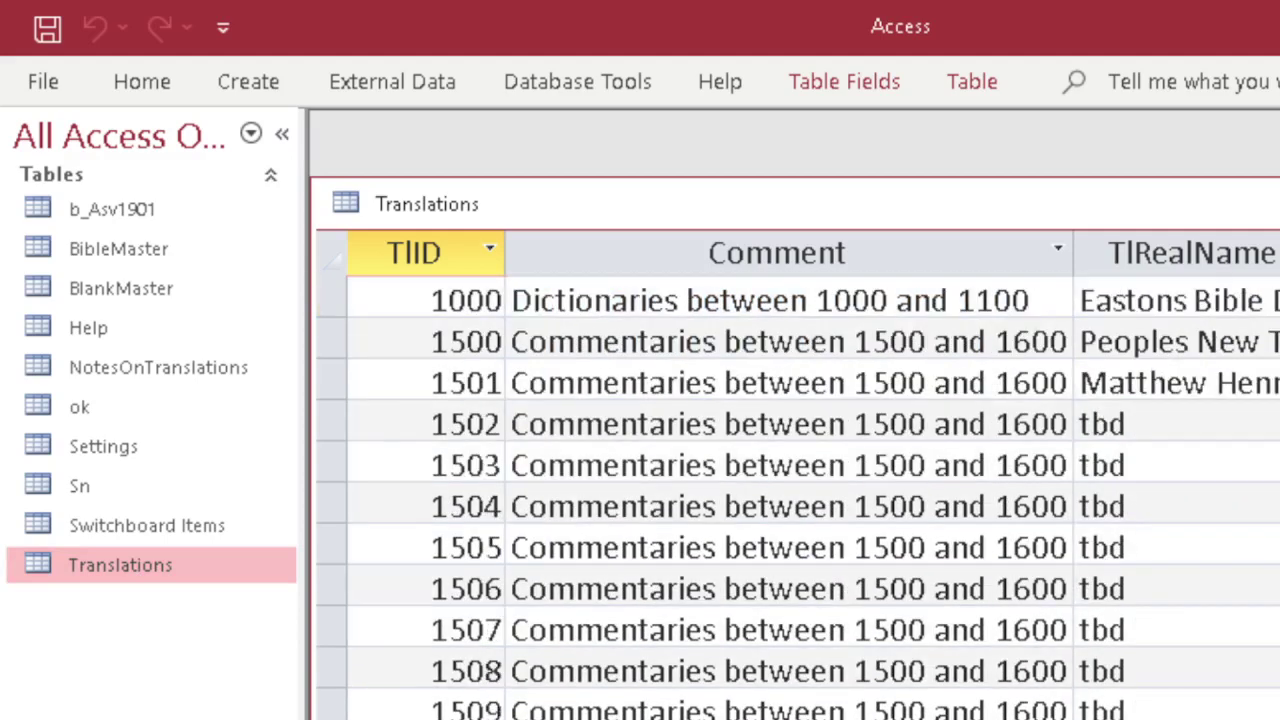
pyautogui.hotkey('ctrl', 'Home')
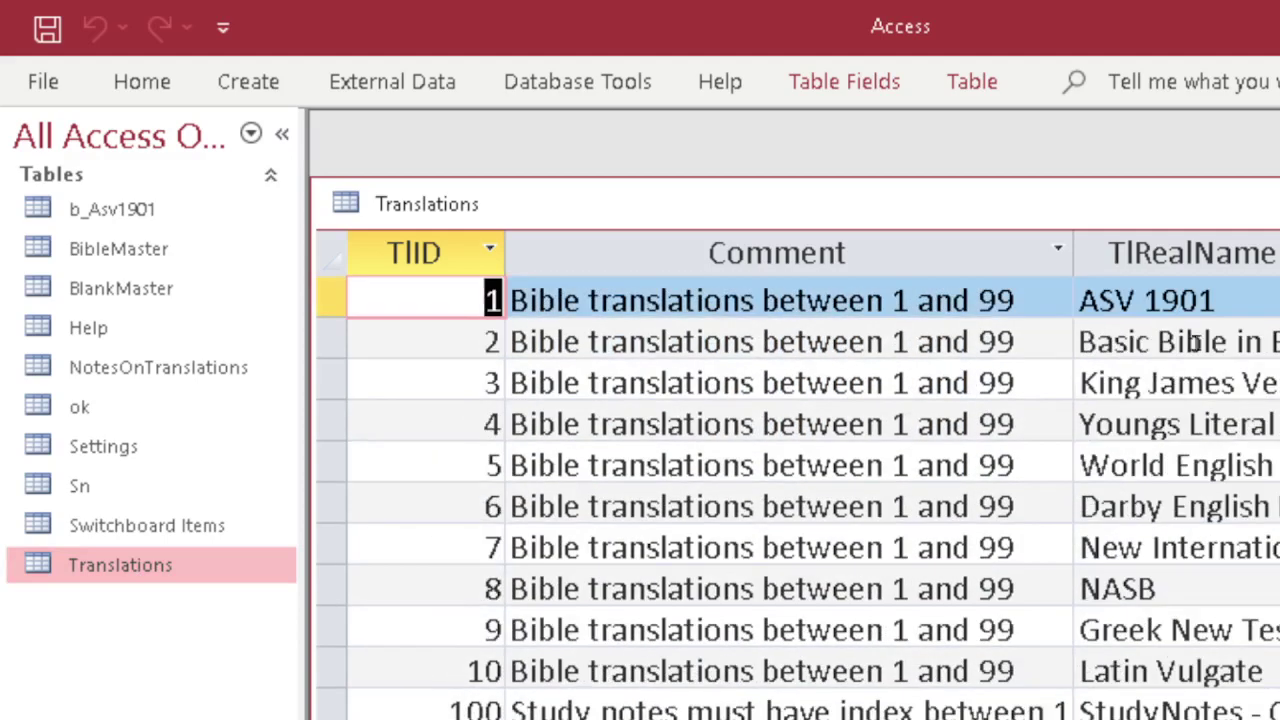
pyautogui.hotkey('ctrl', 'w')
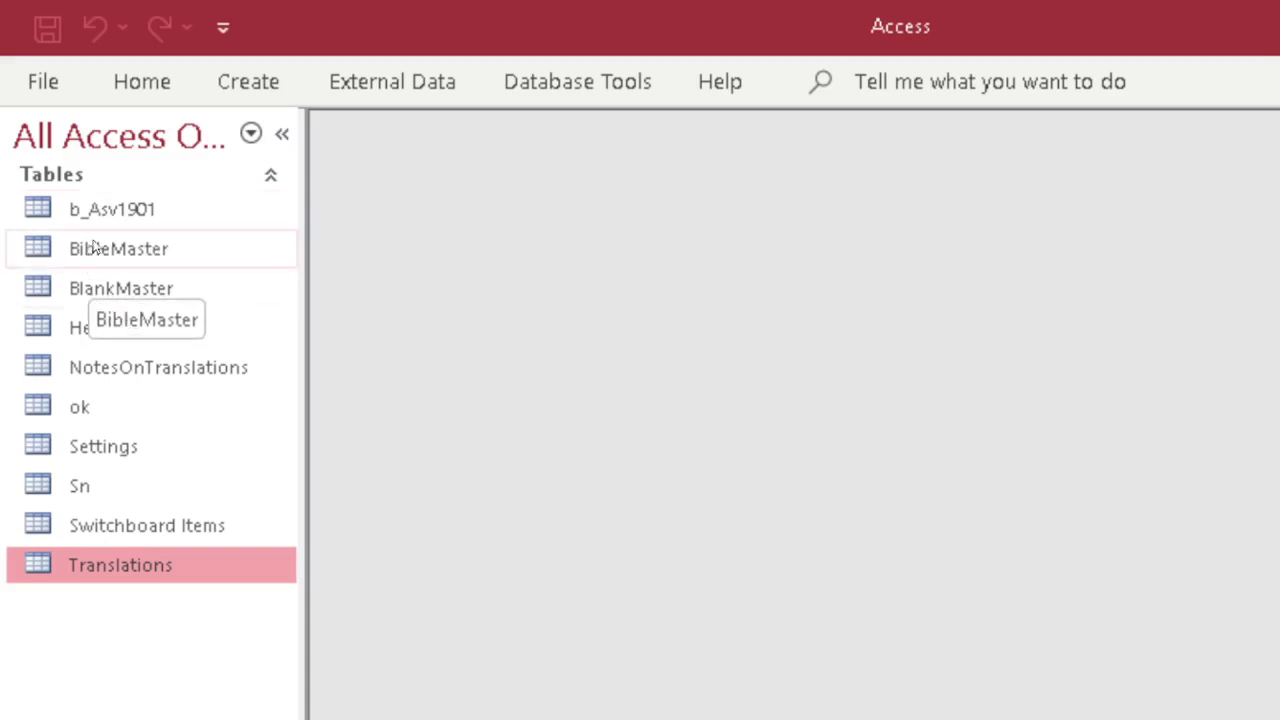
# Open the Relationships window, shrink the b_Asv1901 and BibleMaster field lists to fit their fields, and place them side by side.
pyautogui.click(561, 80)
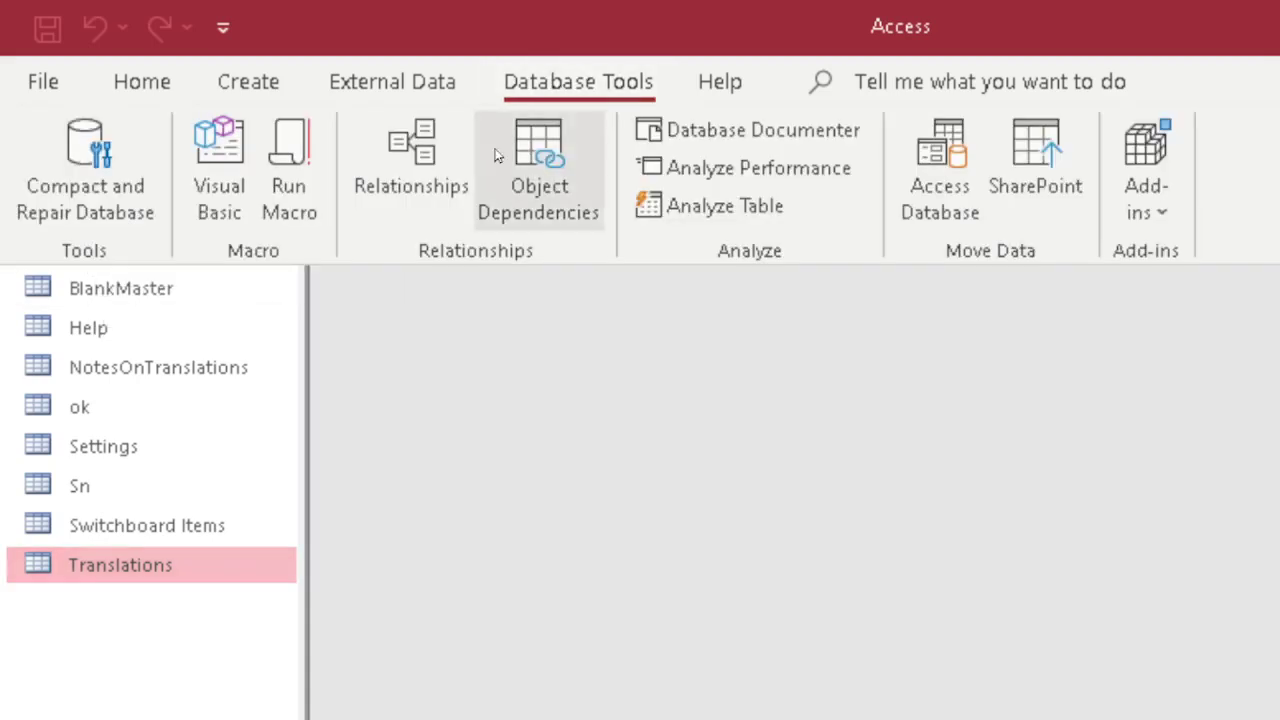
pyautogui.click(399, 143)
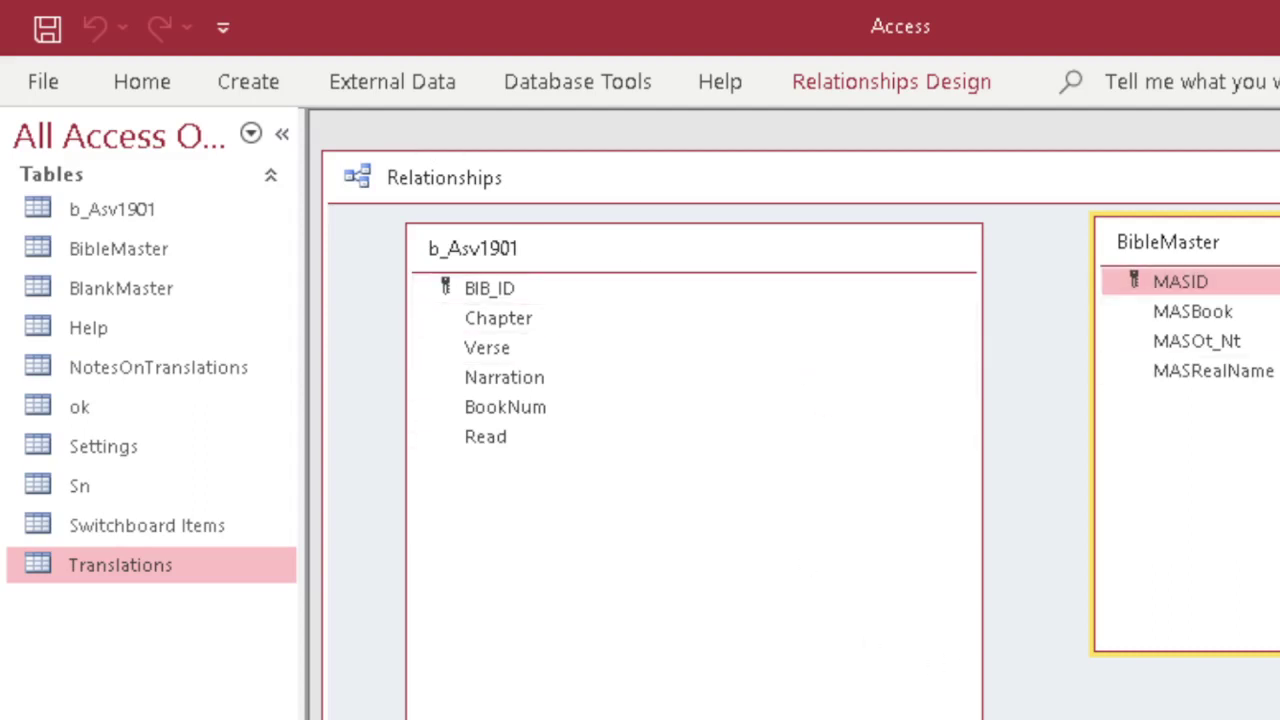
pyautogui.moveTo(1168, 242); pyautogui.dragTo(1164, 272)
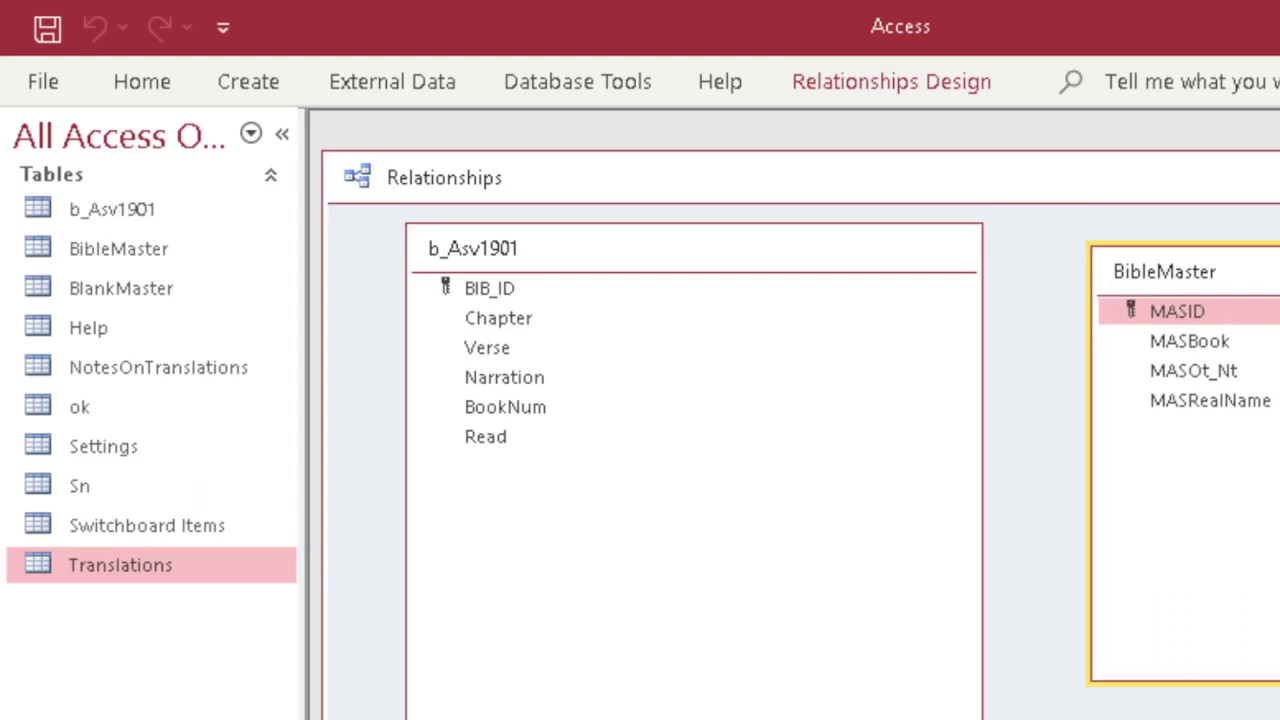
pyautogui.moveTo(1180, 684); pyautogui.dragTo(1180, 500)
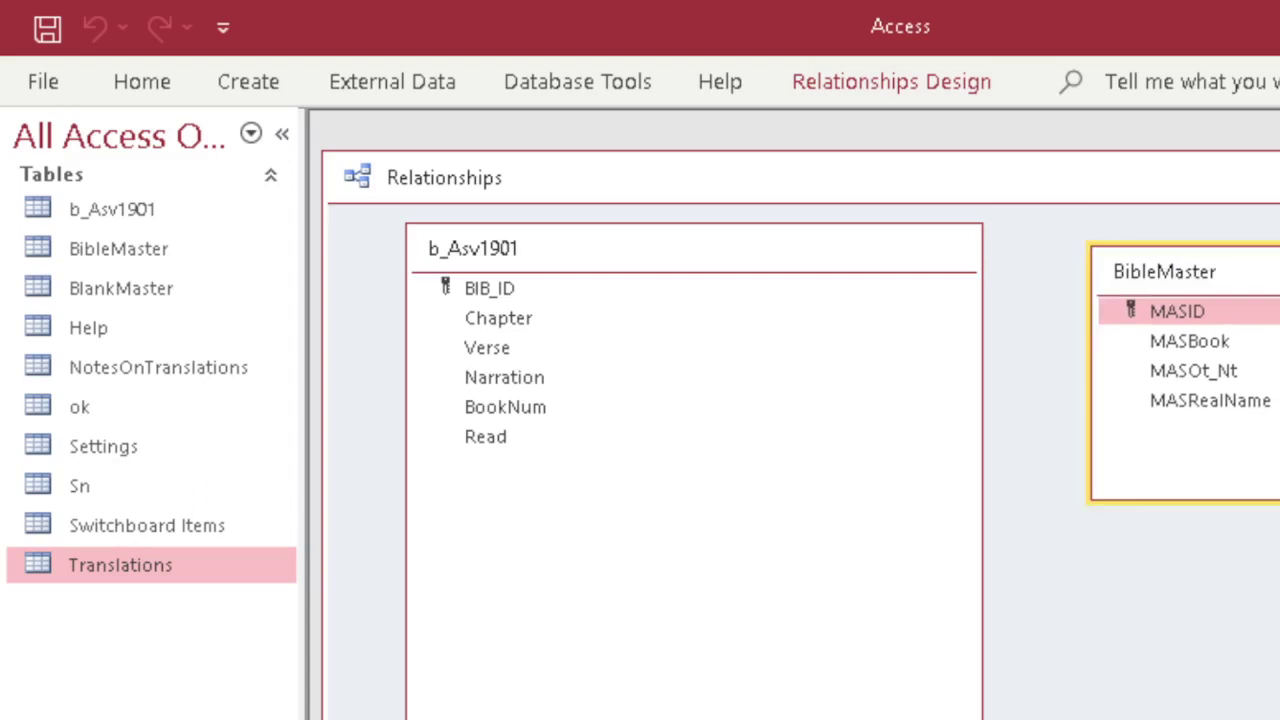
pyautogui.moveTo(982, 716); pyautogui.dragTo(632, 525)
pyautogui.moveTo(1157, 257); pyautogui.dragTo(837, 246)
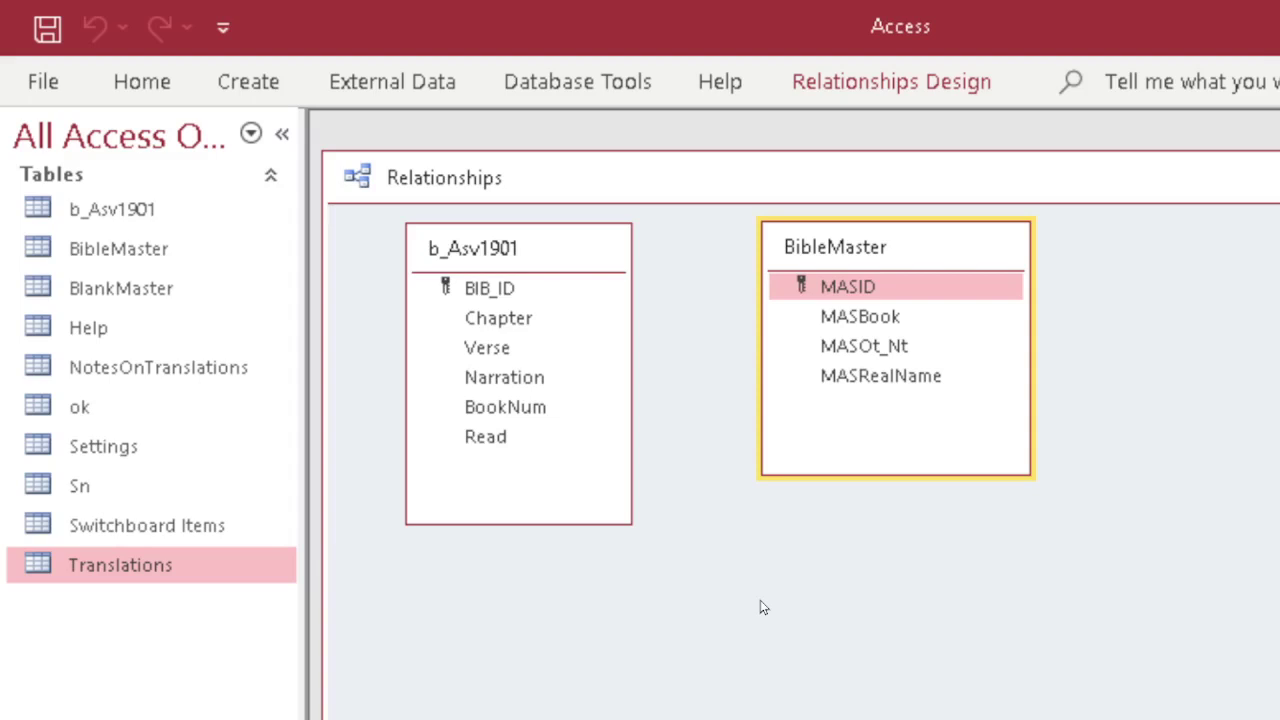
# Examine the book records in BibleMaster and the verse records deep into b_Asv1901, closing each table to return to the relationships.
pyautogui.click(105, 249)
pyautogui.doubleClick(104, 248)
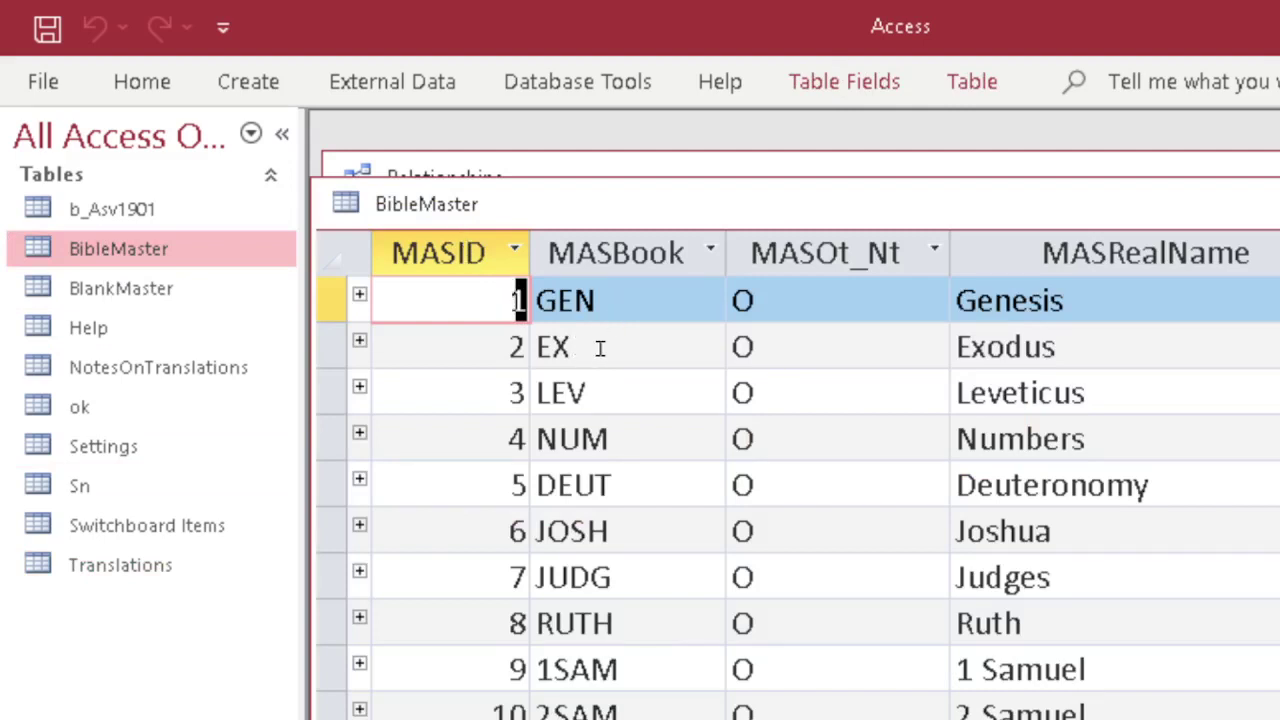
pyautogui.hotkey('ctrl', 'w')
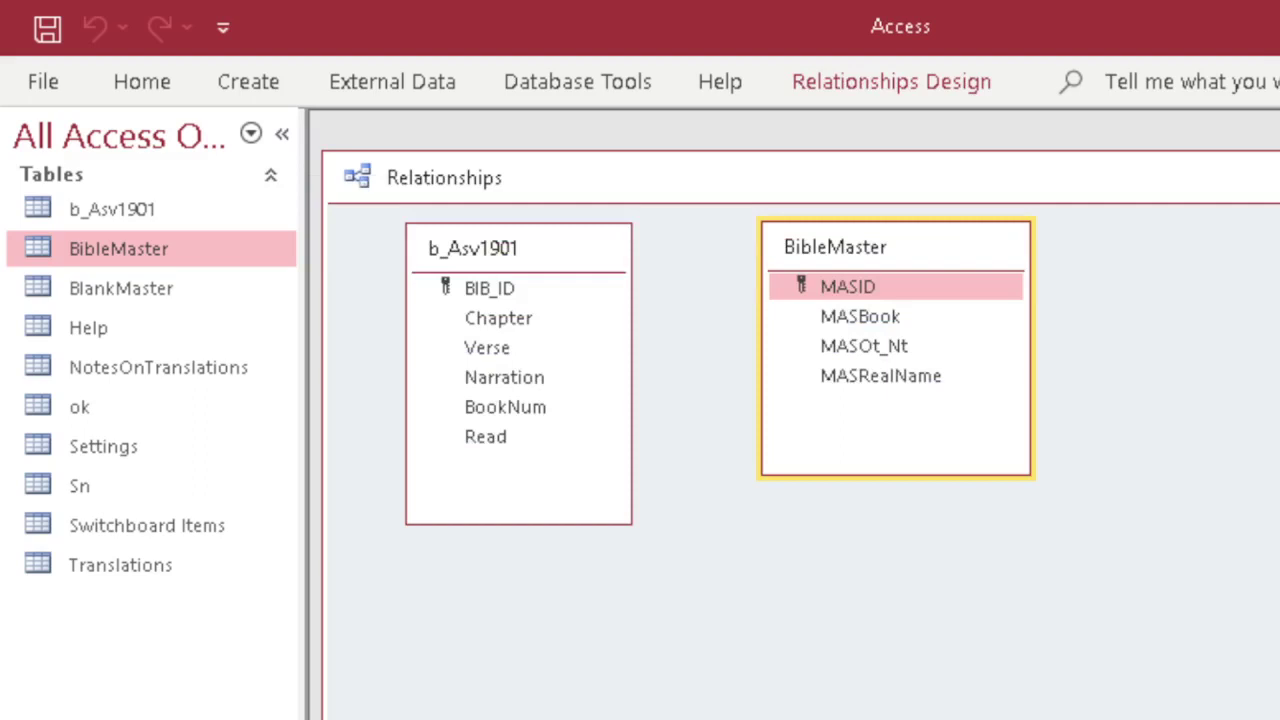
pyautogui.doubleClick(122, 209)
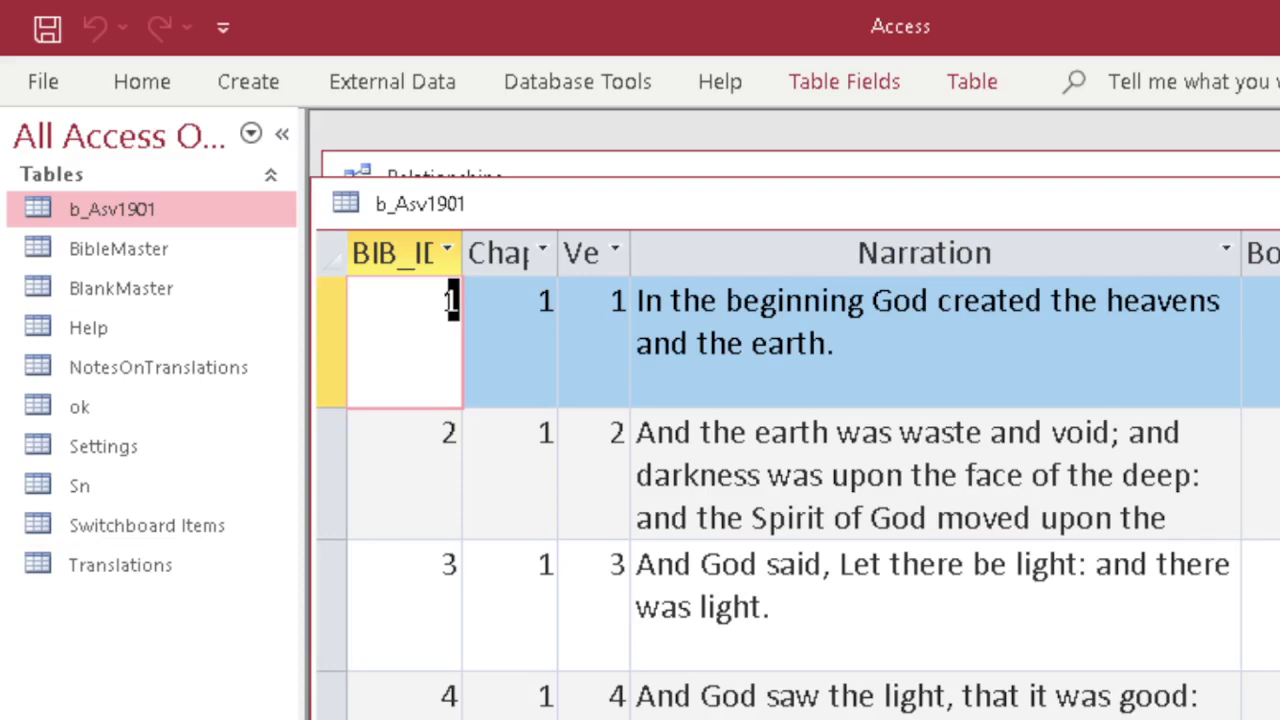
pyautogui.moveTo(1279, 290); pyautogui.dragTo(1279, 694)
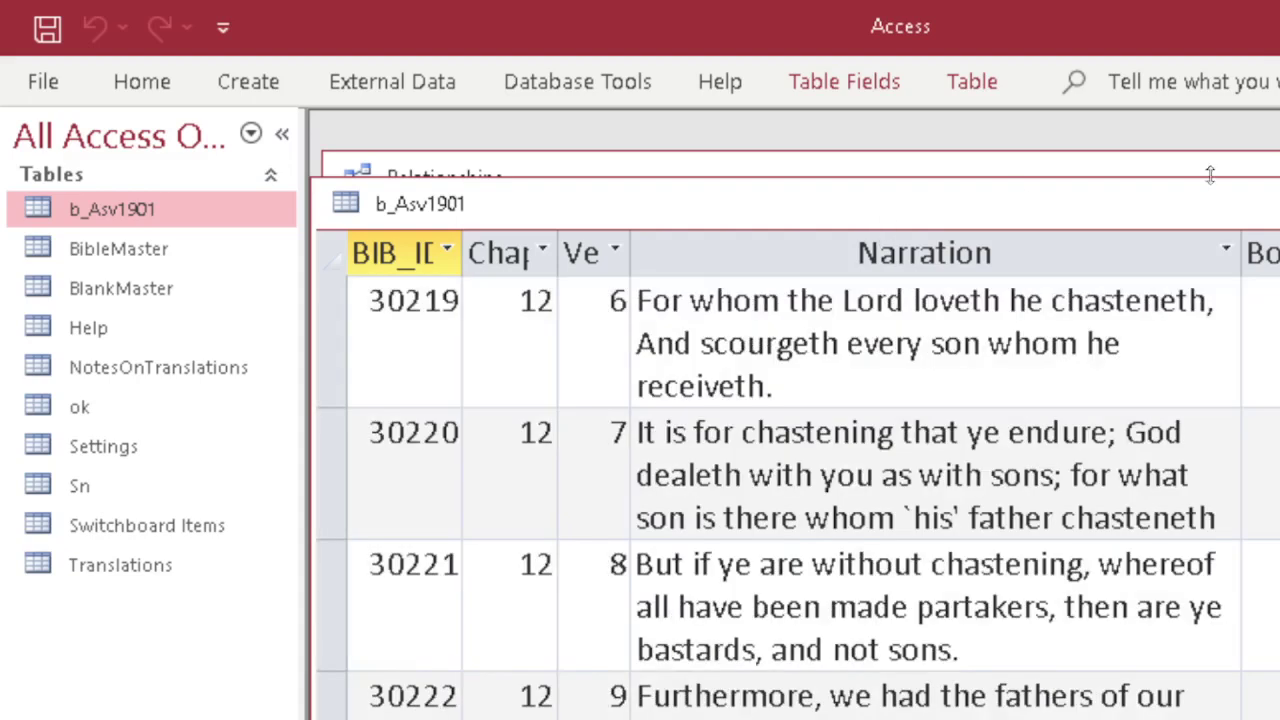
pyautogui.hotkey('ctrl', 'w')
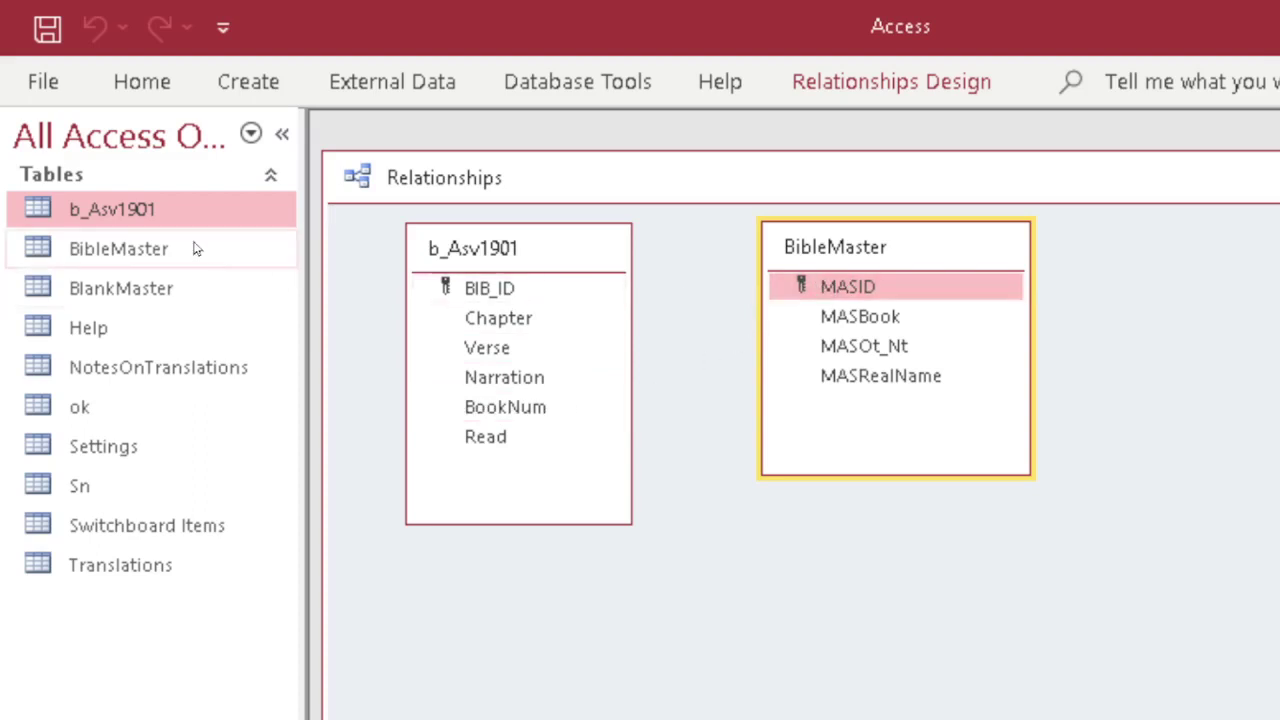
# Recheck BibleMaster's MASID book numbering against the b_Asv1901 verse records, and close both tables.
pyautogui.doubleClick(118, 248)
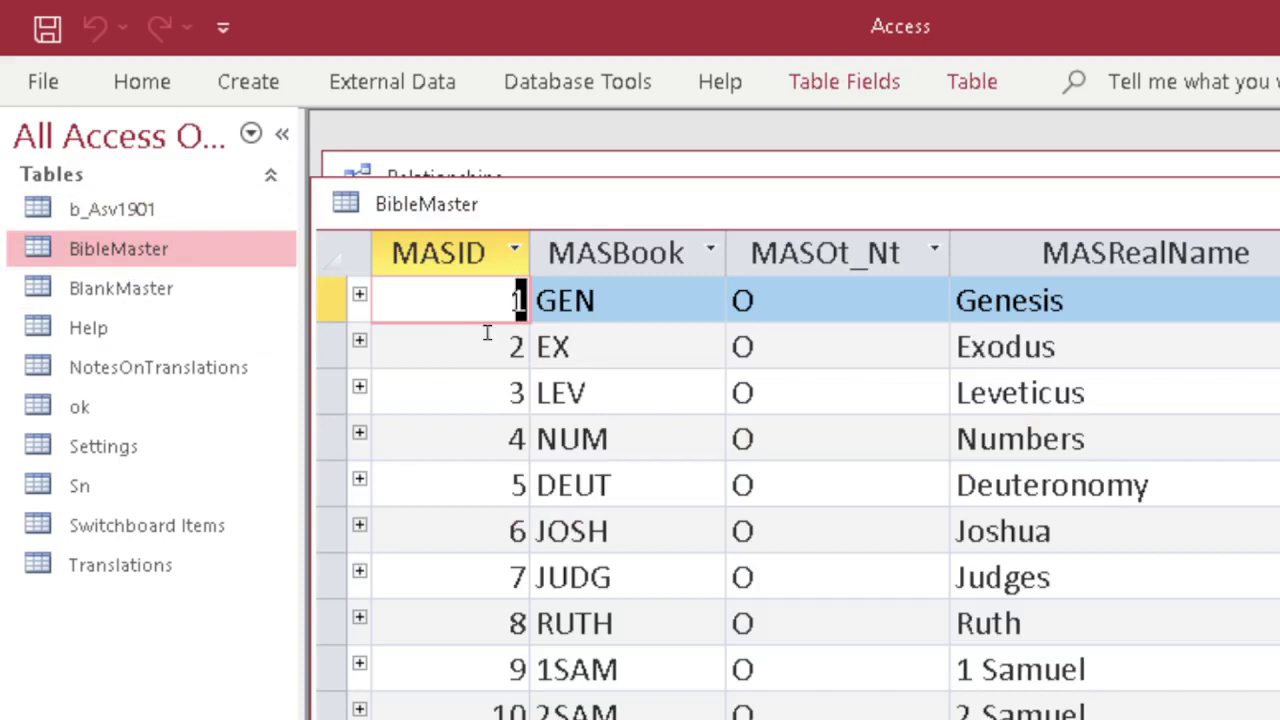
pyautogui.hotkey('ctrl', 'w')
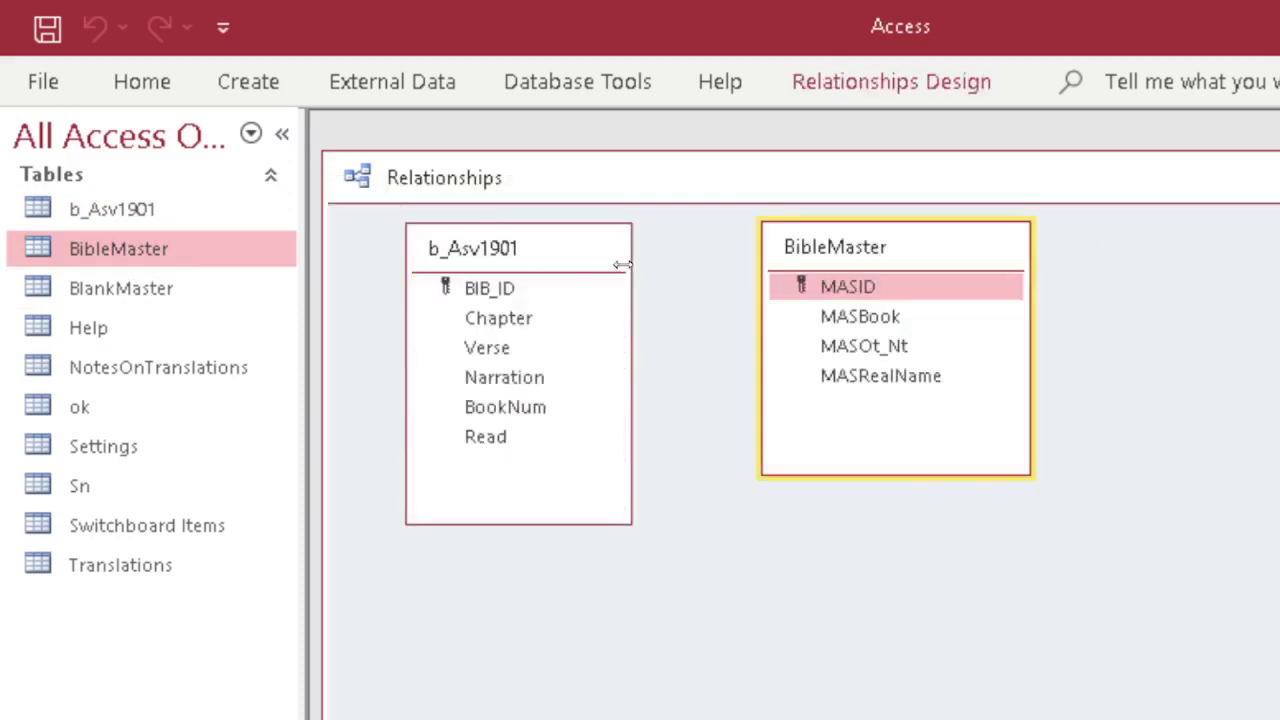
pyautogui.click(135, 207)
pyautogui.doubleClick(133, 202)
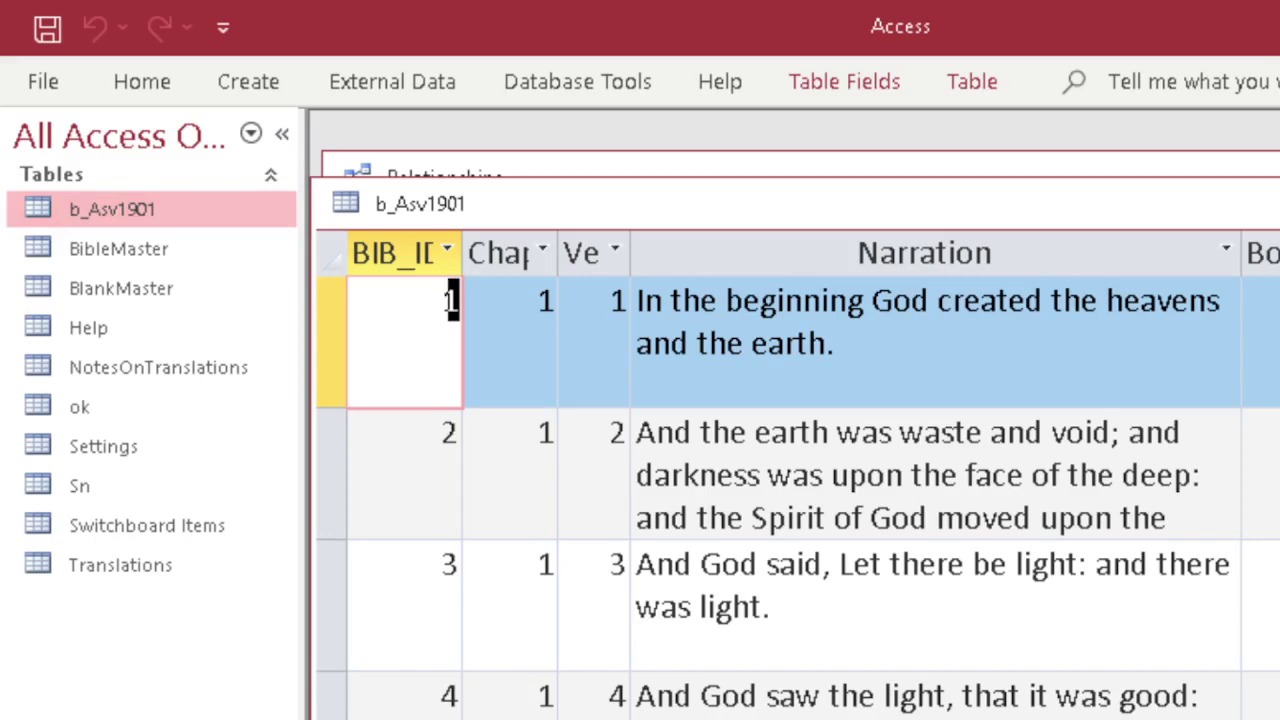
pyautogui.hotkey('ctrl', 'Down')
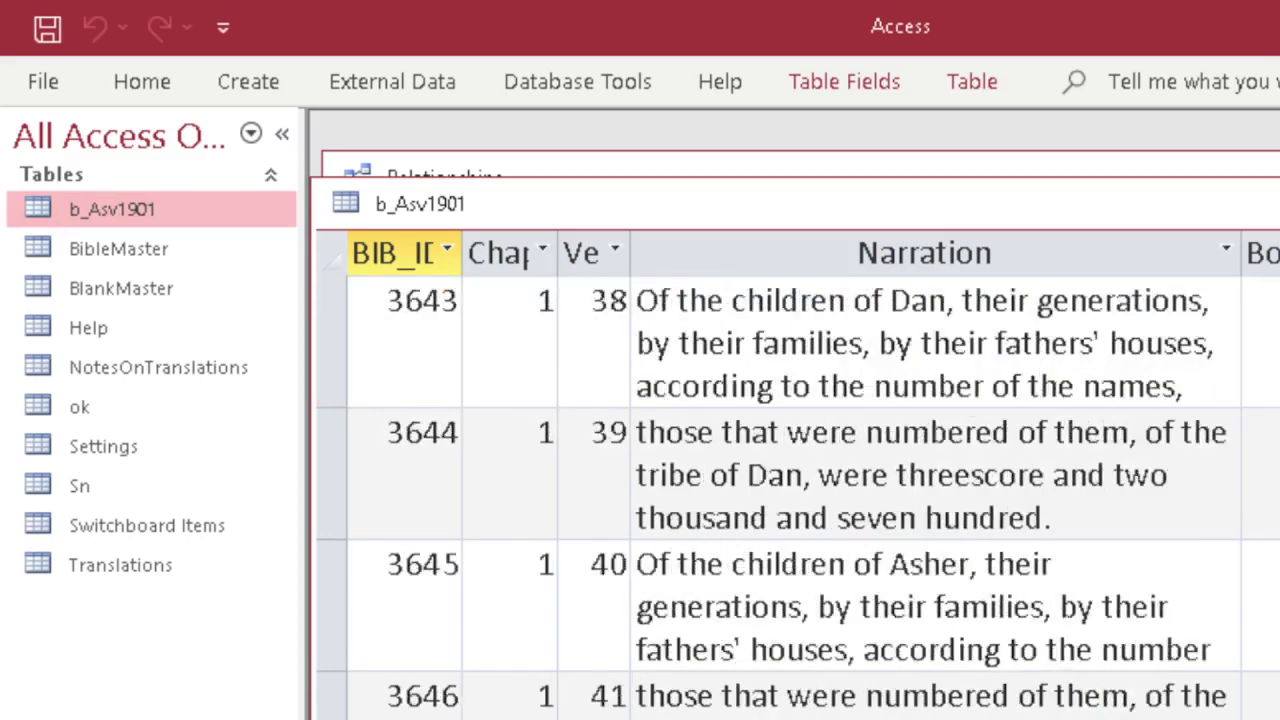
pyautogui.hotkey('ctrl', 'Up')
pyautogui.hotkey('ctrl', 'w')
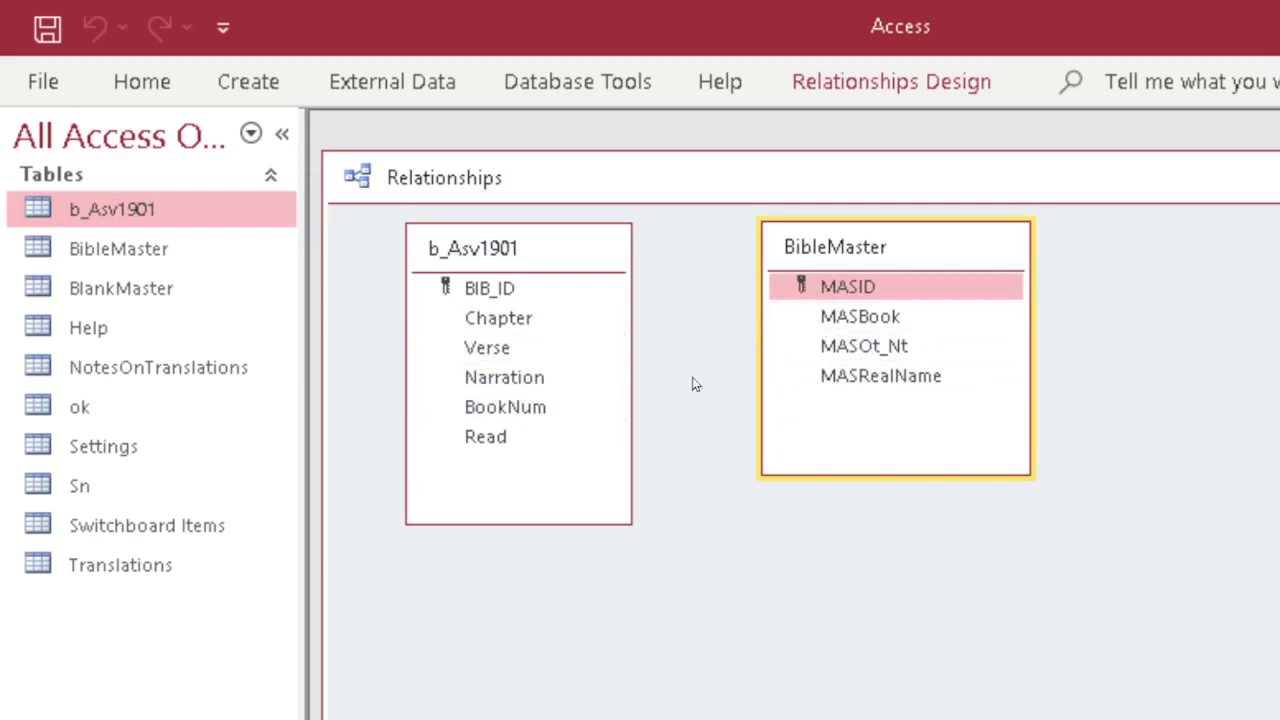
# Create a relationship between BookNum in b_Asv1901 and MASID in BibleMaster with referential integrity enforced.
pyautogui.moveTo(500, 412); pyautogui.dragTo(842, 288)
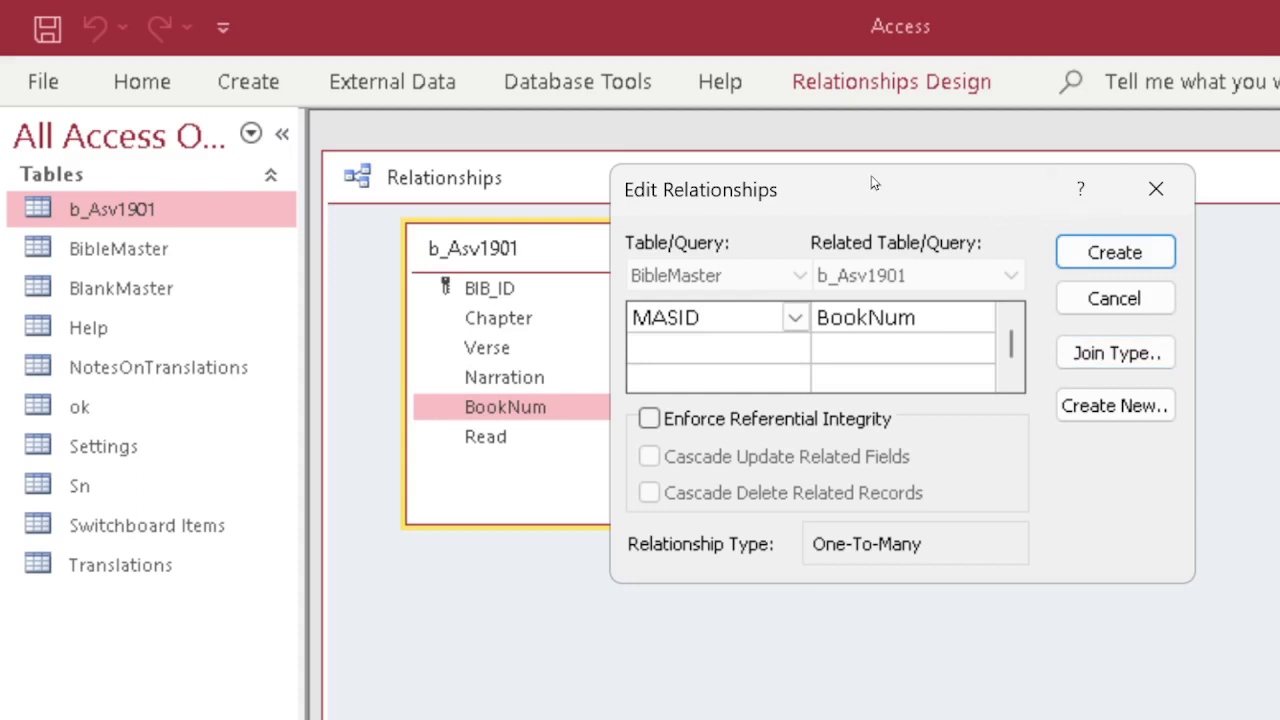
pyautogui.moveTo(880, 184); pyautogui.dragTo(1094, 312)
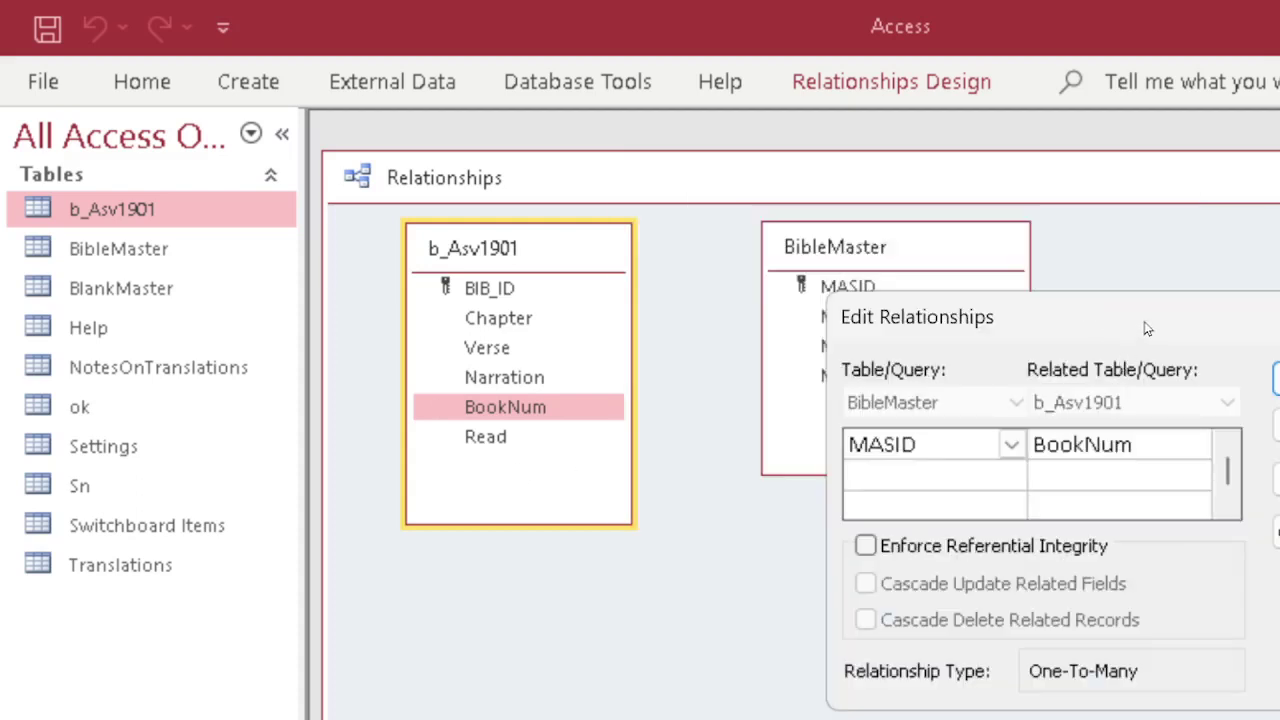
pyautogui.click(864, 549)
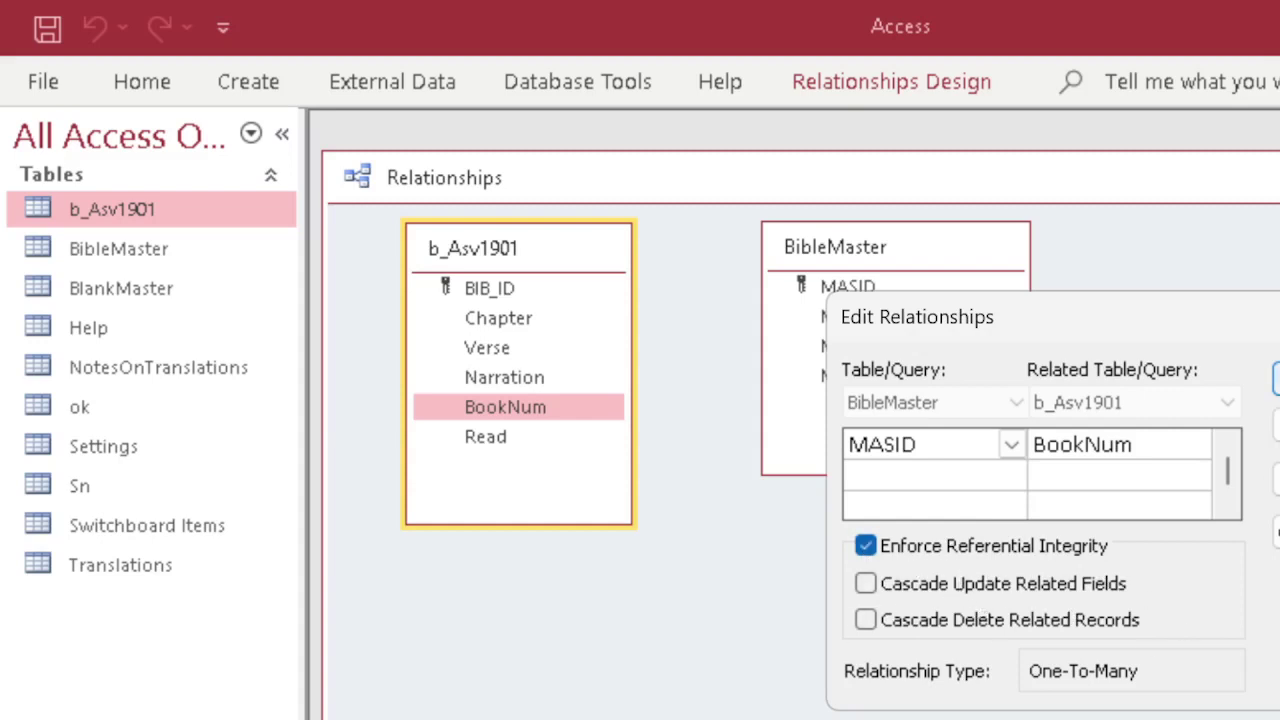
pyautogui.click(1276, 378)
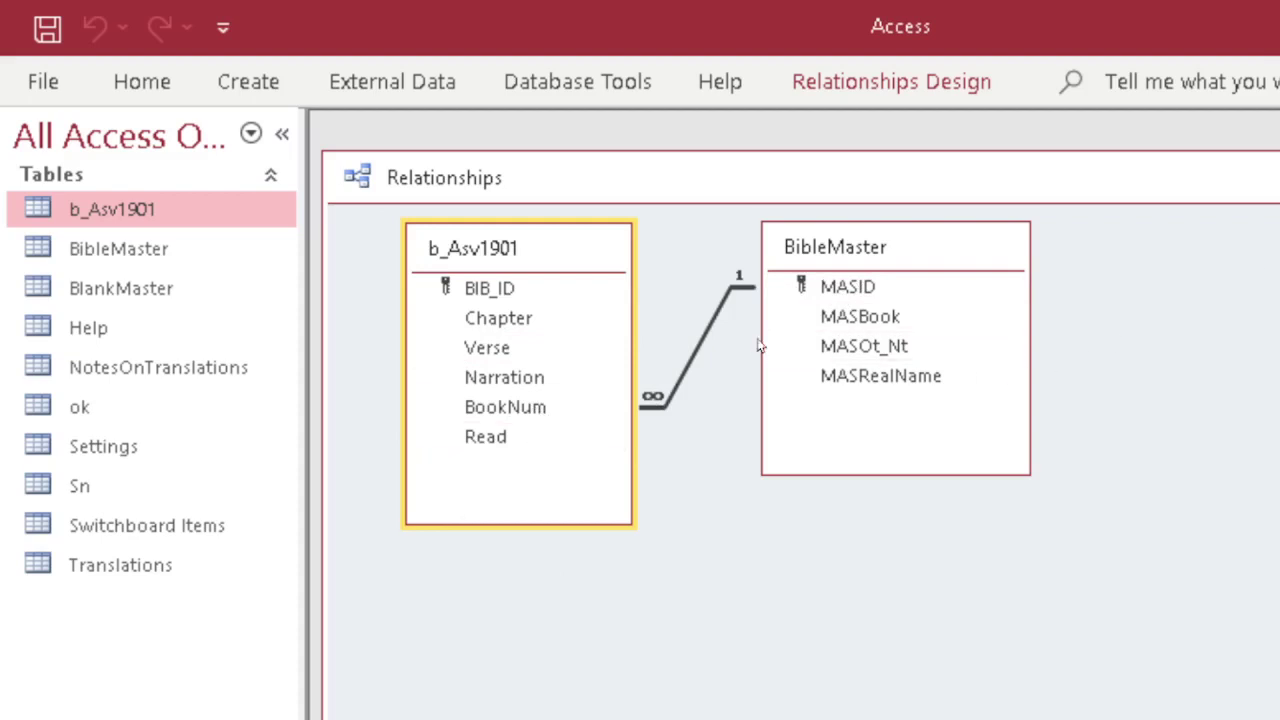
# Edit the relationship between b_Asv1901 and BibleMaster to cascade updates to related fields.
pyautogui.doubleClick(697, 356)
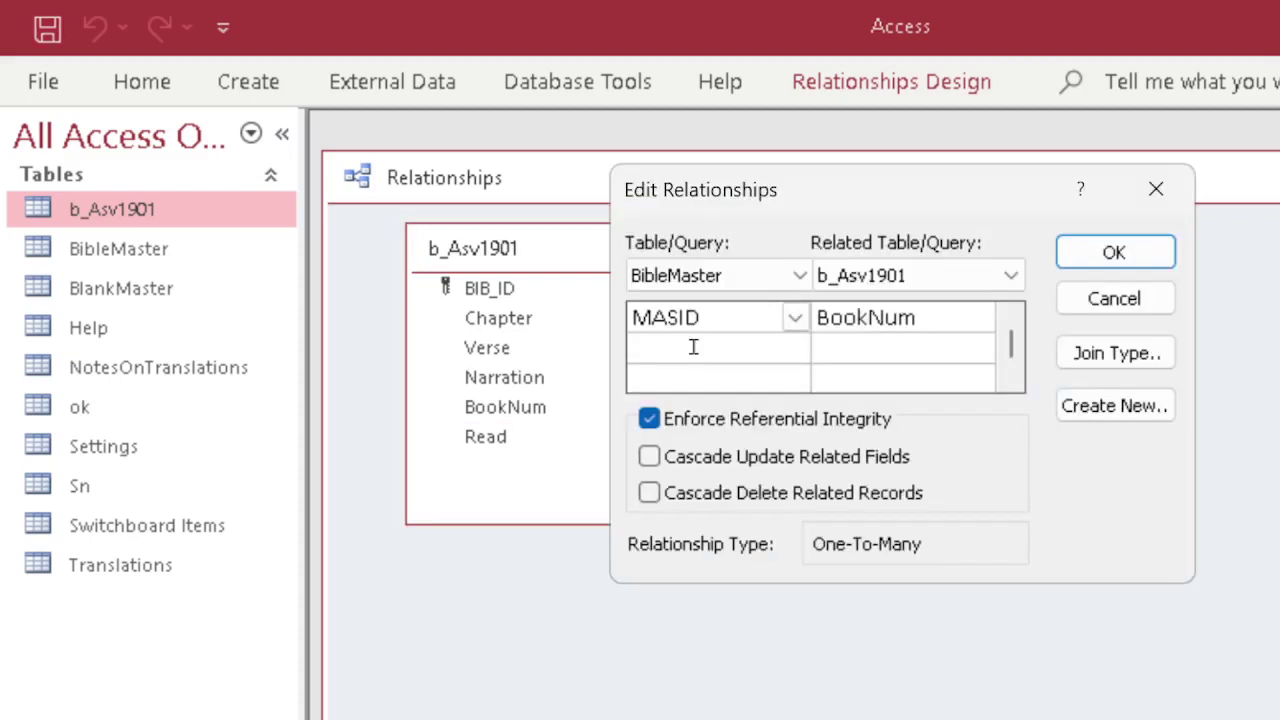
pyautogui.click(650, 464)
pyautogui.click(1114, 253)
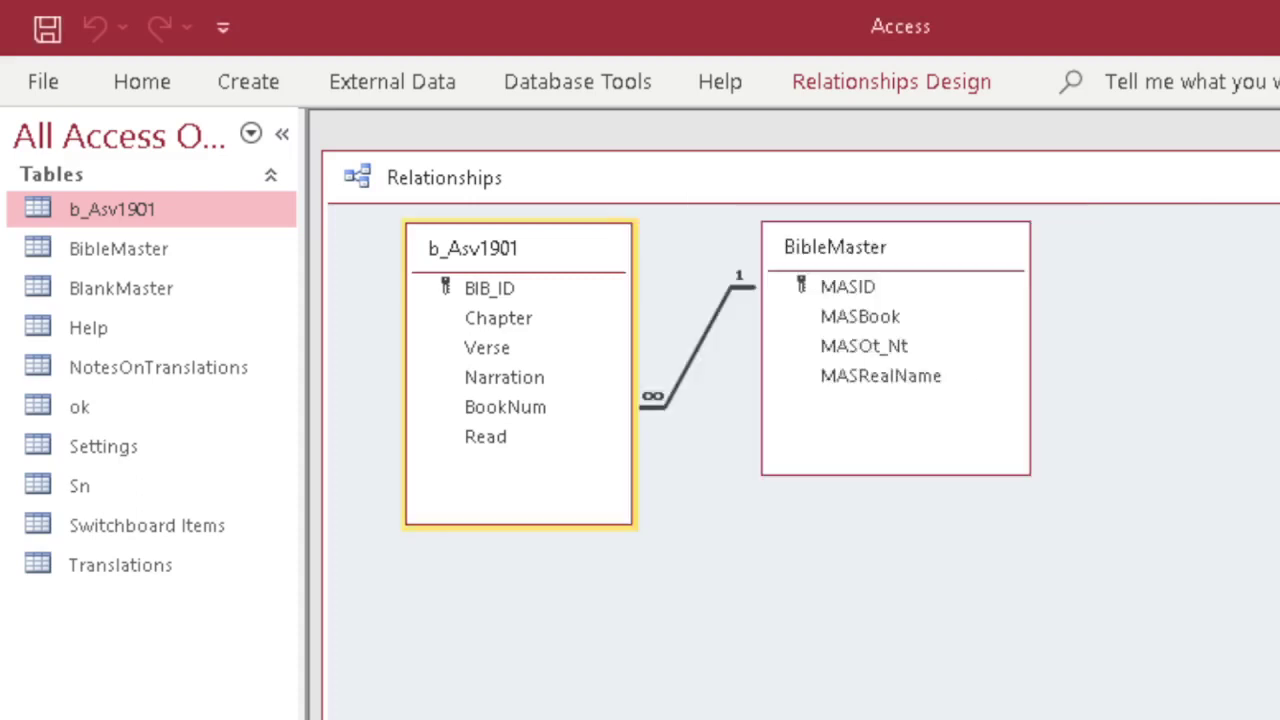
# Reposition the Relationships window, close it and save its layout changes.
pyautogui.moveTo(1270, 178); pyautogui.dragTo(1132, 180)
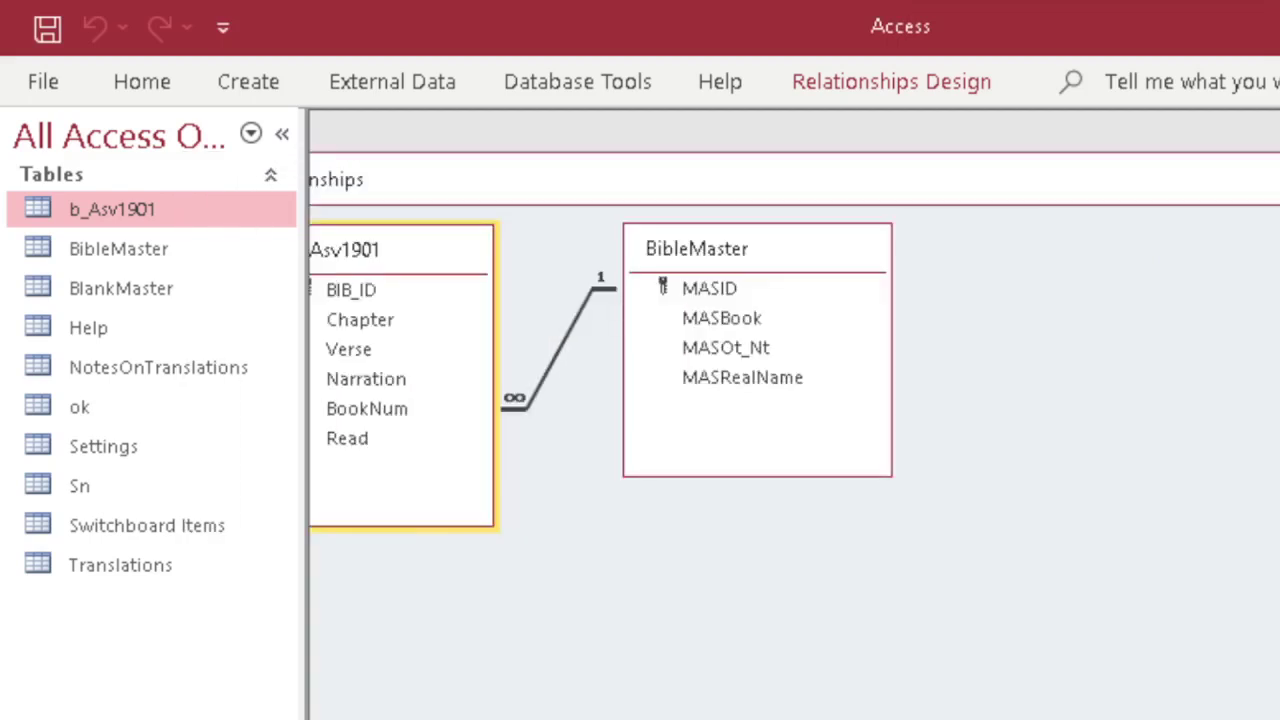
pyautogui.moveTo(845, 170); pyautogui.dragTo(1127, 158)
pyautogui.hotkey('ctrl', 'w')
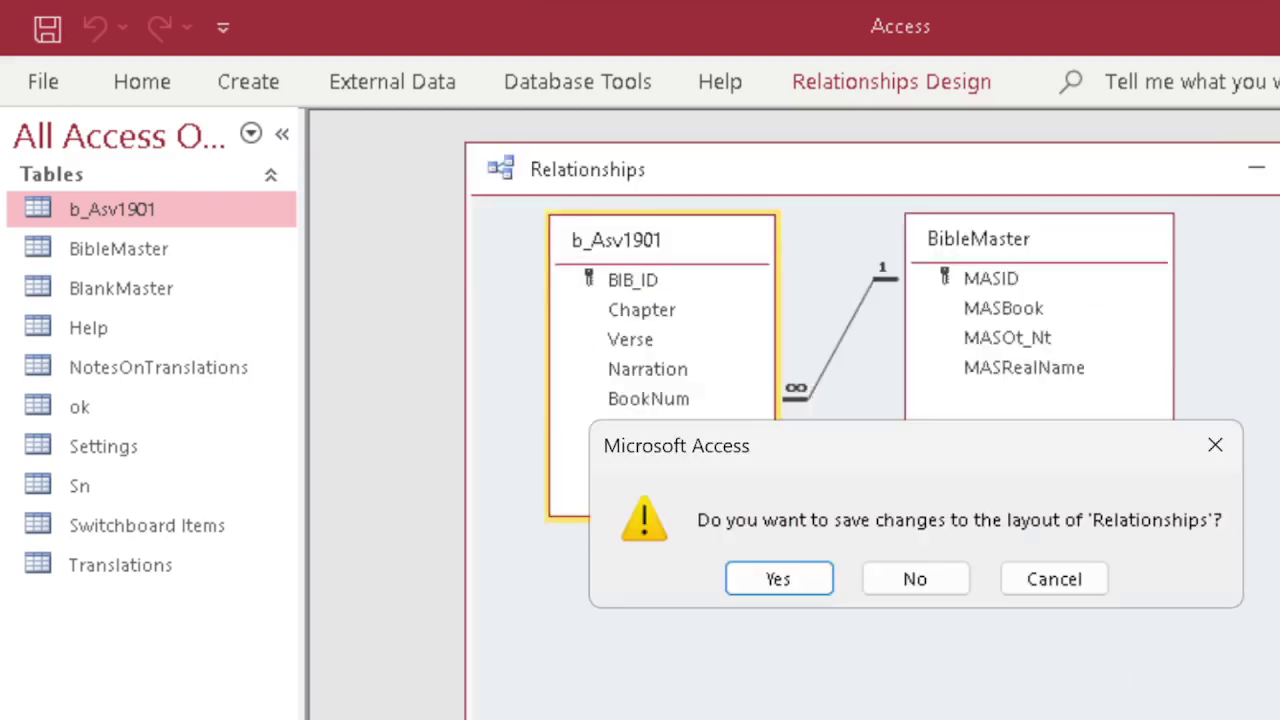
pyautogui.click(801, 576)
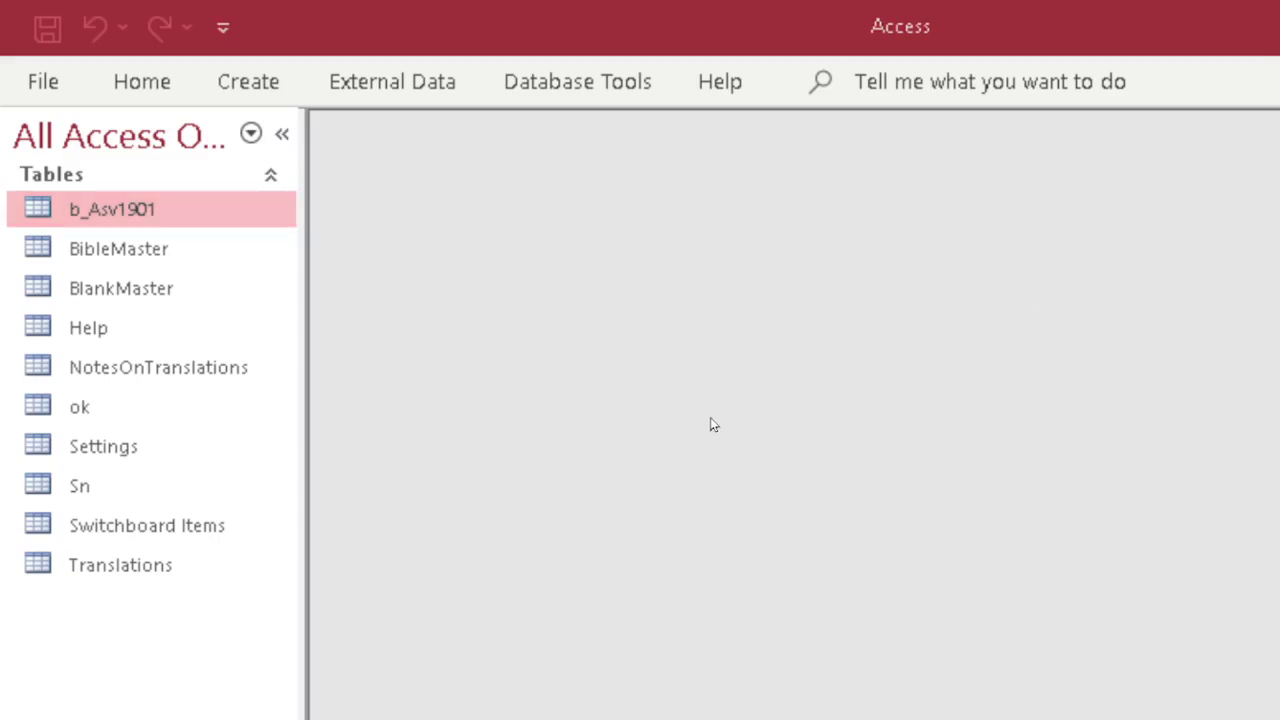
# Switch to the Schoology assignment in the browser, read the required object names and descriptions at a larger zoom, and return to Access.
pyautogui.hotkey('alt', 'Tab')
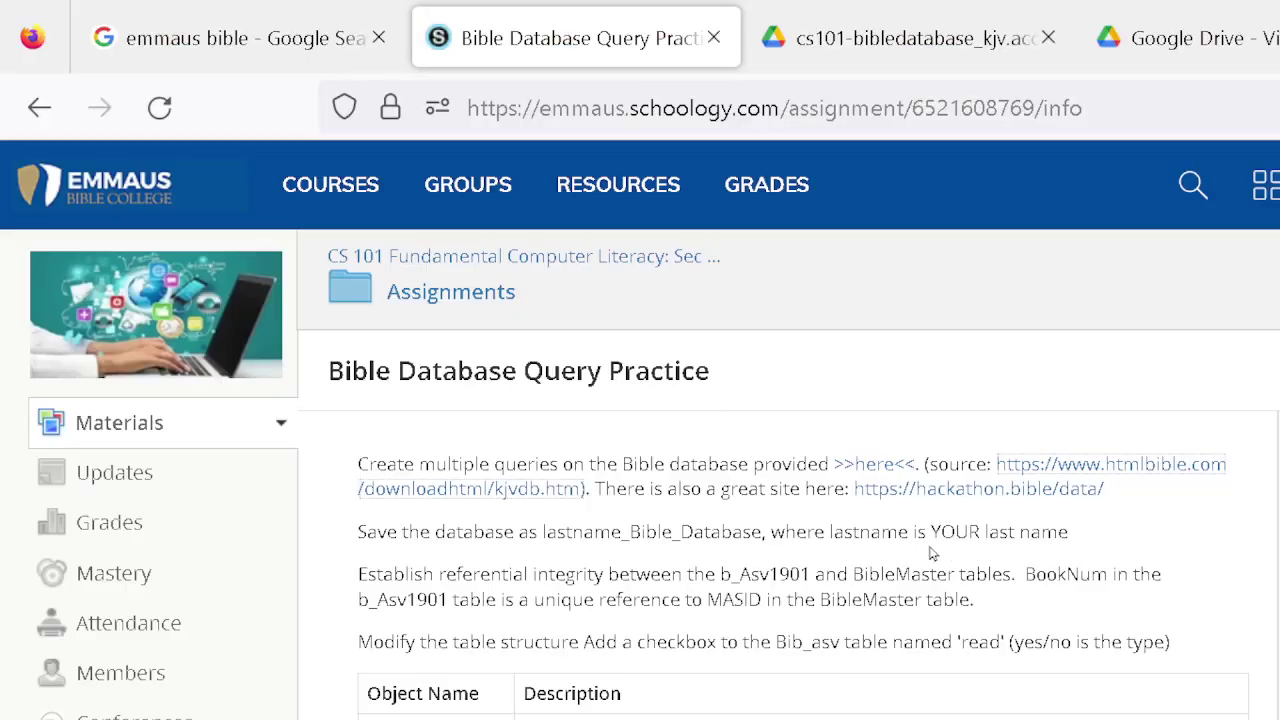
pyautogui.scroll(-3, 948, 543)
pyautogui.scroll(-5, 955, 590)
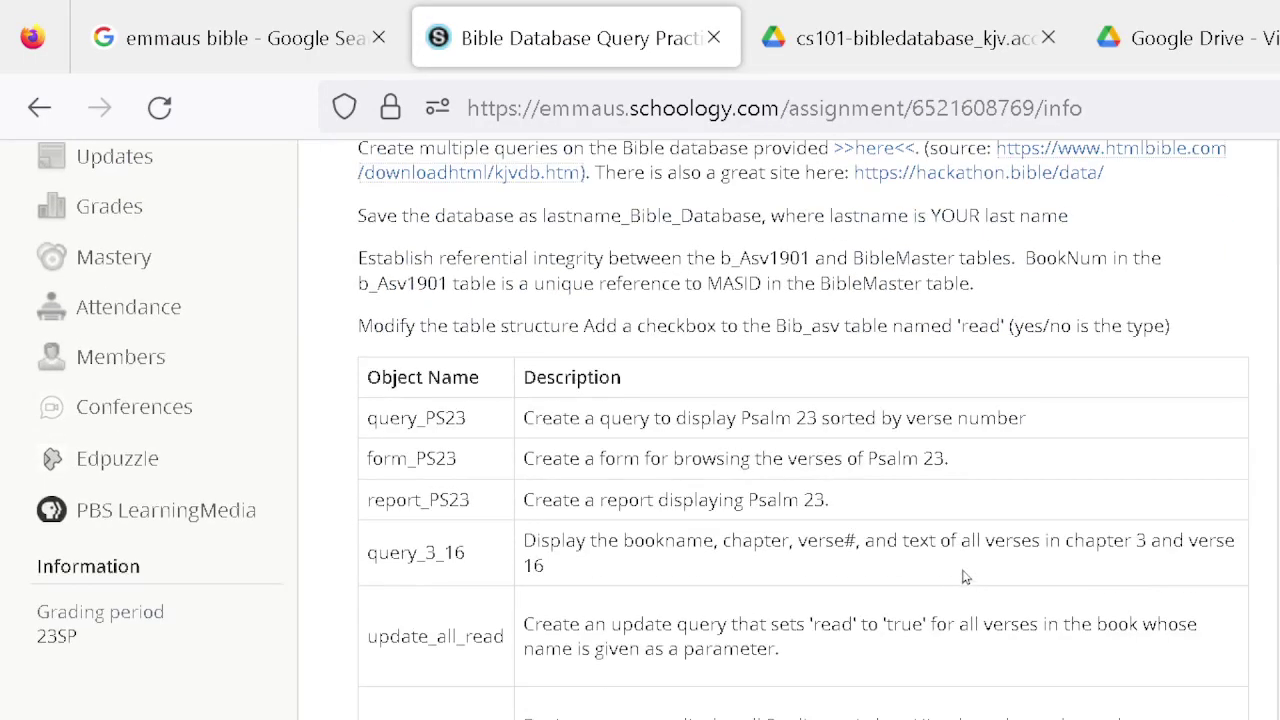
pyautogui.scroll(-2, 962, 570)
pyautogui.keyDown('ctrl'); pyautogui.scroll(1, 956, 548); pyautogui.keyUp('ctrl')
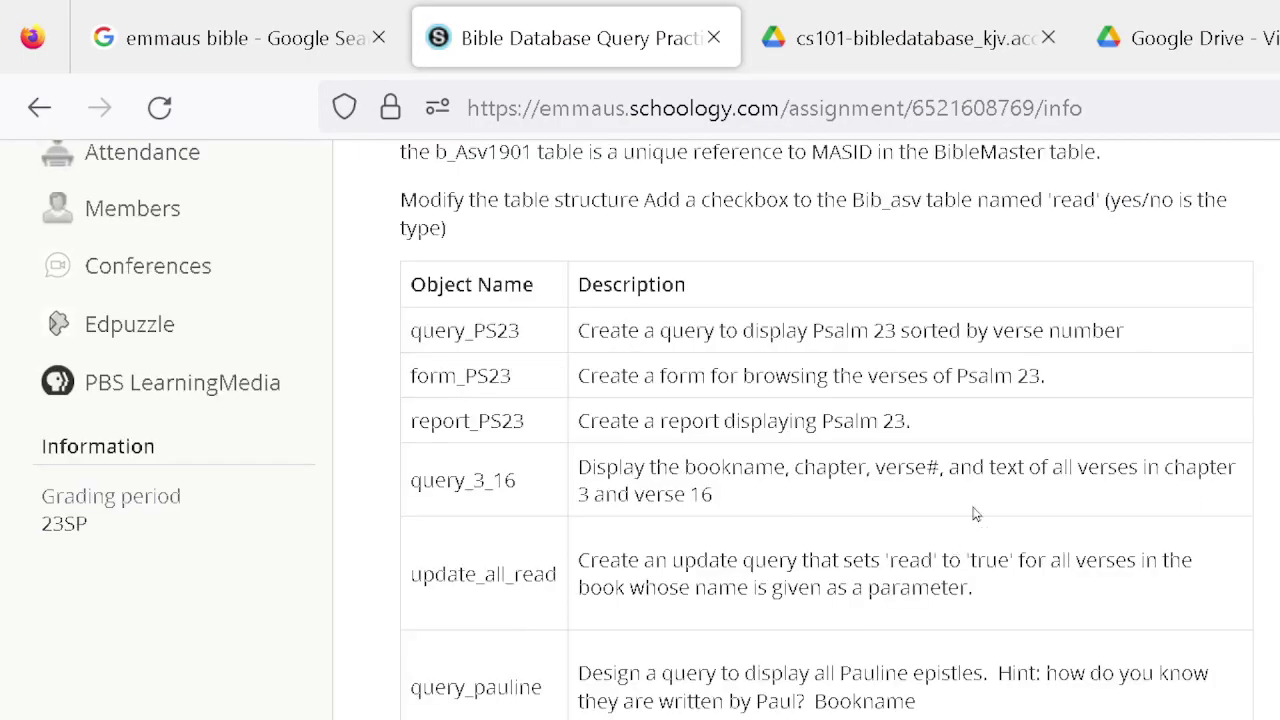
pyautogui.scroll(1, 1036, 455)
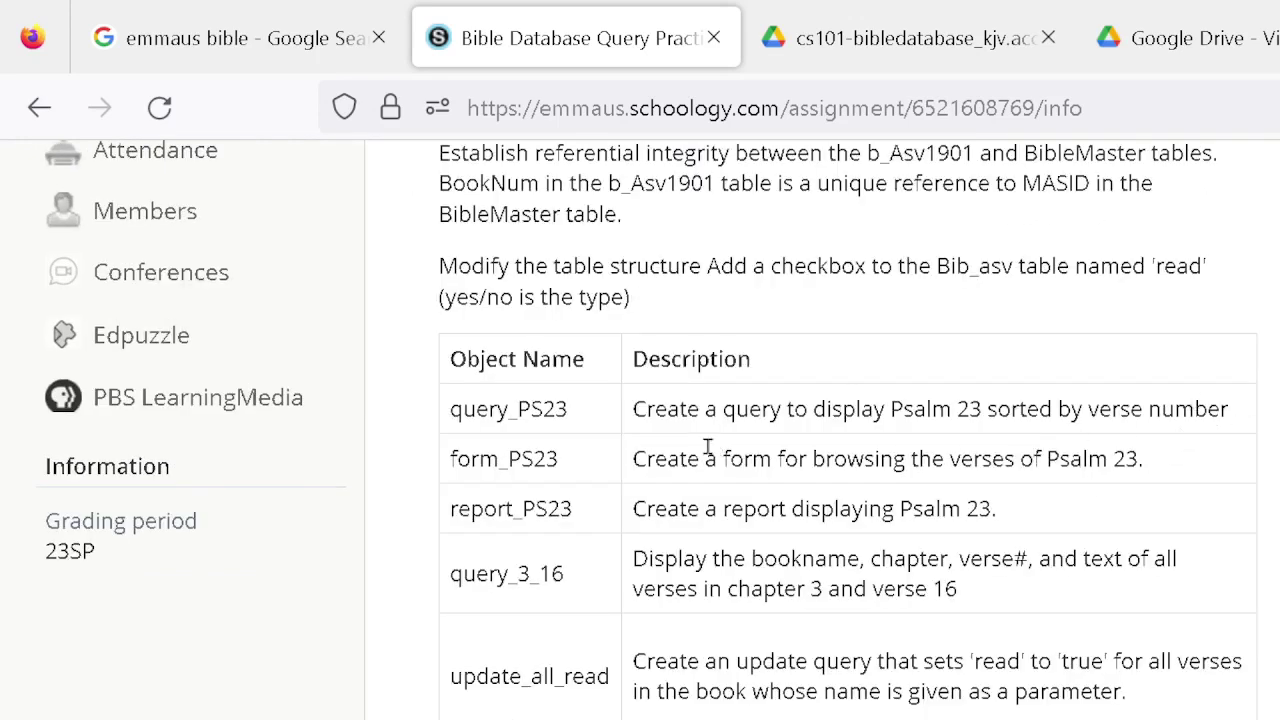
pyautogui.hotkey('alt', 'Tab')
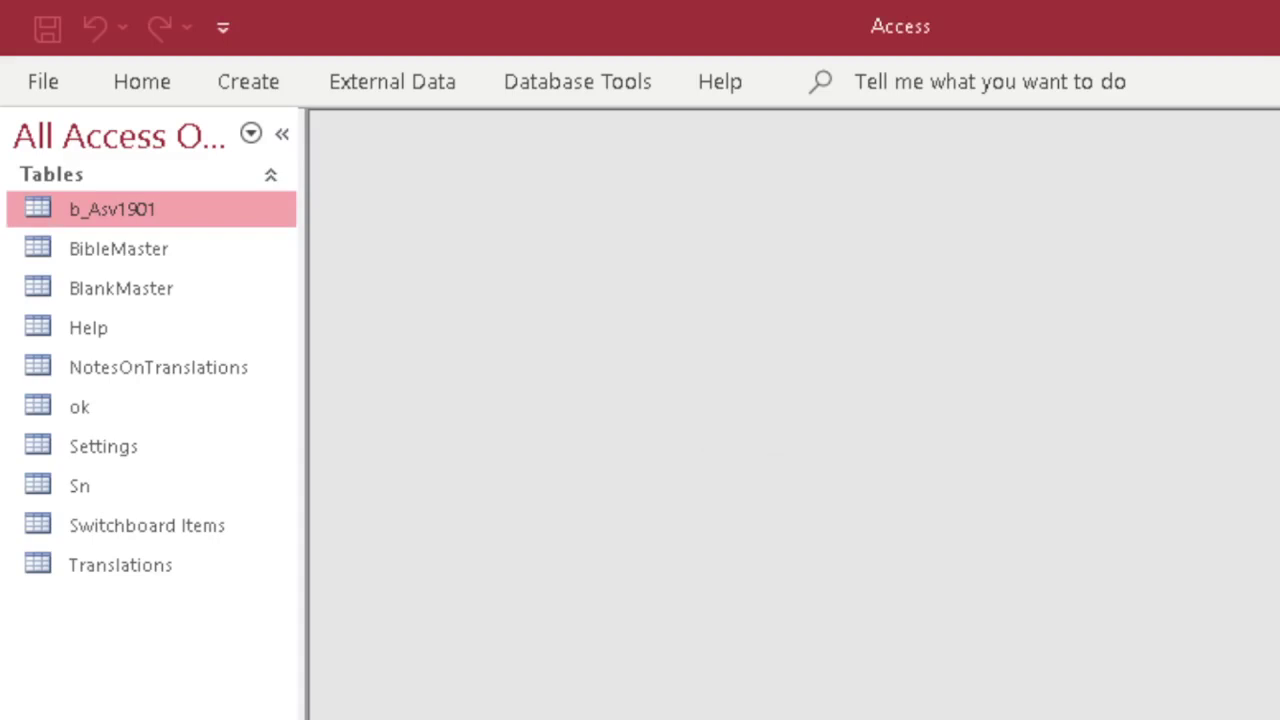
# Widen the list of database objects slightly and start a new query in design view.
pyautogui.moveTo(299, 347); pyautogui.dragTo(338, 347)
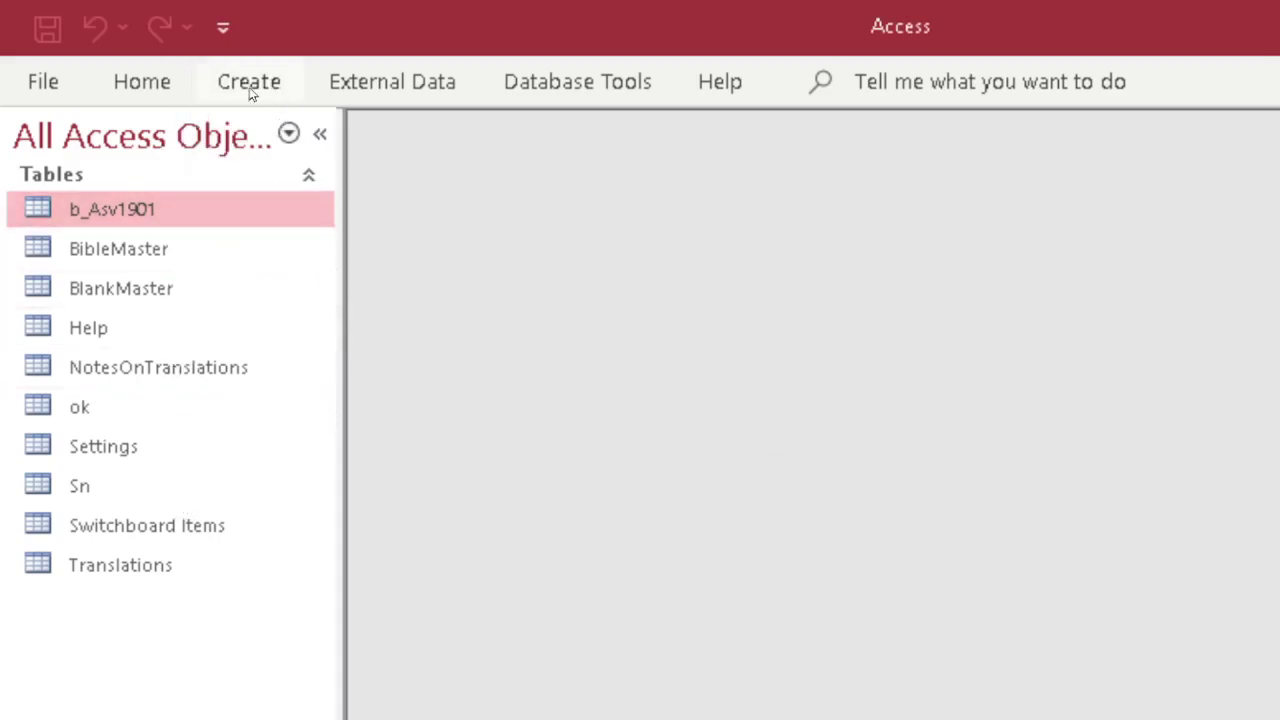
pyautogui.click(143, 85)
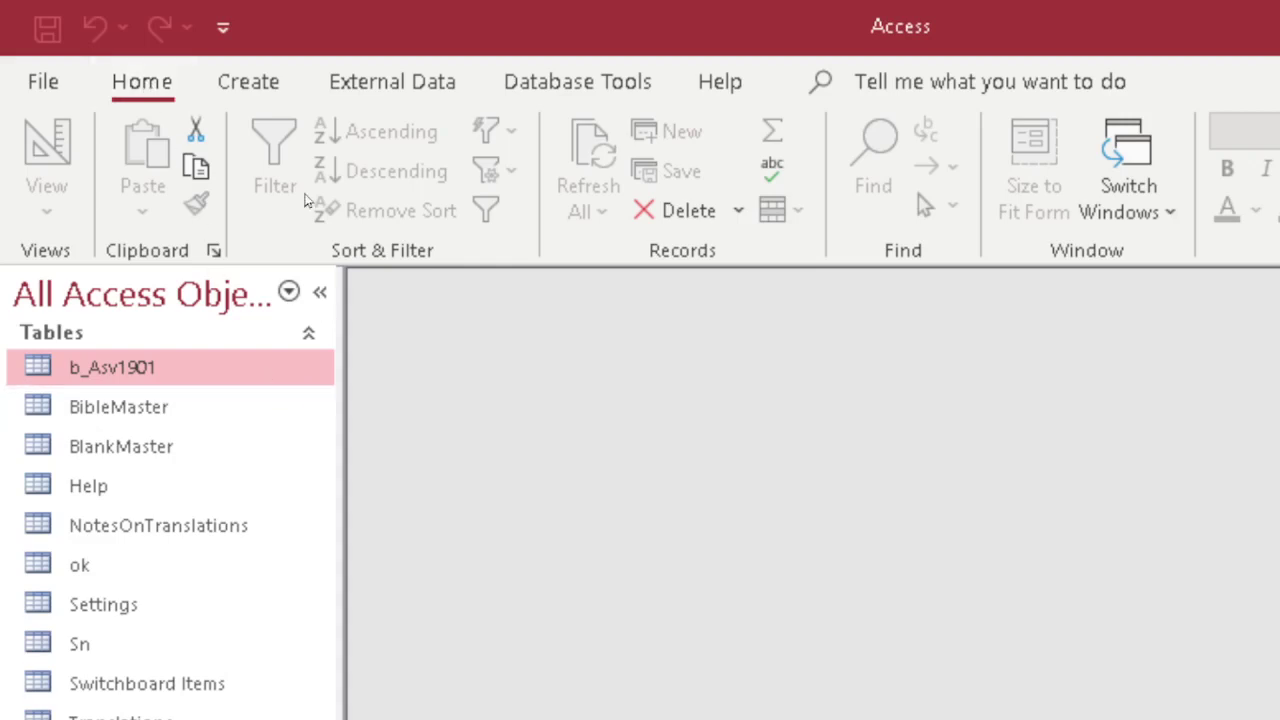
pyautogui.click(270, 82)
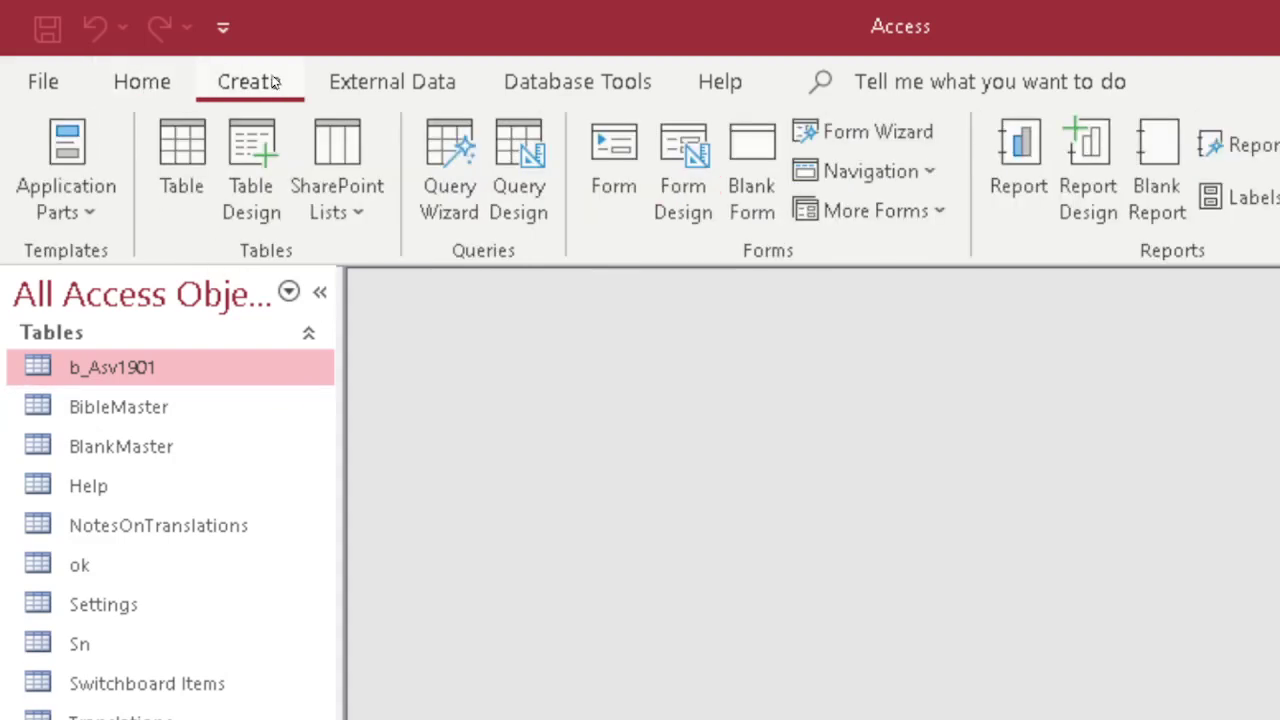
pyautogui.click(533, 150)
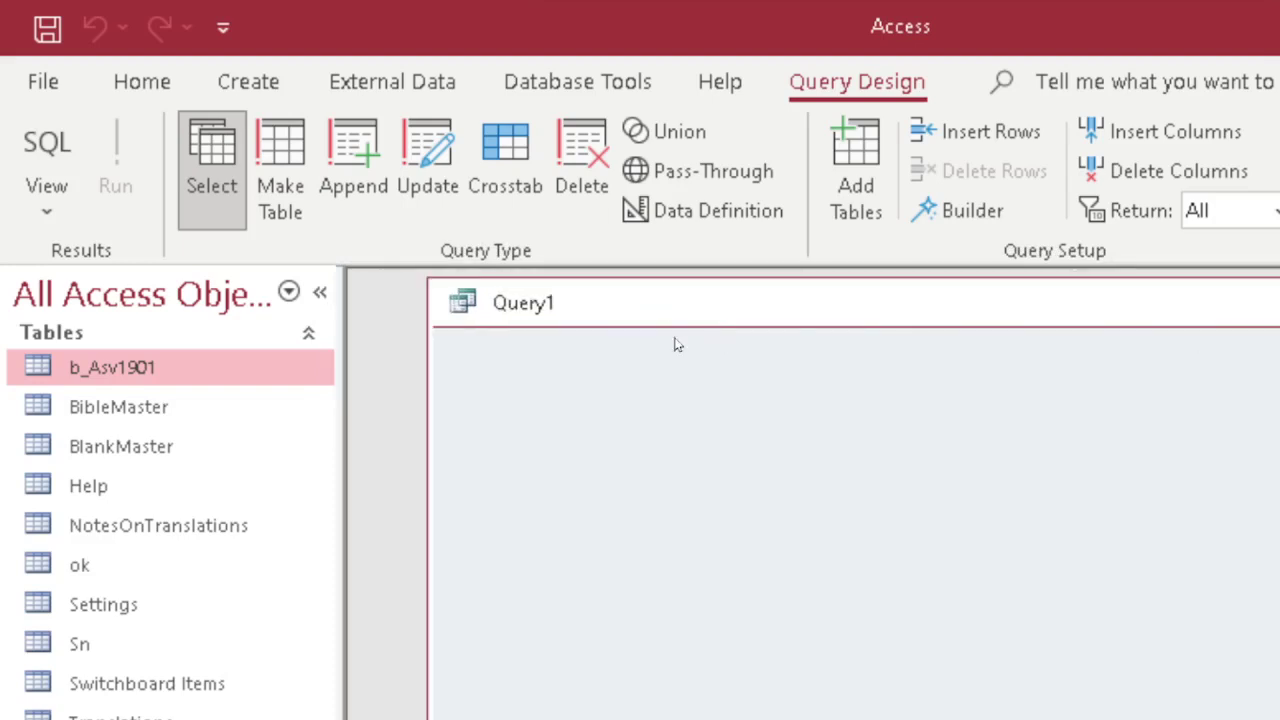
# Move and enlarge the new query's window, and adjust the divider between its table area and design grid.
pyautogui.moveTo(427, 407); pyautogui.dragTo(951, 430)
pyautogui.moveTo(1208, 314); pyautogui.dragTo(651, 312)
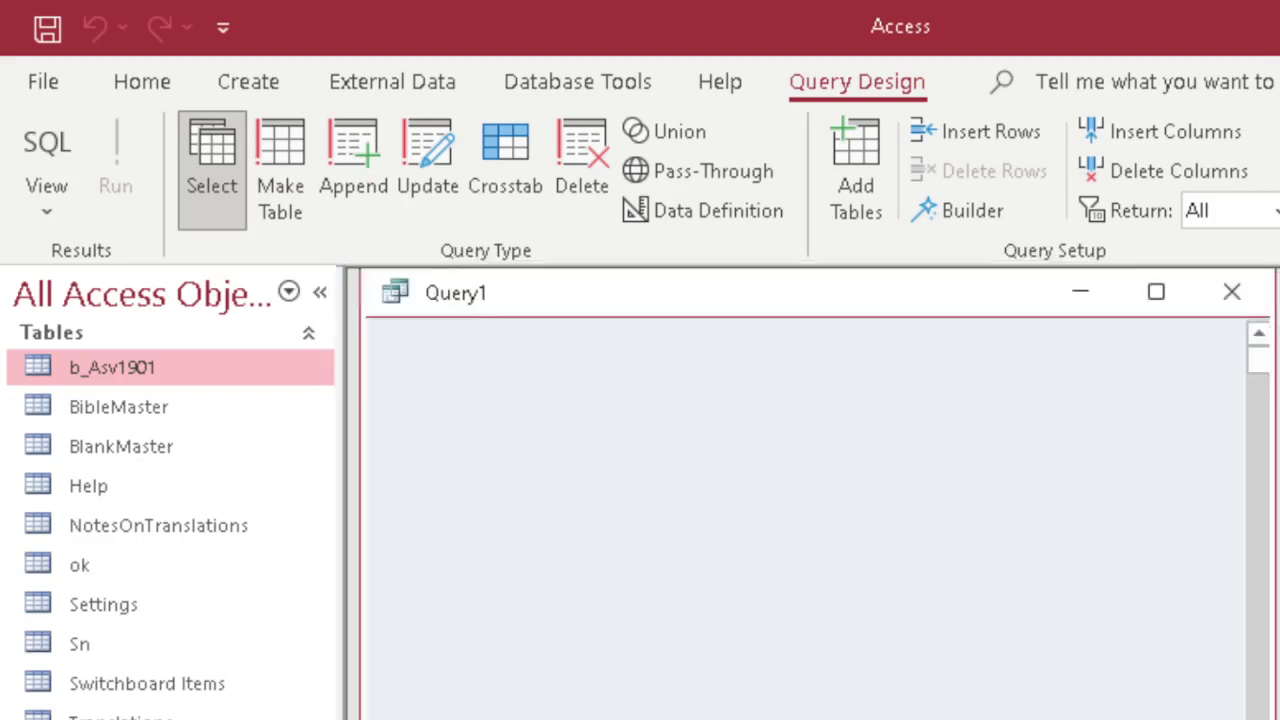
pyautogui.moveTo(1276, 716); pyautogui.dragTo(1279, 719)
pyautogui.moveTo(999, 719); pyautogui.dragTo(999, 556)
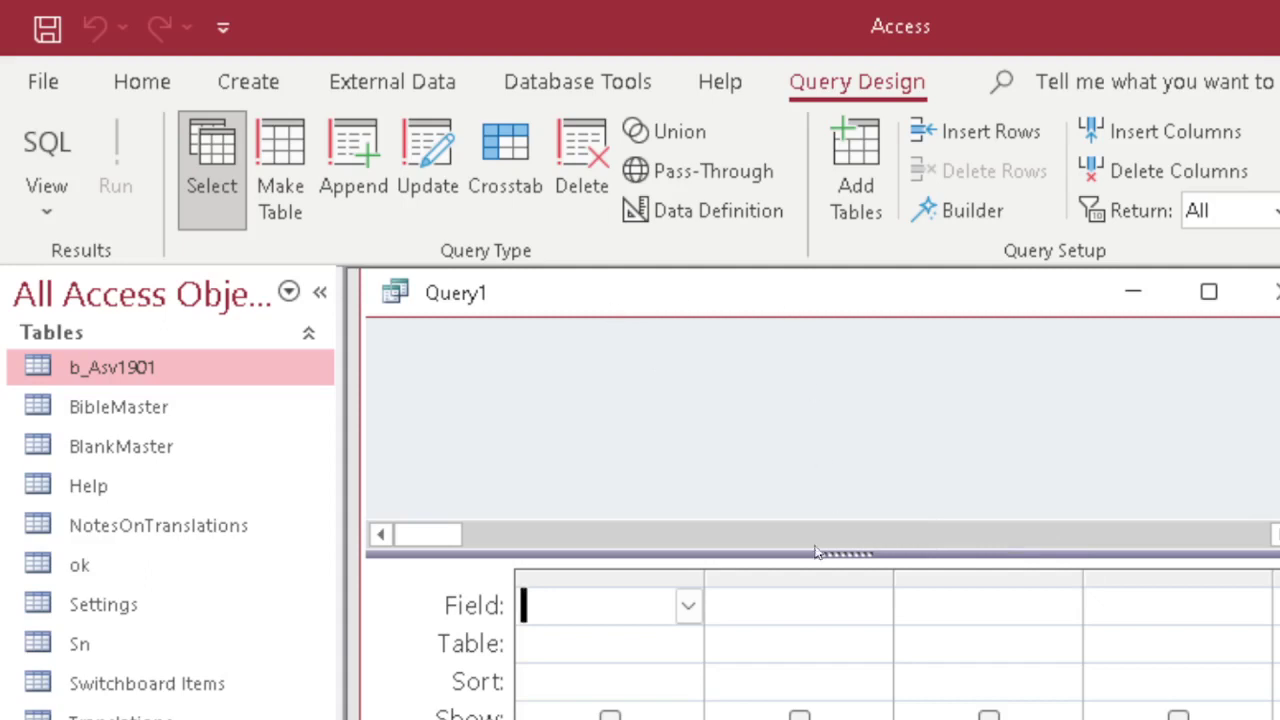
pyautogui.moveTo(818, 556); pyautogui.dragTo(811, 600)
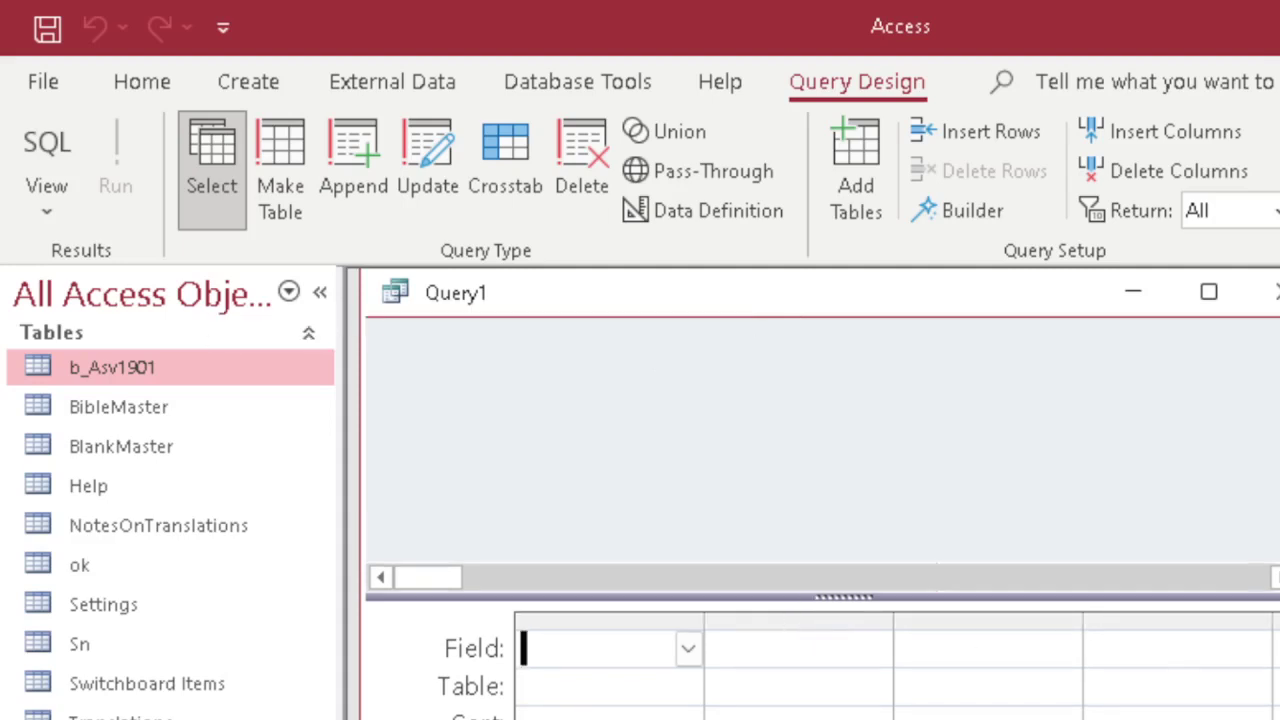
# Add b_Asv1901 and BibleMaster to the query, place them side by side, and lengthen the b_Asv1901 field list to reveal Read.
pyautogui.doubleClick(1279, 600)
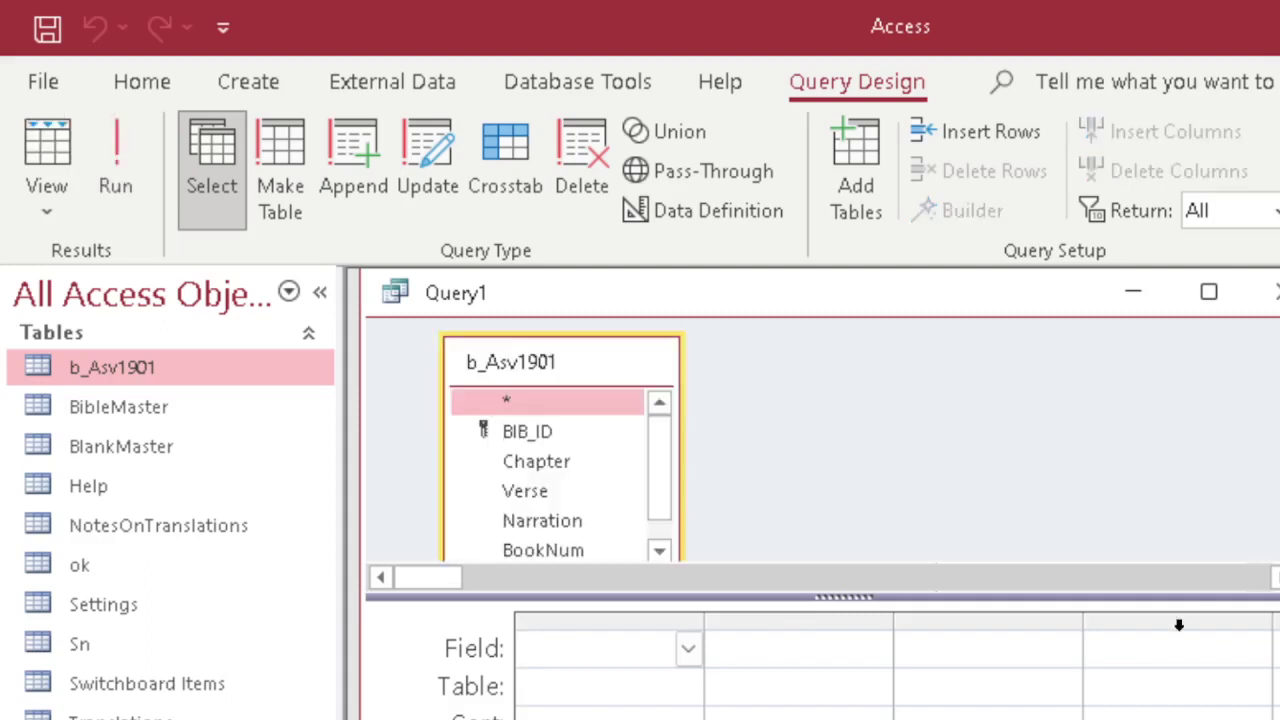
pyautogui.moveTo(1049, 598); pyautogui.dragTo(1051, 637)
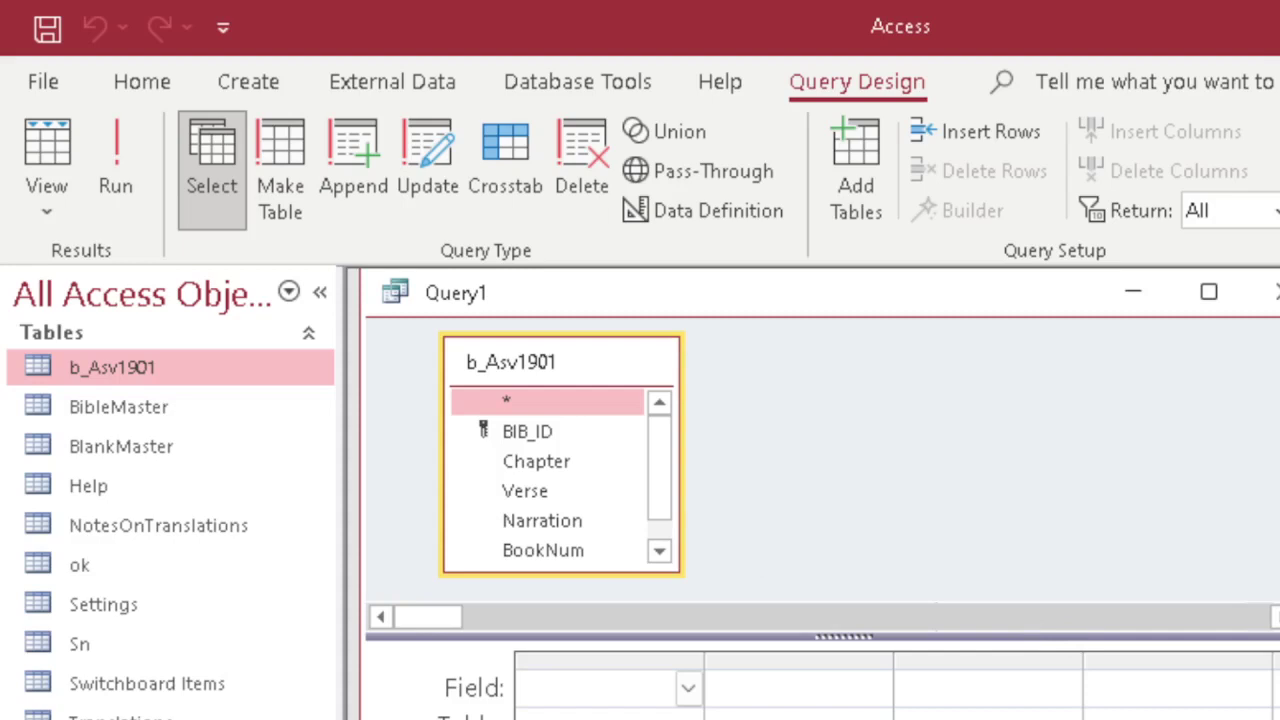
pyautogui.moveTo(886, 371); pyautogui.dragTo(916, 369)
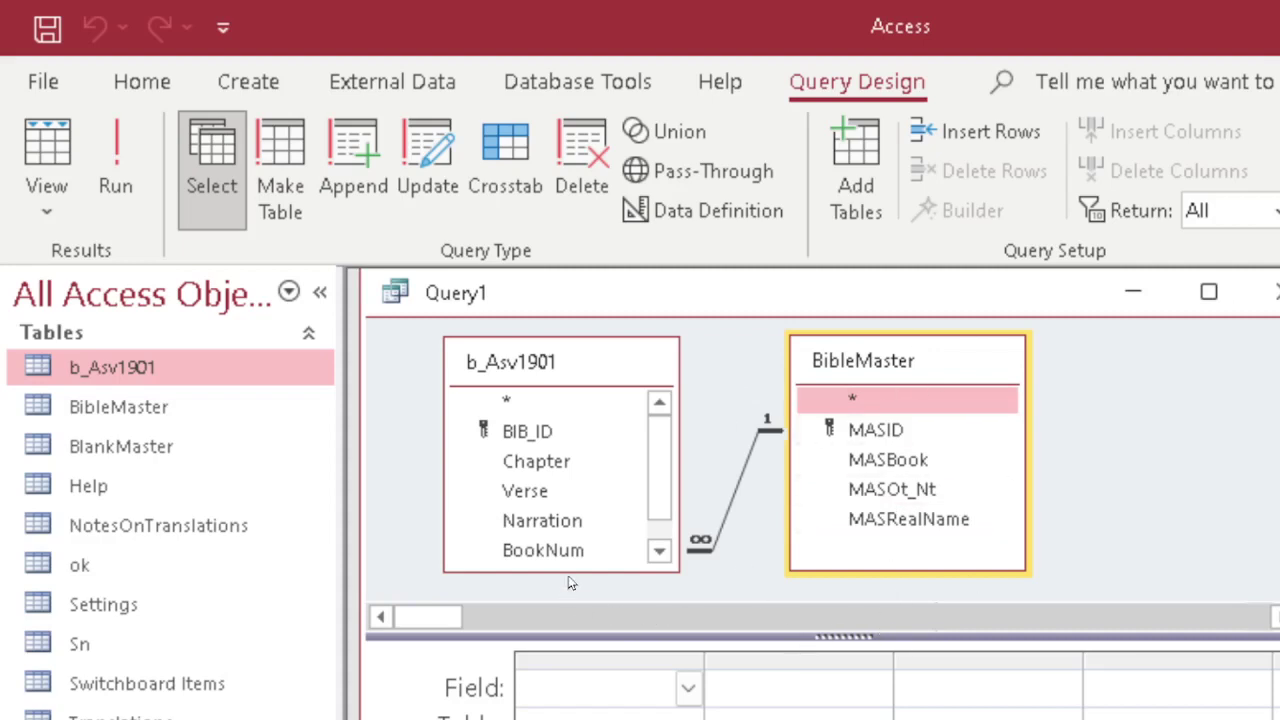
pyautogui.moveTo(566, 571); pyautogui.dragTo(573, 598)
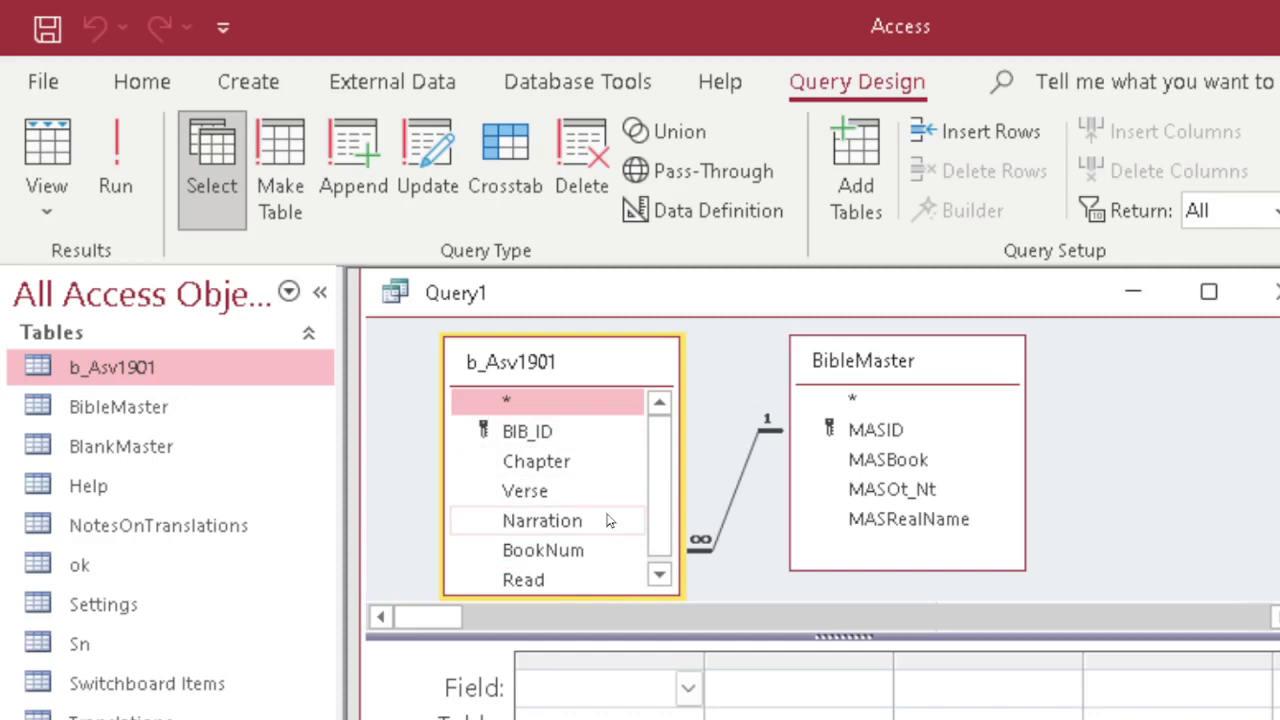
# Check the query_PS23 requirement in the assignment, and add MASRealName, Chapter, Verse and Narration to the query grid.
pyautogui.hotkey('alt', 'Tab')
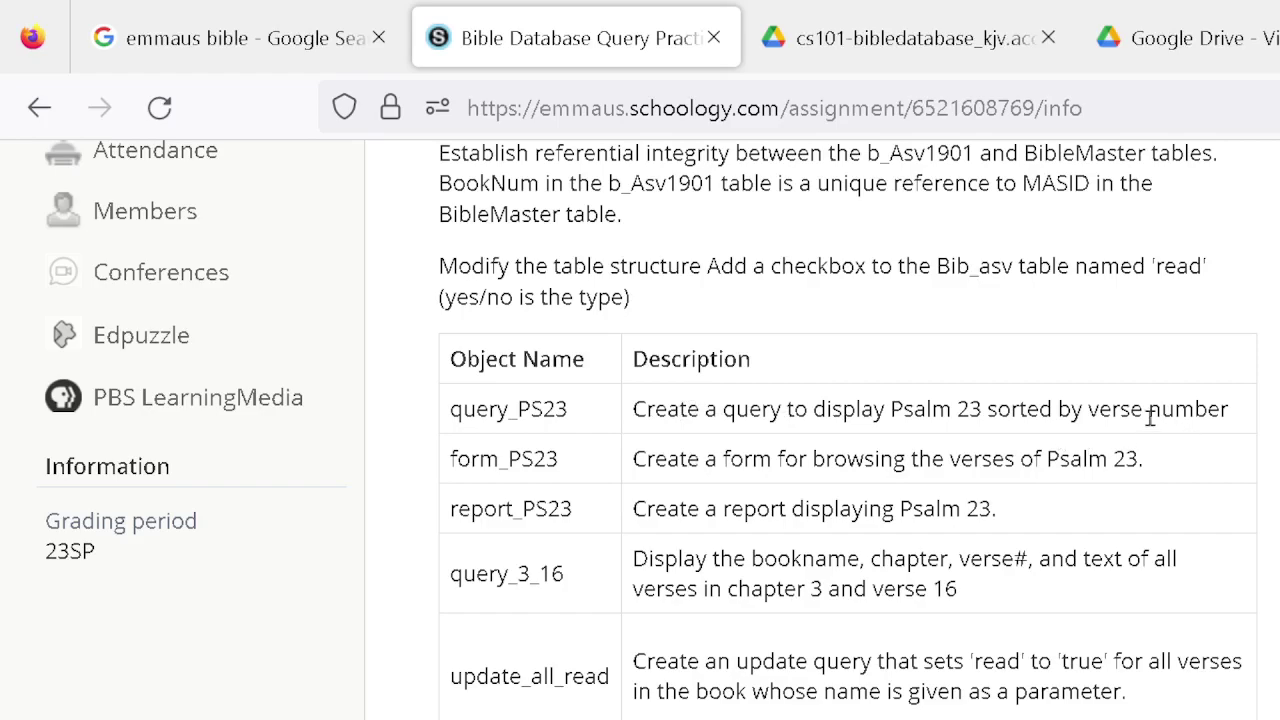
pyautogui.hotkey('alt', 'Tab')
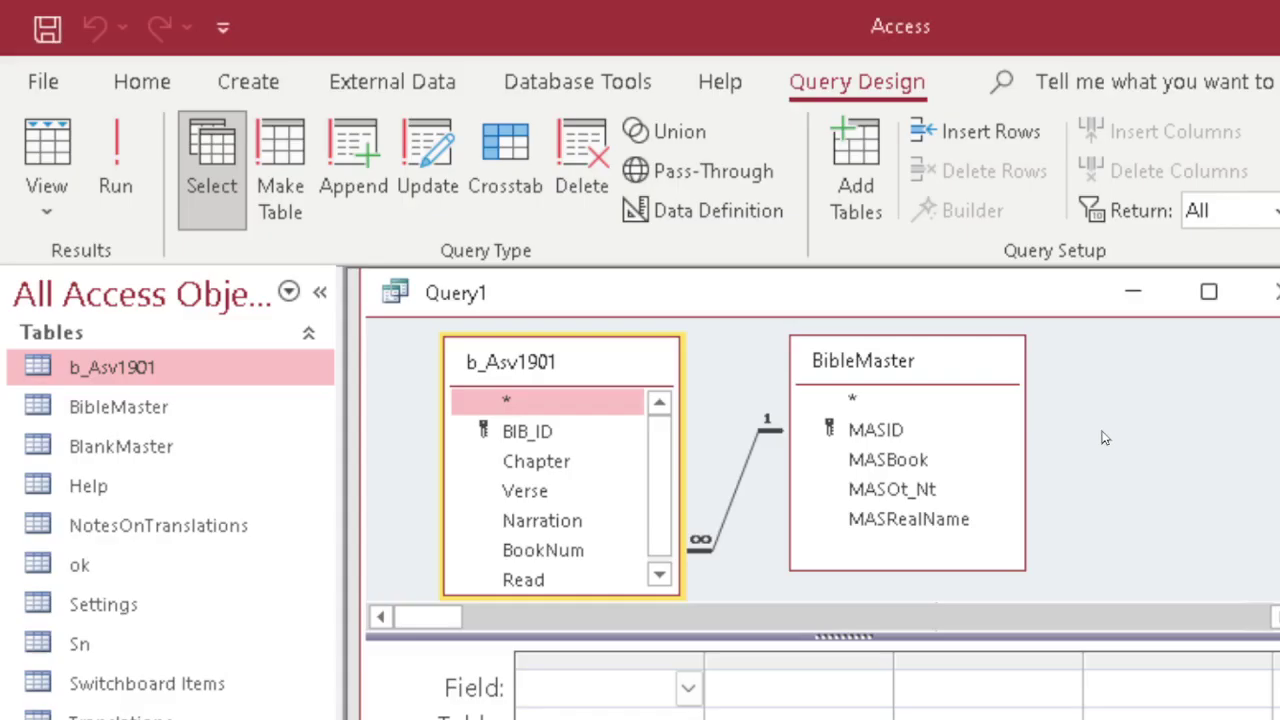
pyautogui.doubleClick(905, 523)
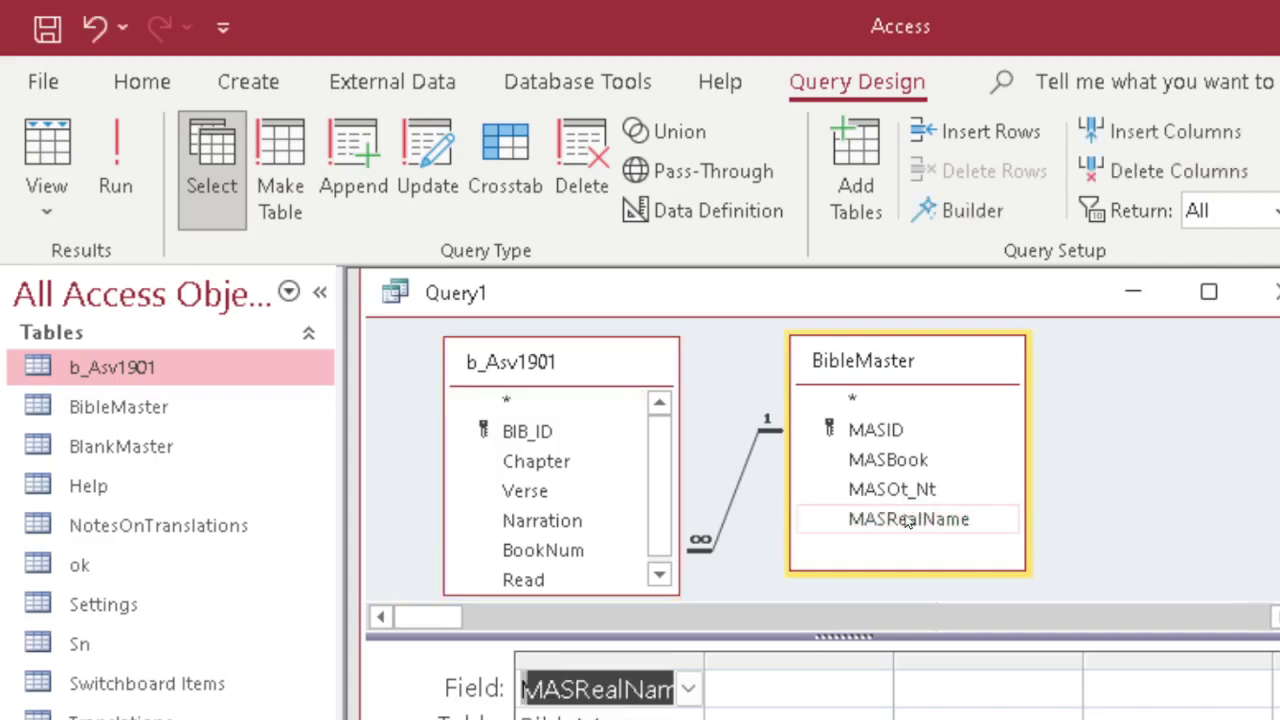
pyautogui.doubleClick(553, 465)
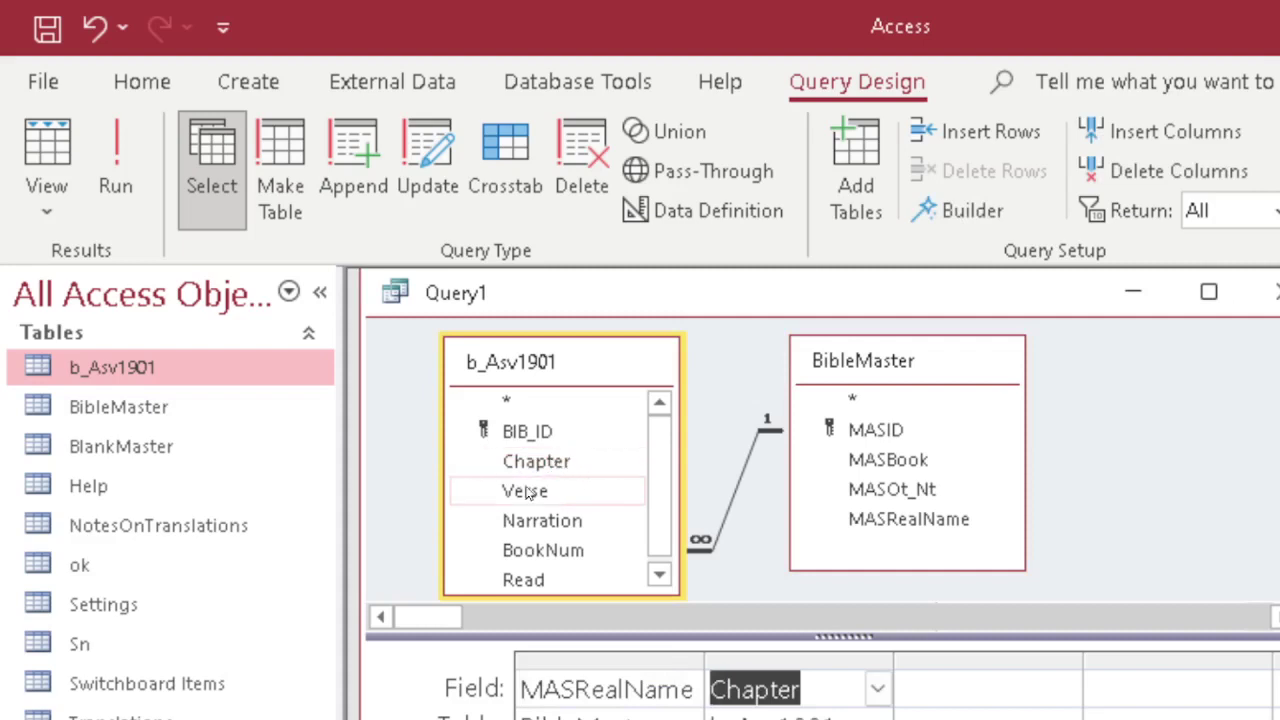
pyautogui.doubleClick(525, 493)
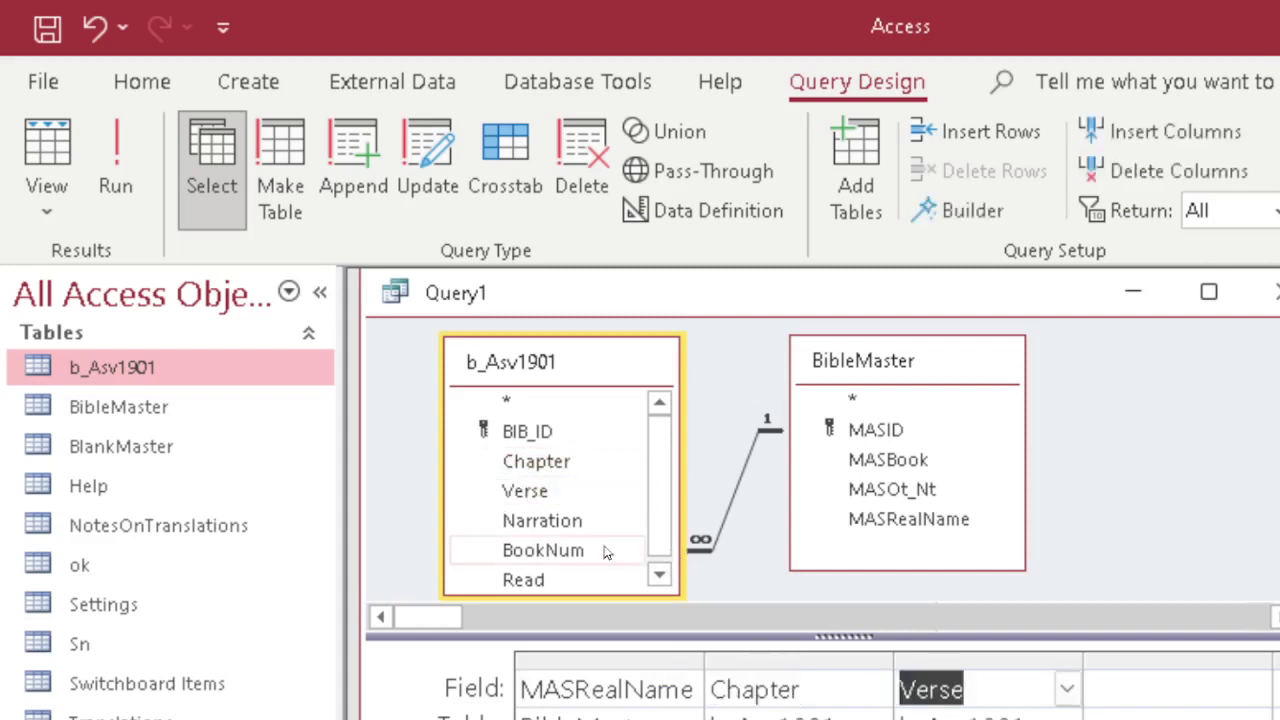
pyautogui.click(553, 526)
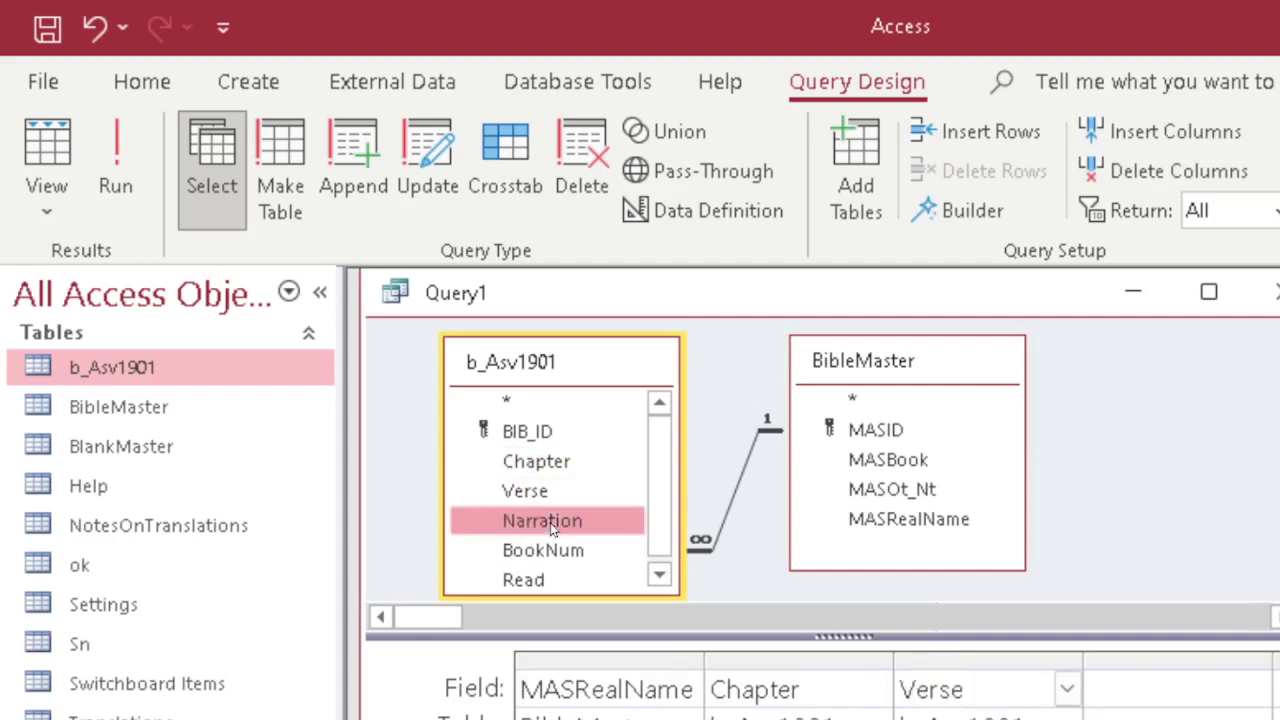
pyautogui.doubleClick(551, 528)
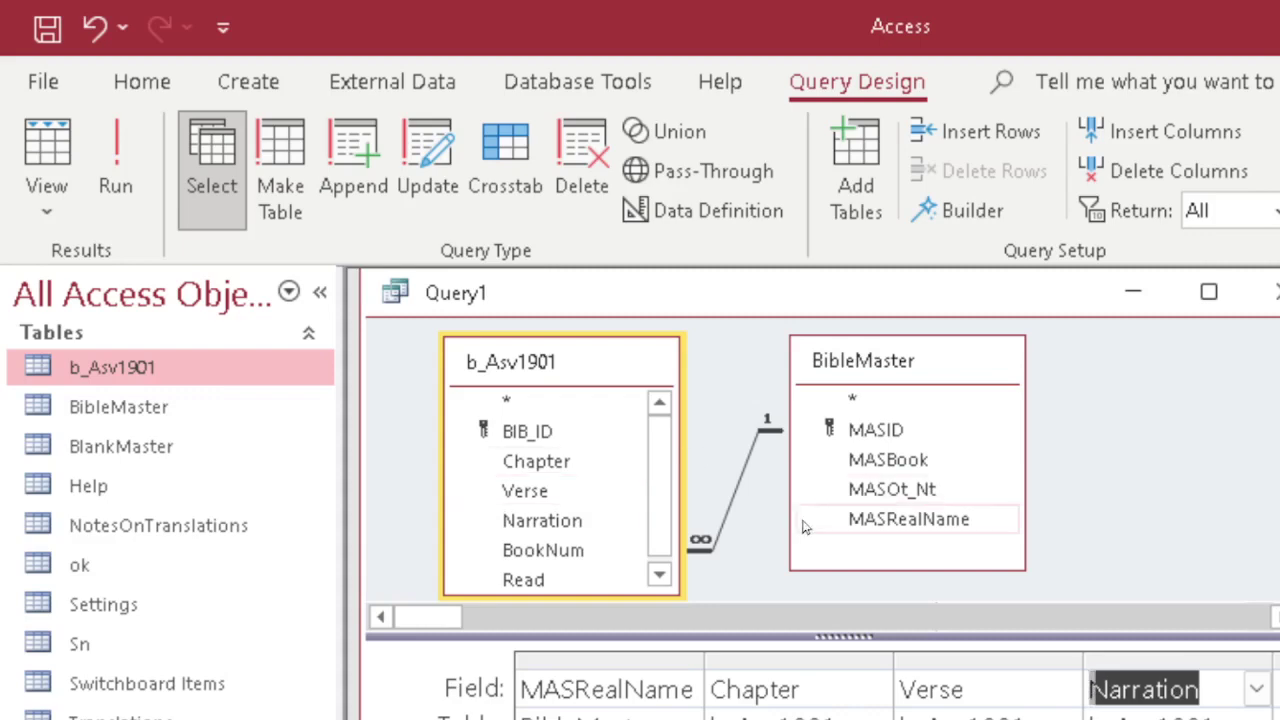
# Display the query's results, narrow the MASRealName column and increase the row height to fit two lines of Narration text.
pyautogui.click(50, 145)
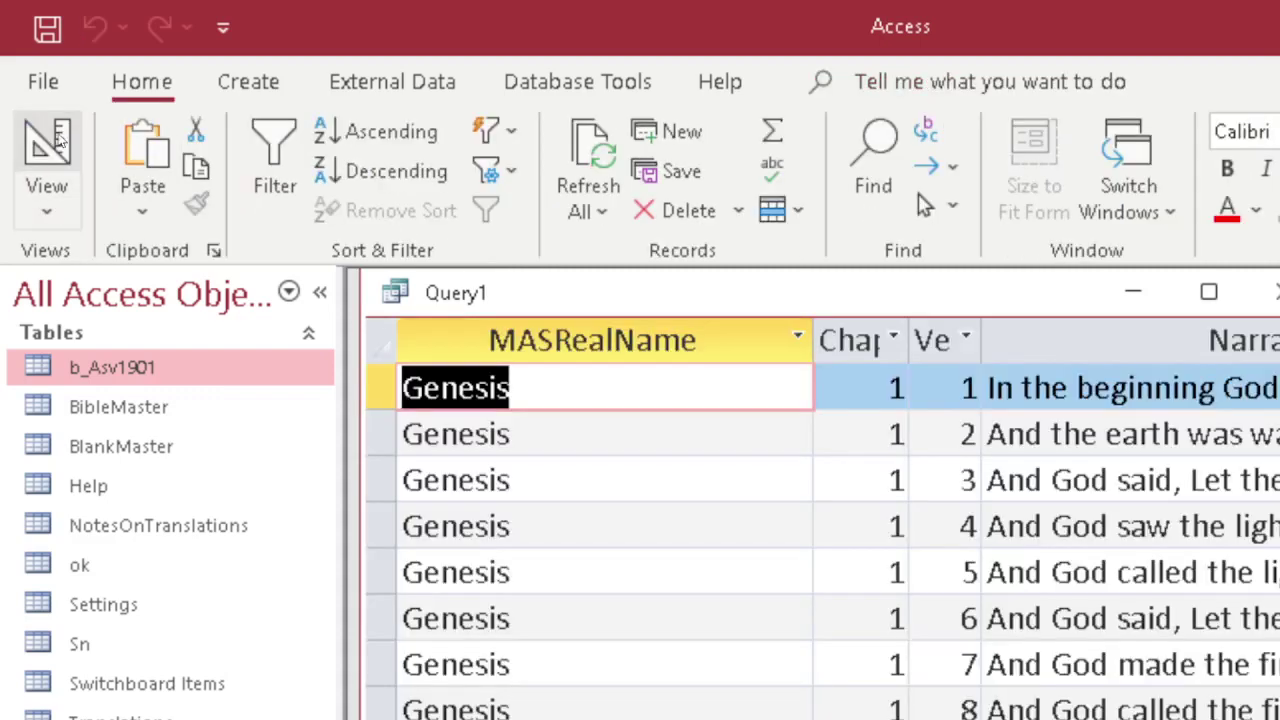
pyautogui.moveTo(817, 341); pyautogui.dragTo(533, 340)
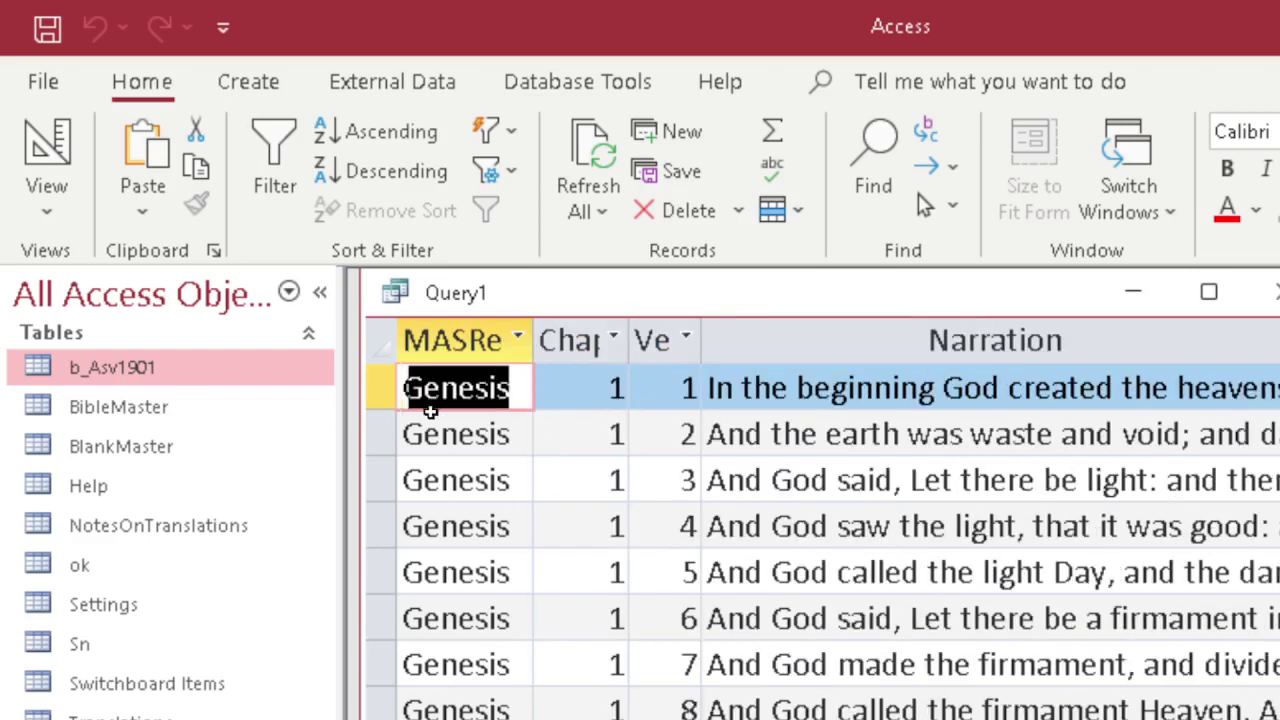
pyautogui.moveTo(382, 412); pyautogui.dragTo(371, 464)
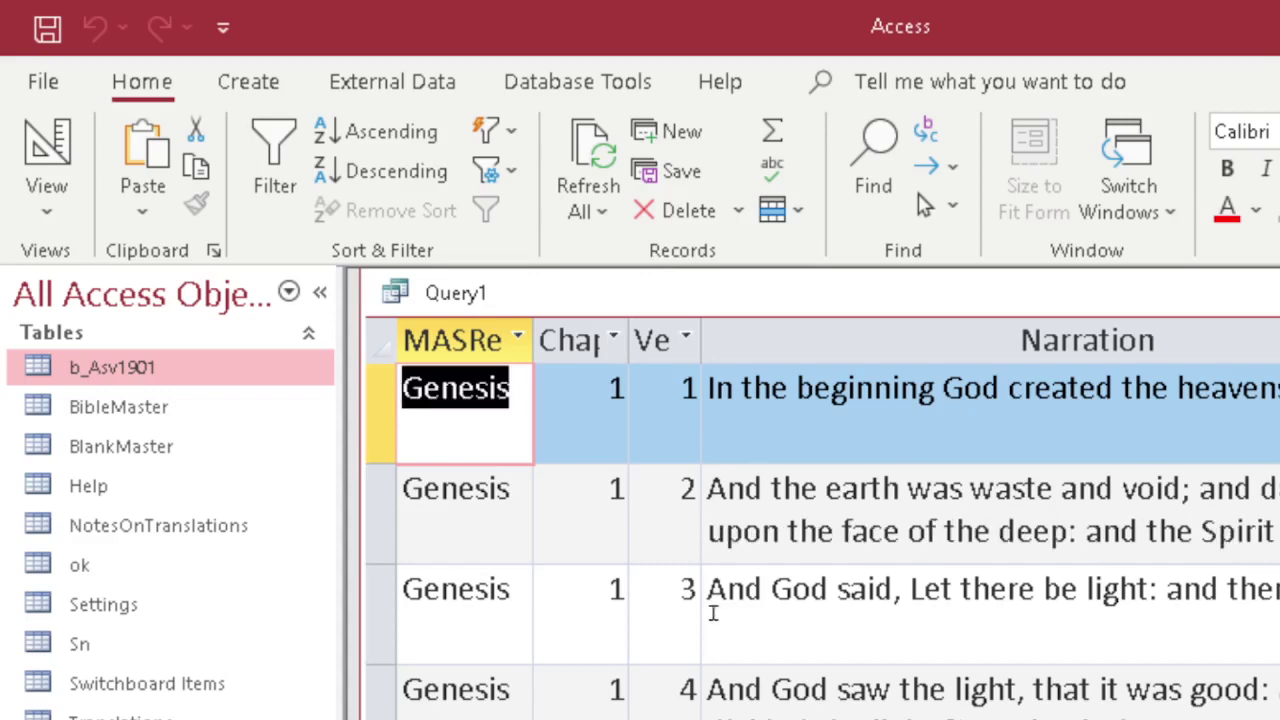
# Increase the datasheet's row height, restrict the query to Psalms chapter 23 sorted ascending by Verse, and display the results.
pyautogui.moveTo(380, 563); pyautogui.dragTo(383, 605)
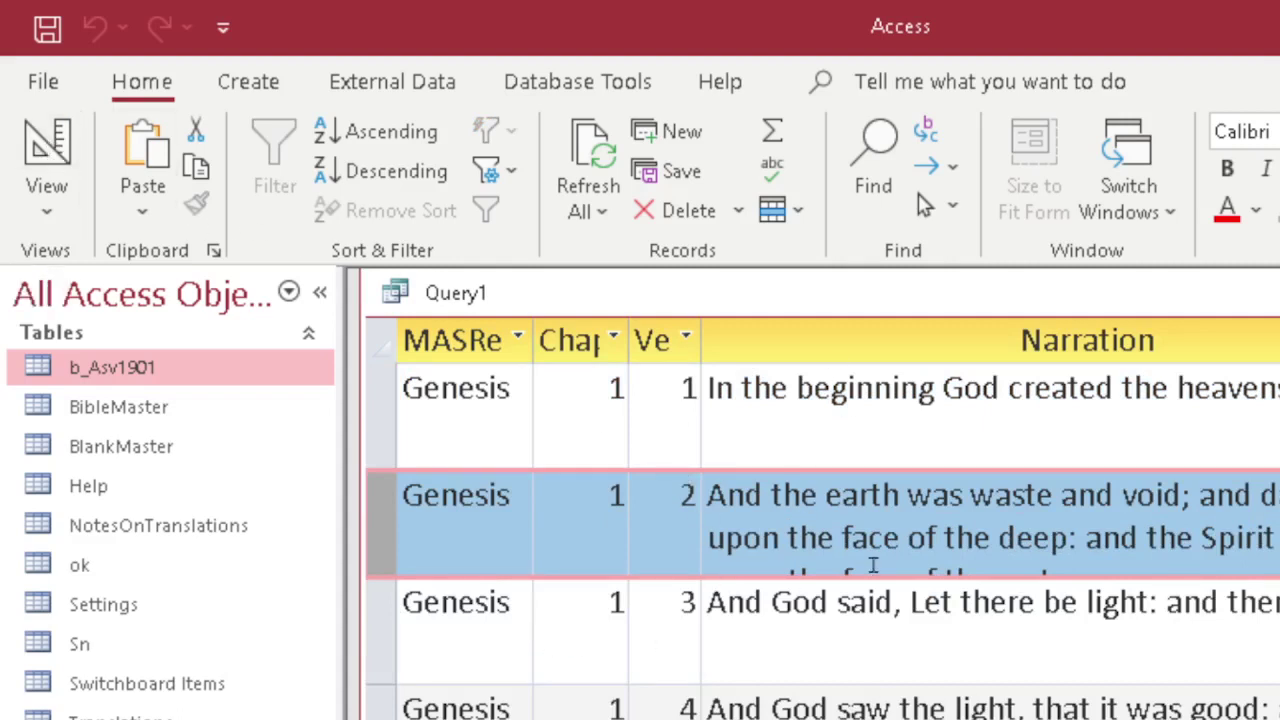
pyautogui.click(46, 148)
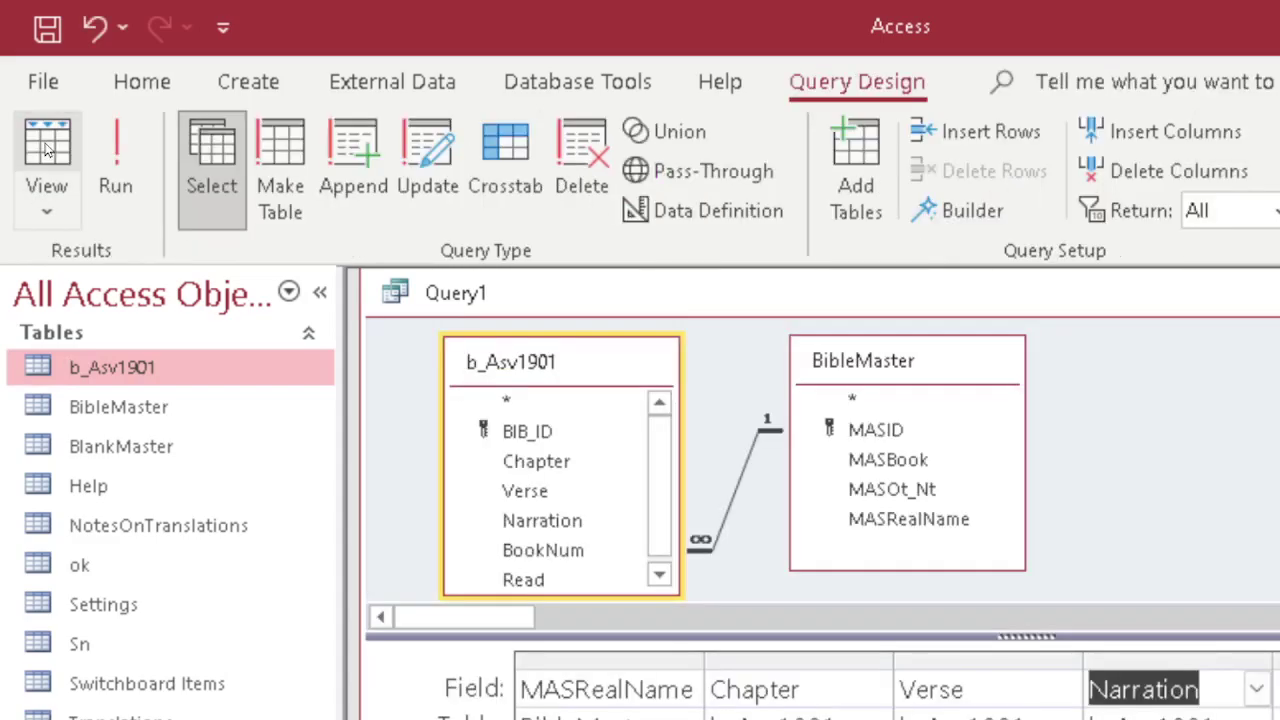
pyautogui.hotkey('alt', 'Tab')
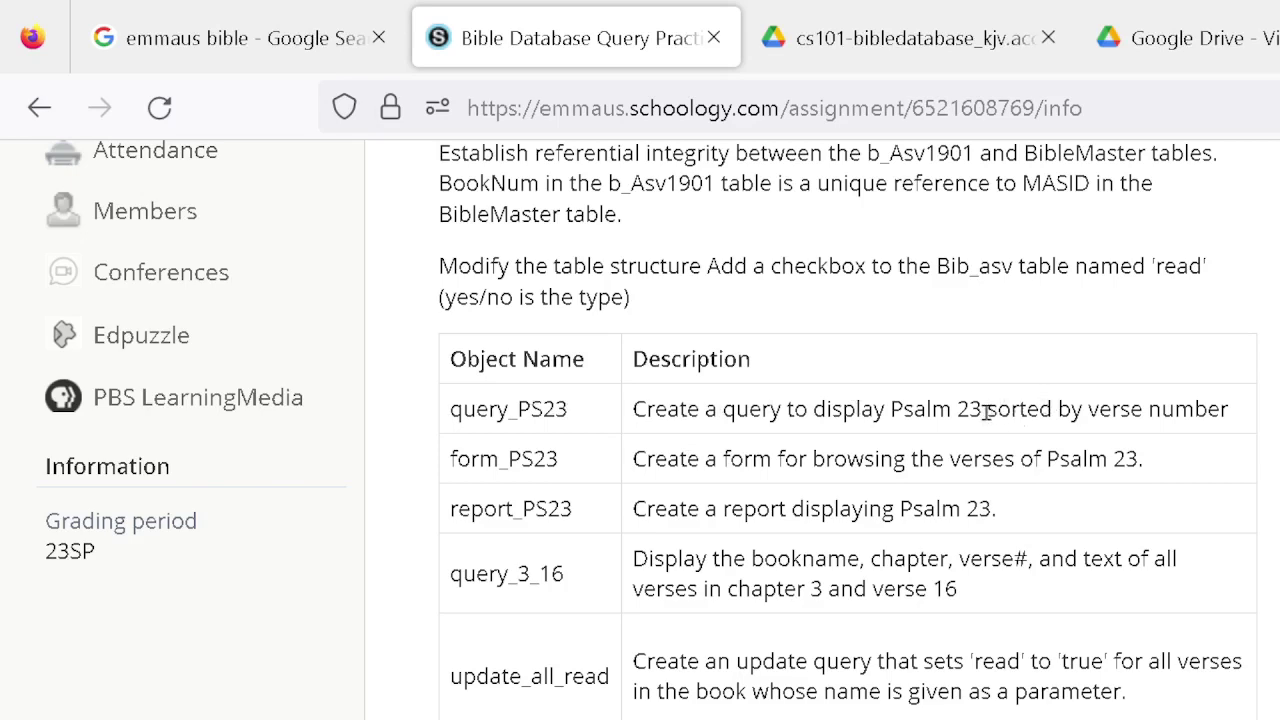
pyautogui.hotkey('alt', 'Tab')
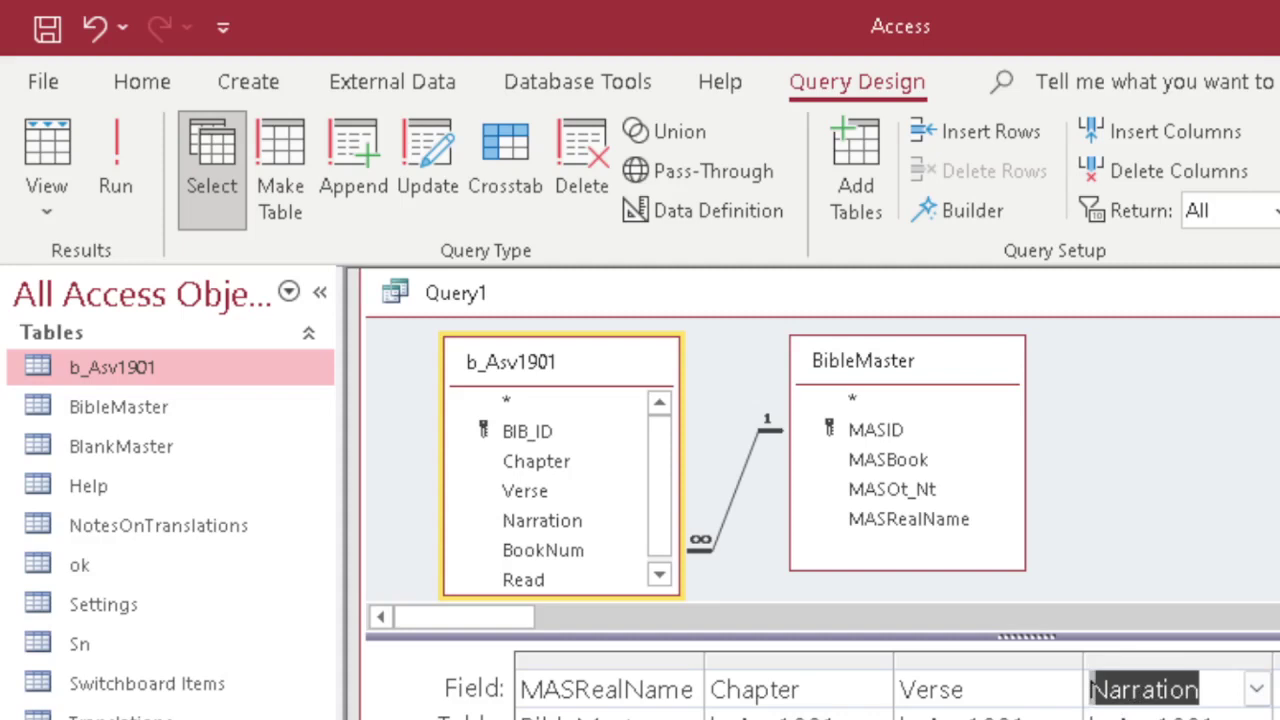
pyautogui.press('Tab')
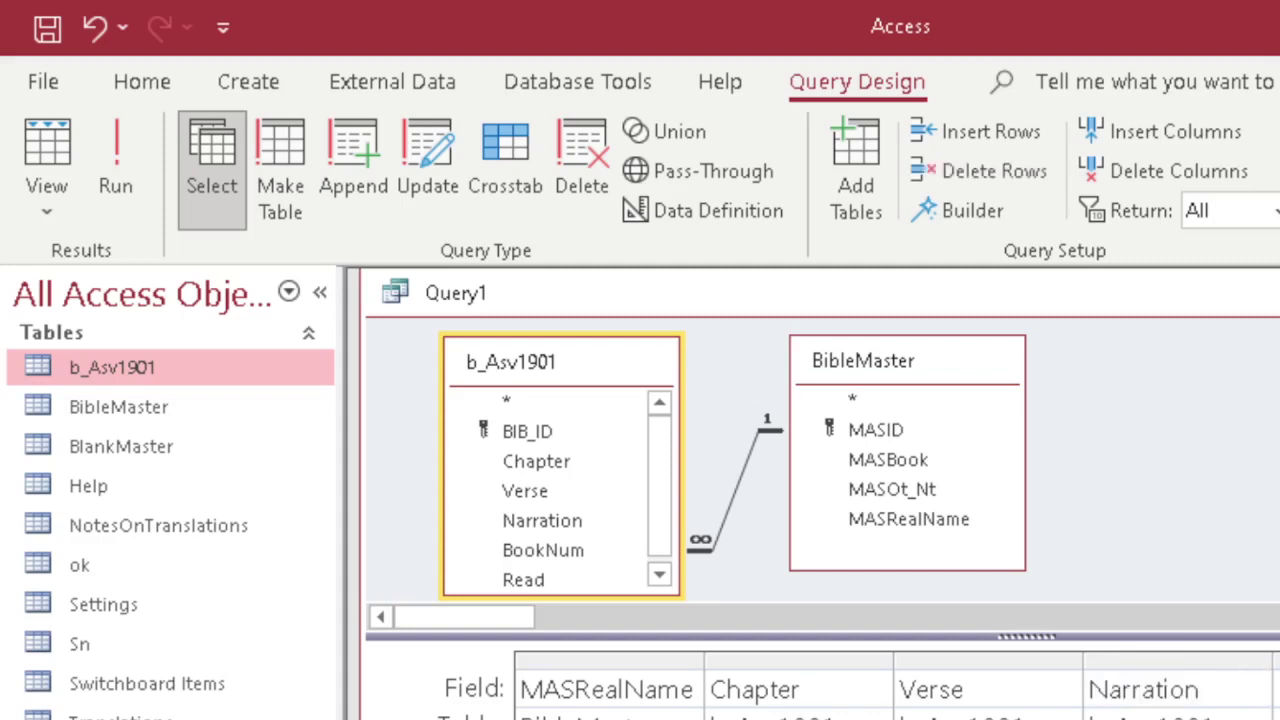
pyautogui.click(886, 521)
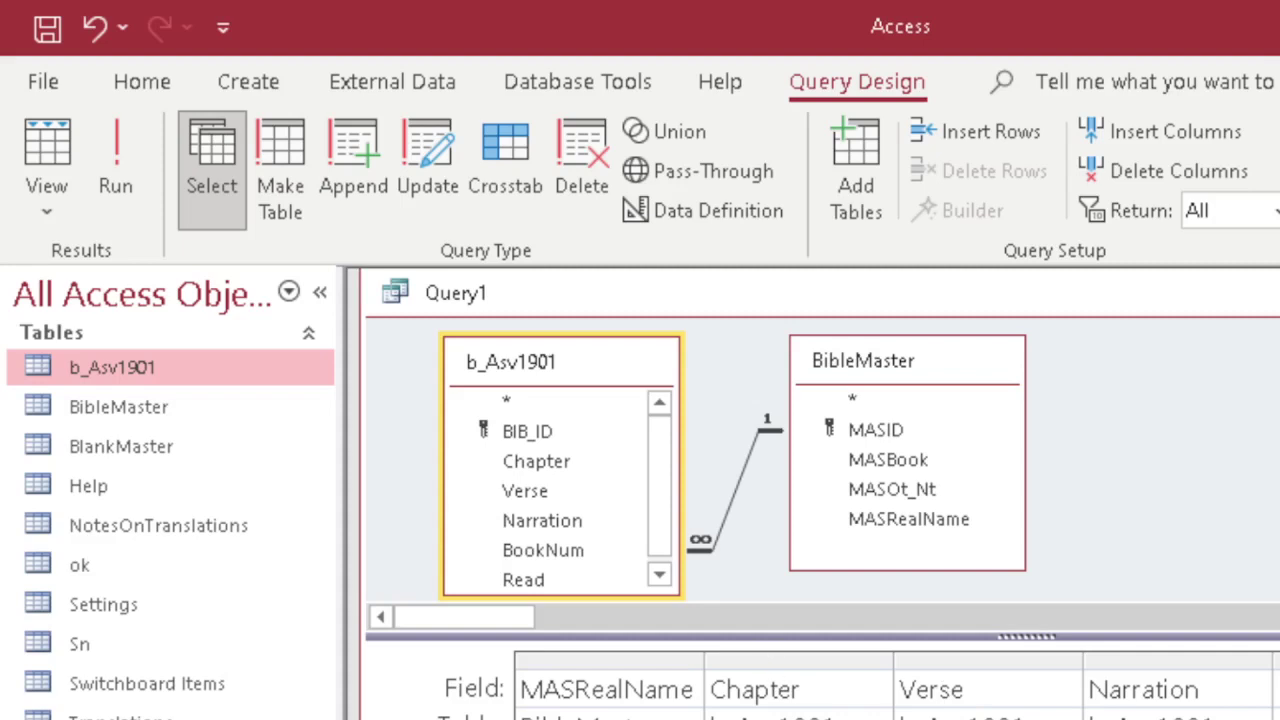
pyautogui.click(47, 155)
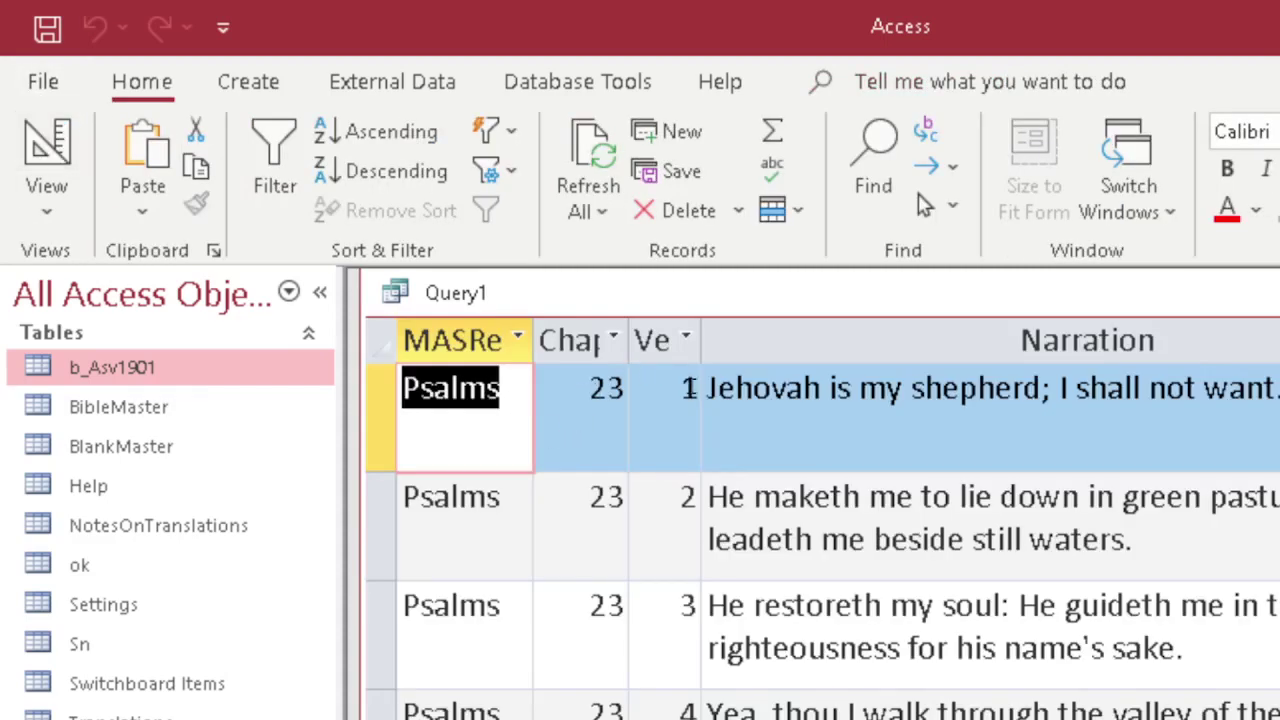
pyautogui.scroll(-1, 710, 500)
pyautogui.scroll(1, 708, 540)
pyautogui.scroll(-2, 708, 545)
pyautogui.scroll(2, 708, 545)
# Hide MASRealName and Chapter from the query's results, and widen the Verse column to fit its heading.
pyautogui.click(47, 150)
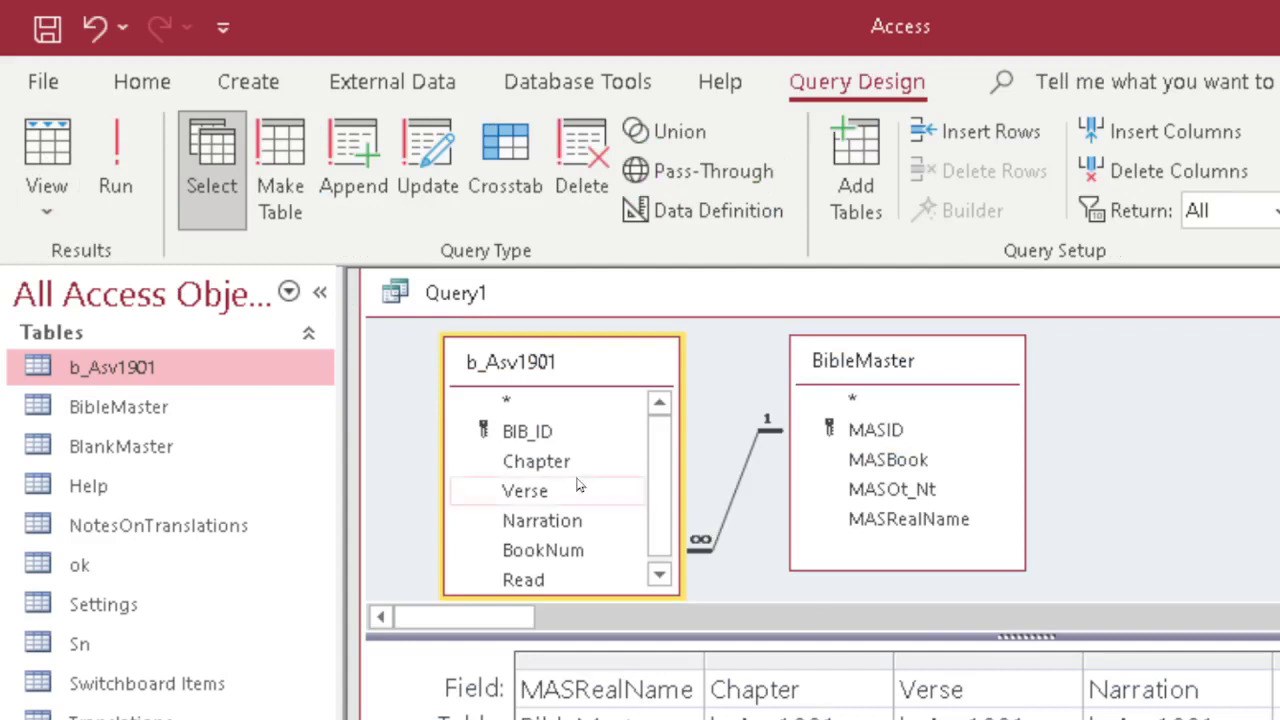
pyautogui.click(47, 150)
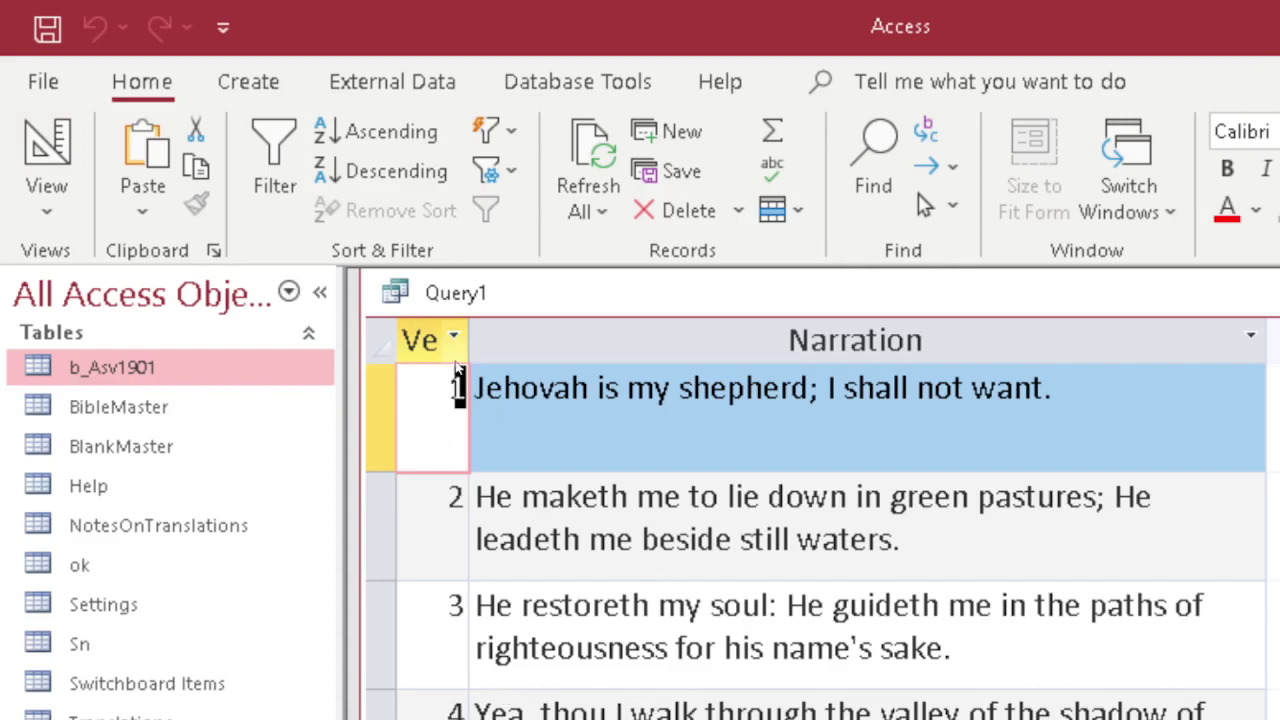
pyautogui.moveTo(468, 330); pyautogui.dragTo(502, 330)
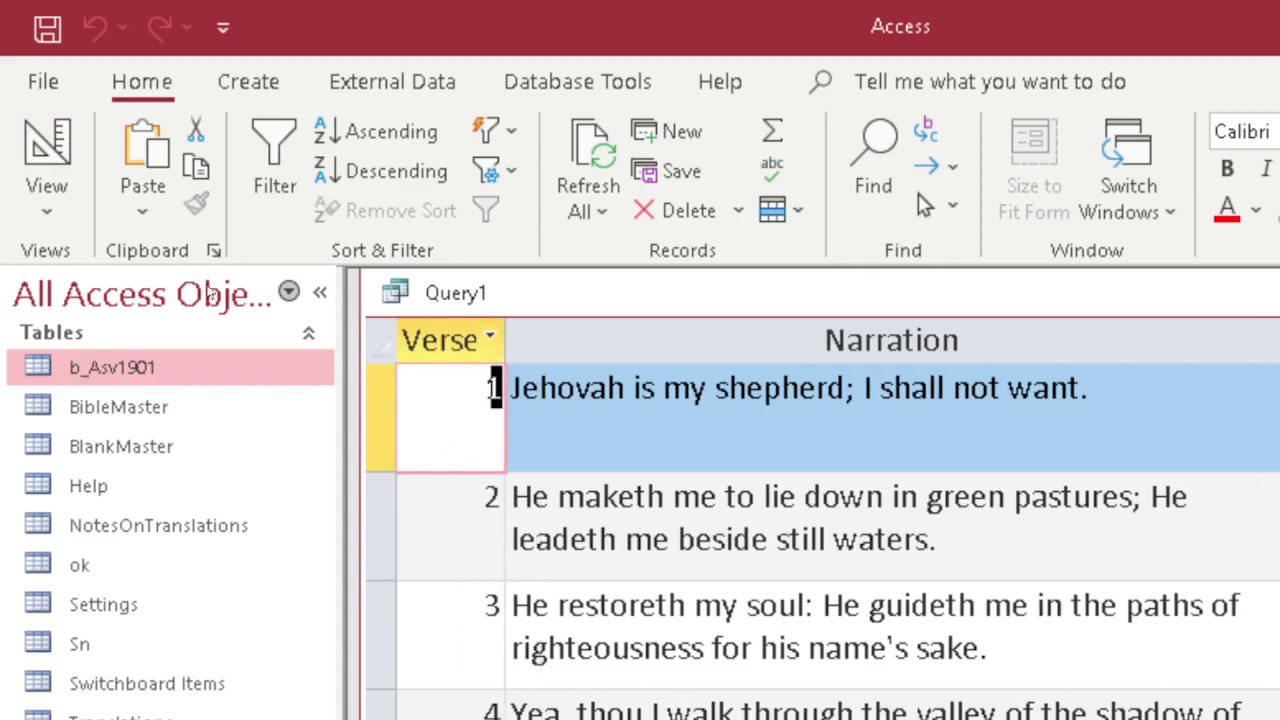
# Show MASRealName and Chapter in the query's results again, and look through the Psalm 23 rows.
pyautogui.click(47, 150)
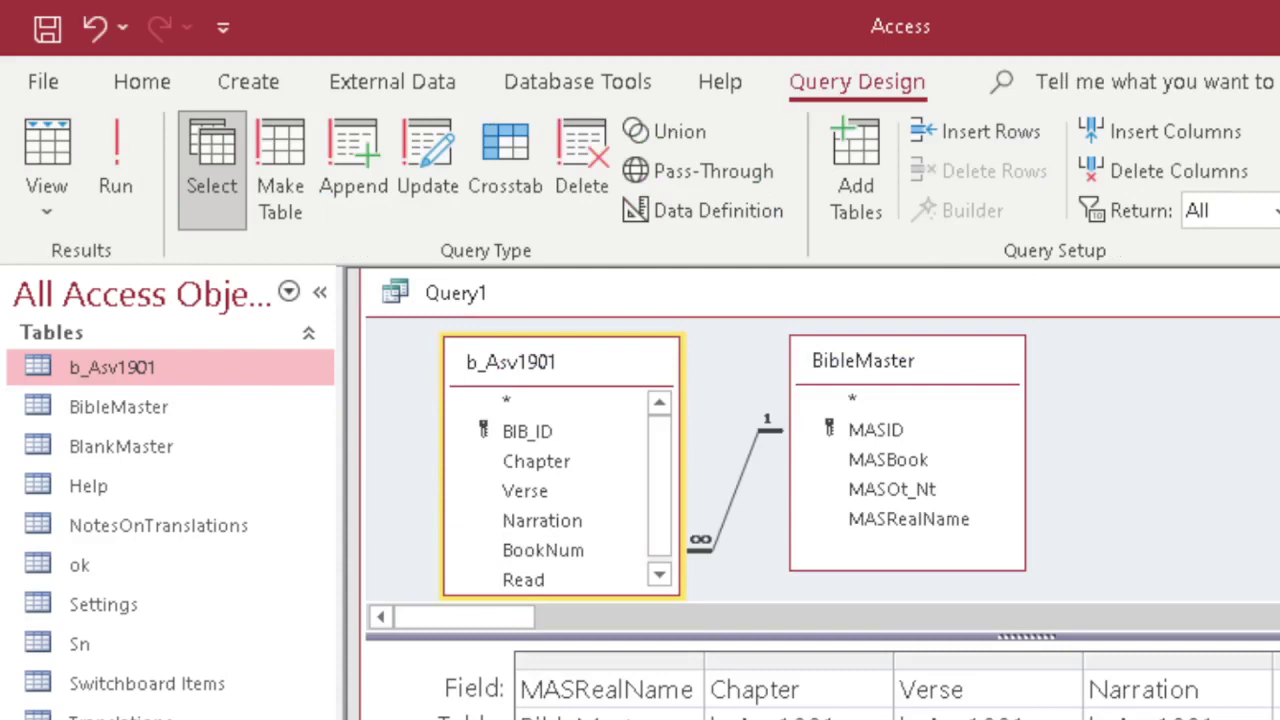
pyautogui.click(47, 150)
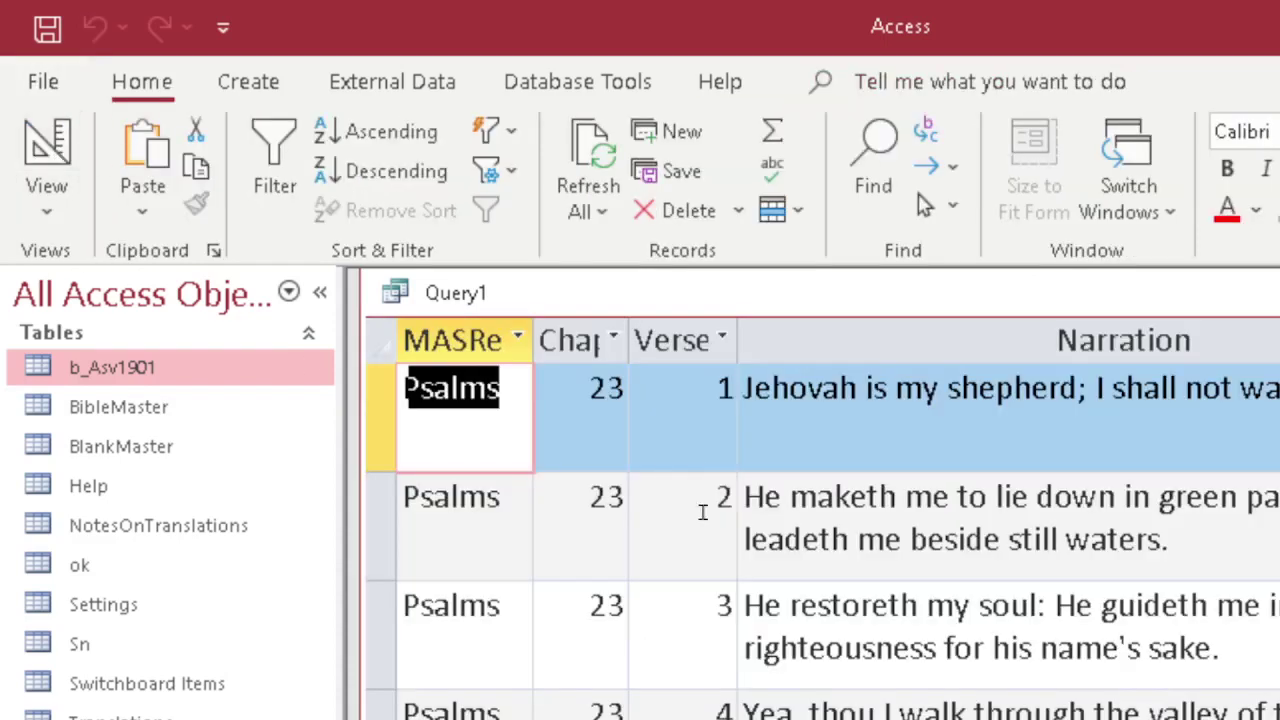
pyautogui.scroll(-1, 660, 640)
pyautogui.scroll(1, 660, 640)
# Hide MASRealName and Chapter again so only Verse and Narration are displayed, and widen the Narration column.
pyautogui.click(50, 160)
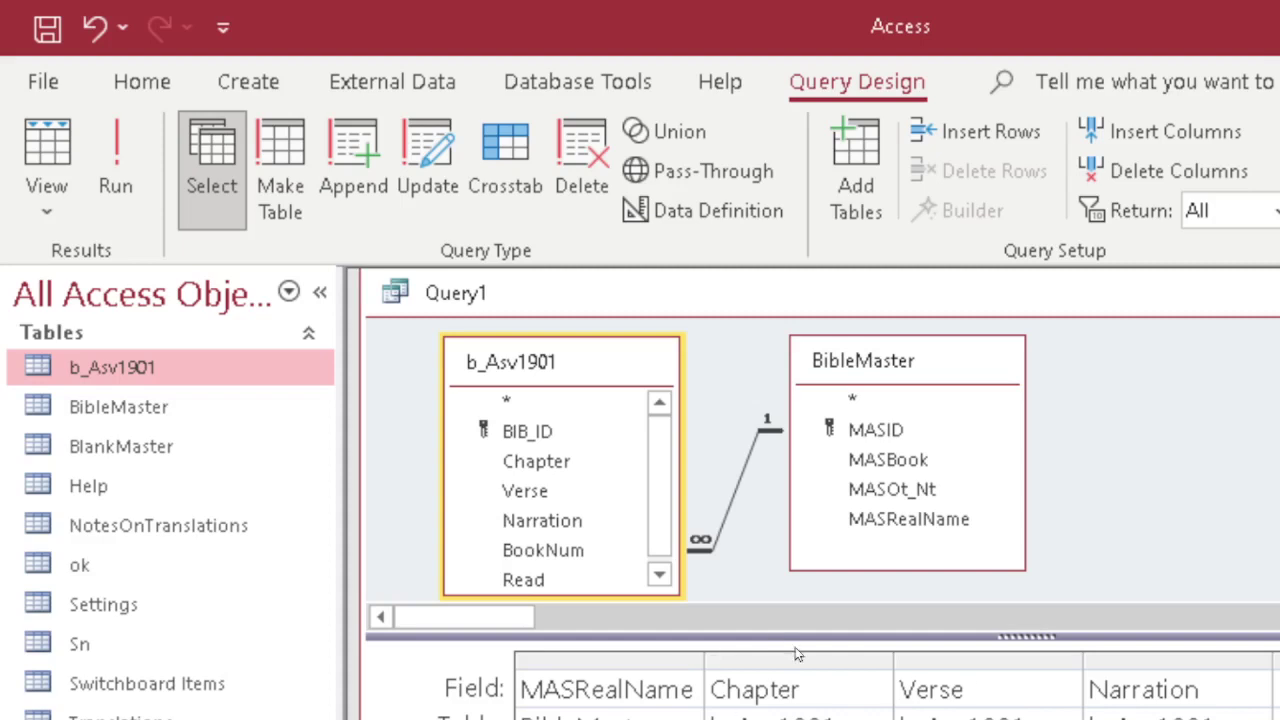
pyautogui.moveTo(806, 637); pyautogui.dragTo(806, 623)
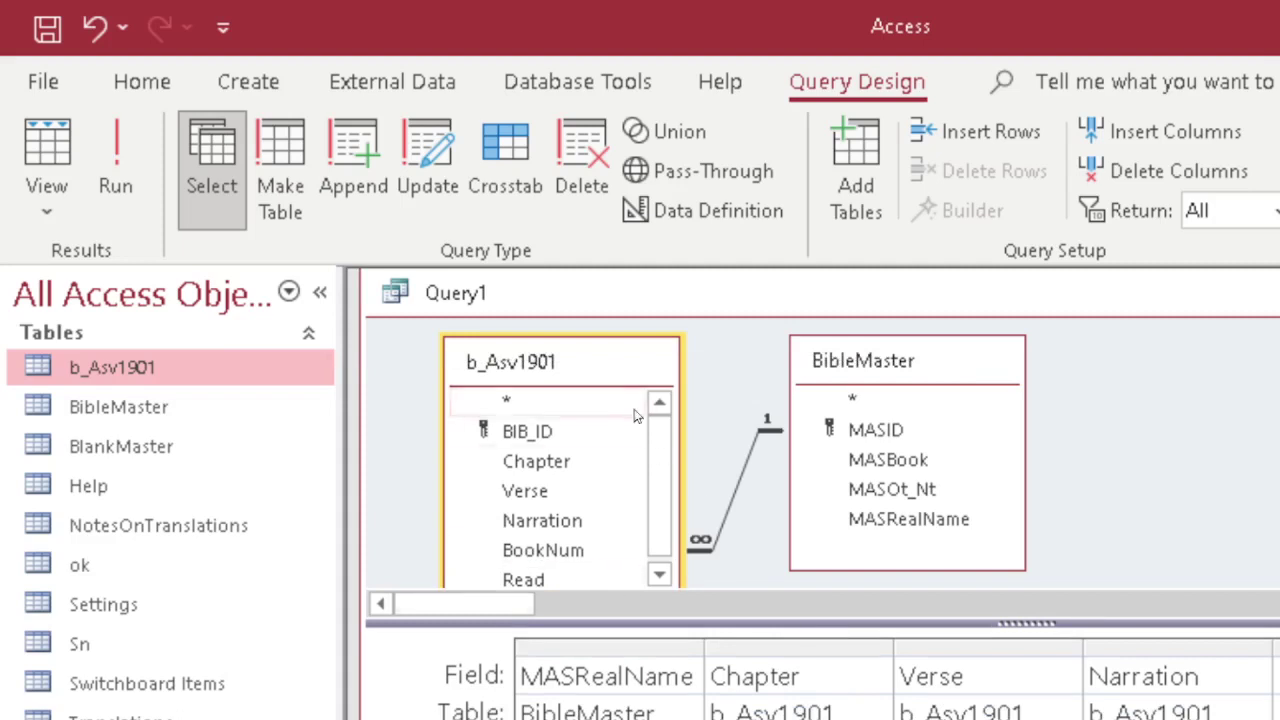
pyautogui.click(115, 165)
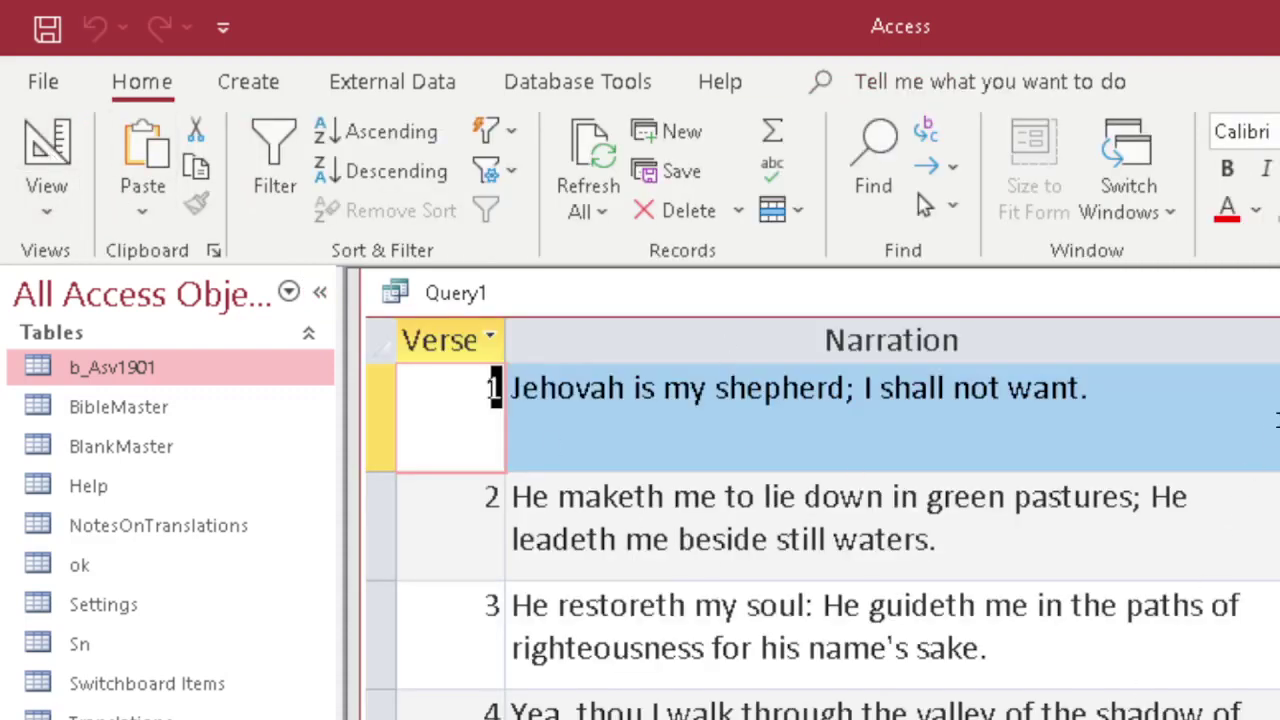
pyautogui.moveTo(1278, 340); pyautogui.dragTo(1279, 340)
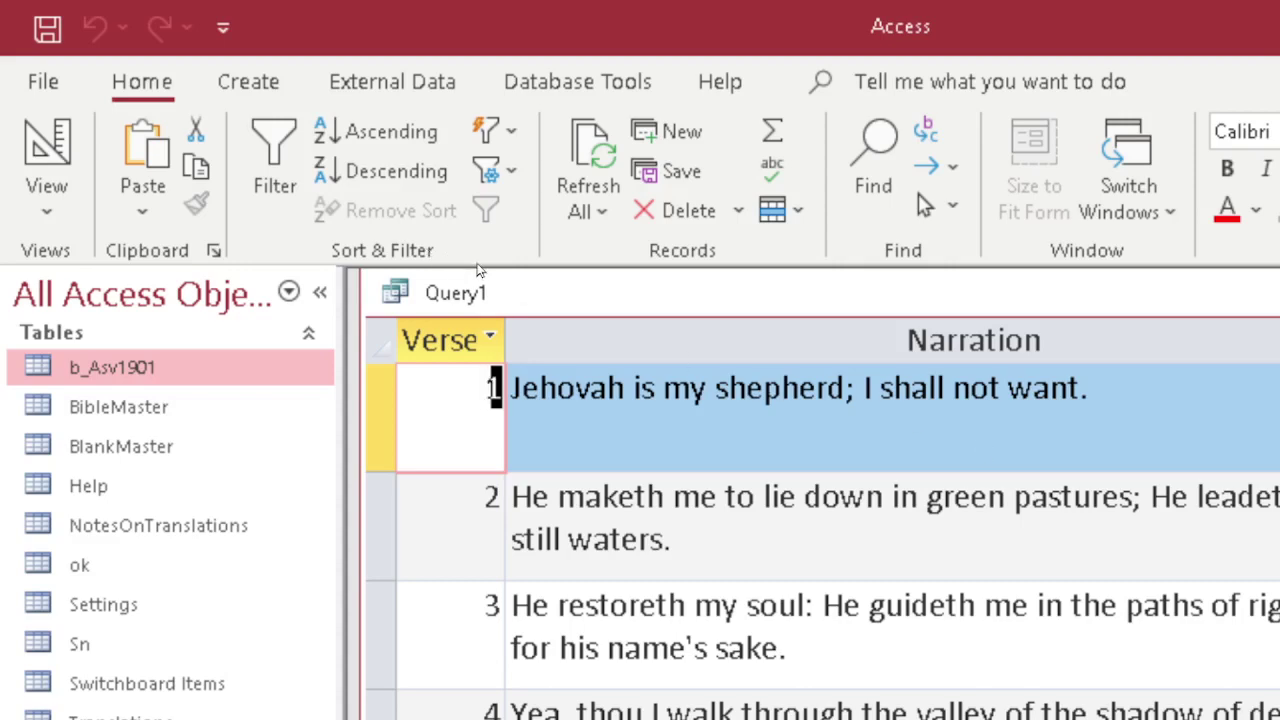
# Check the required query name in the assignment, and save the query as query_ps23.
pyautogui.hotkey('alt', 'Tab')
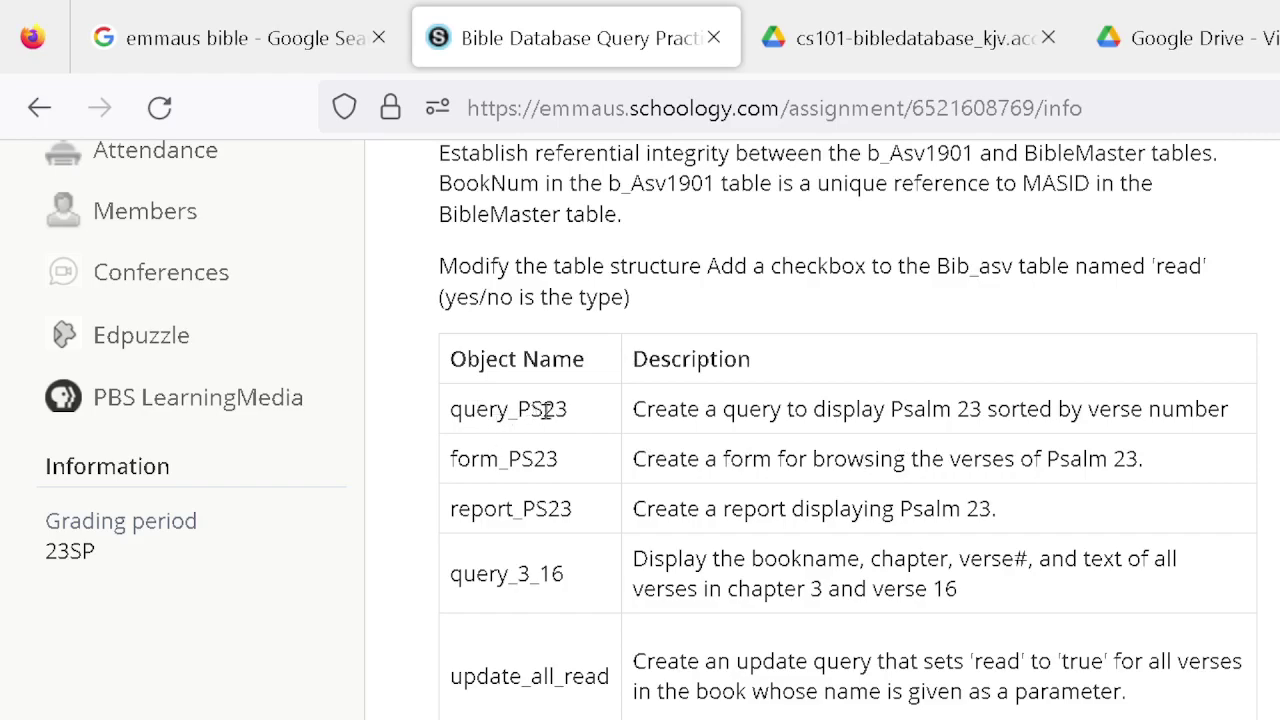
pyautogui.hotkey('alt', 'Tab')
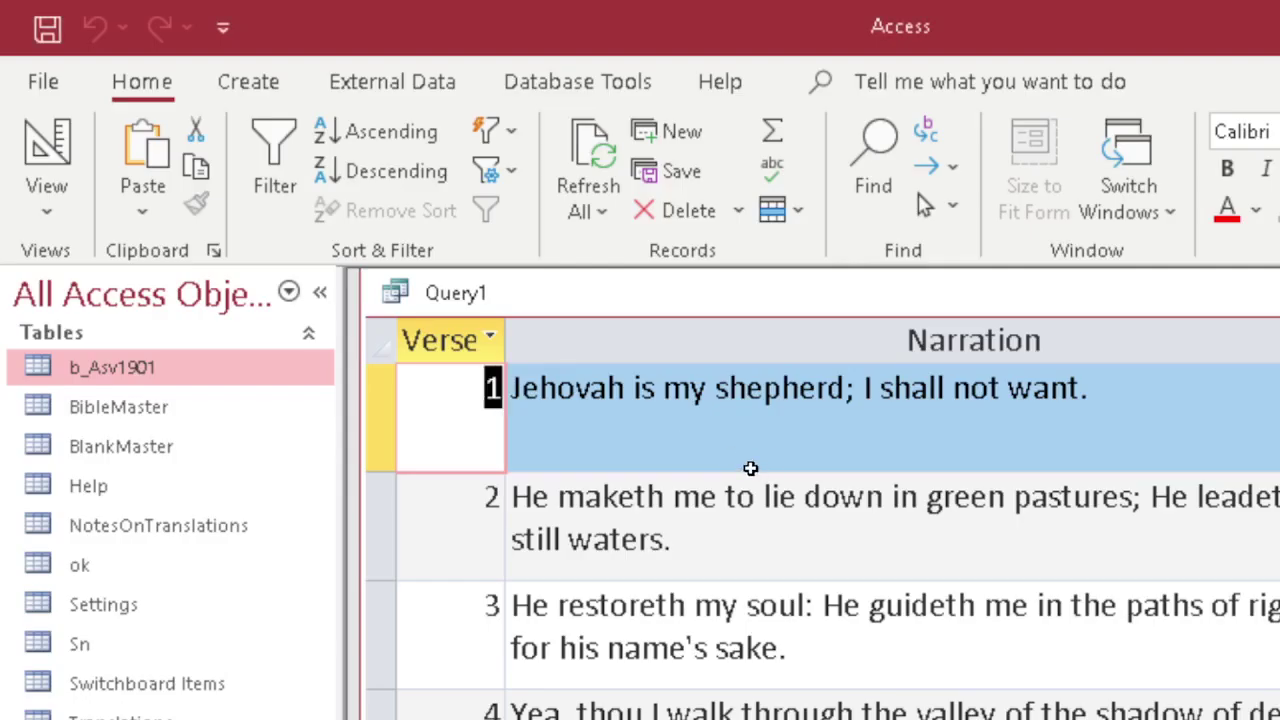
pyautogui.hotkey('ctrl', 's')
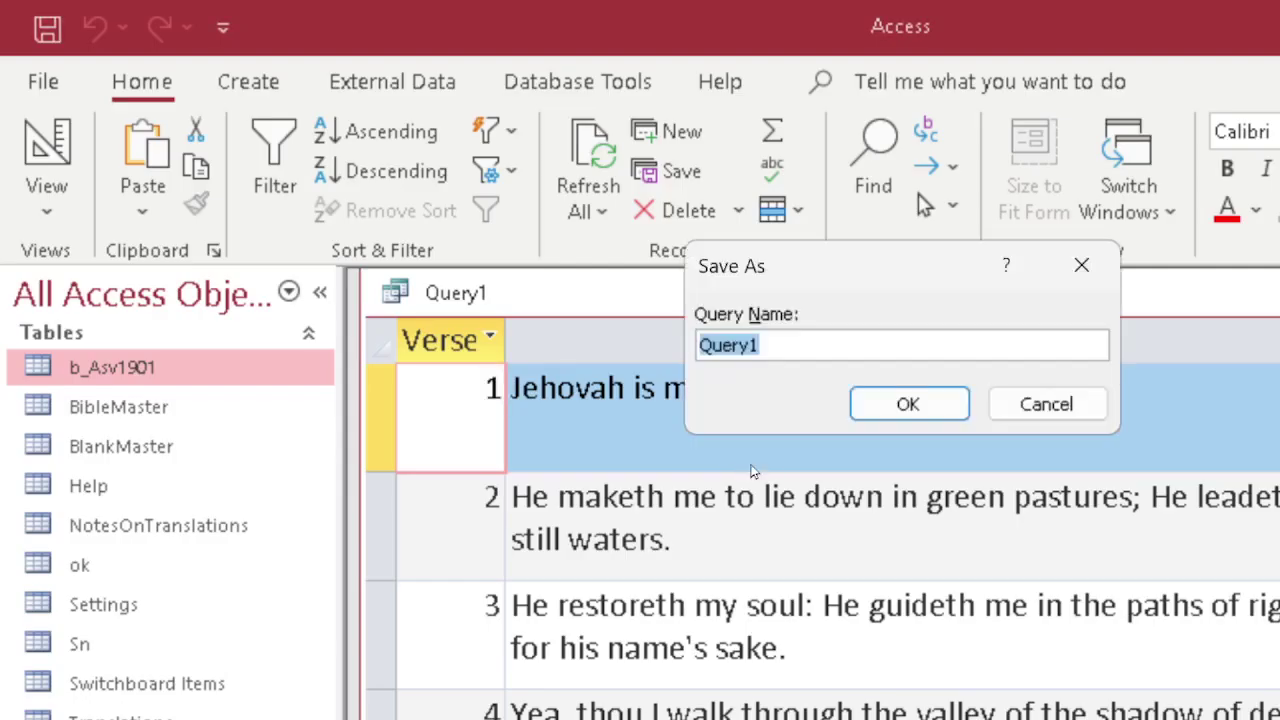
pyautogui.write('ps_')
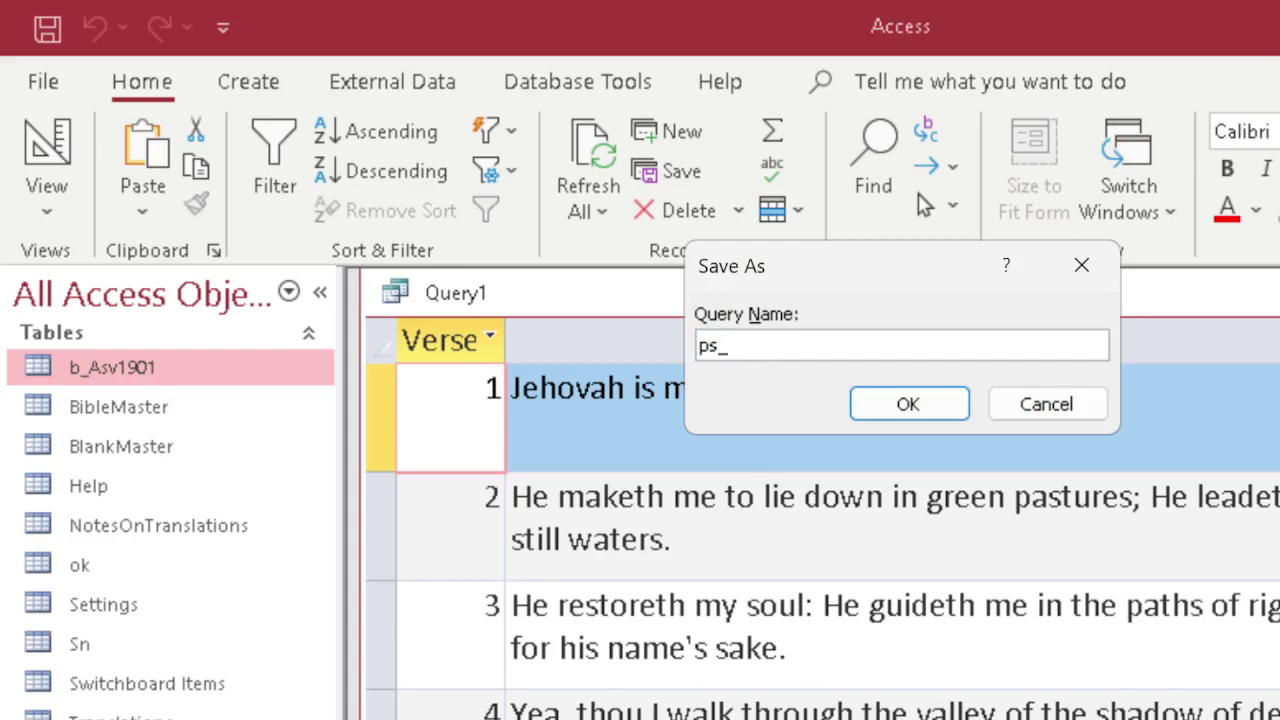
pyautogui.hotkey('alt', 'Tab')
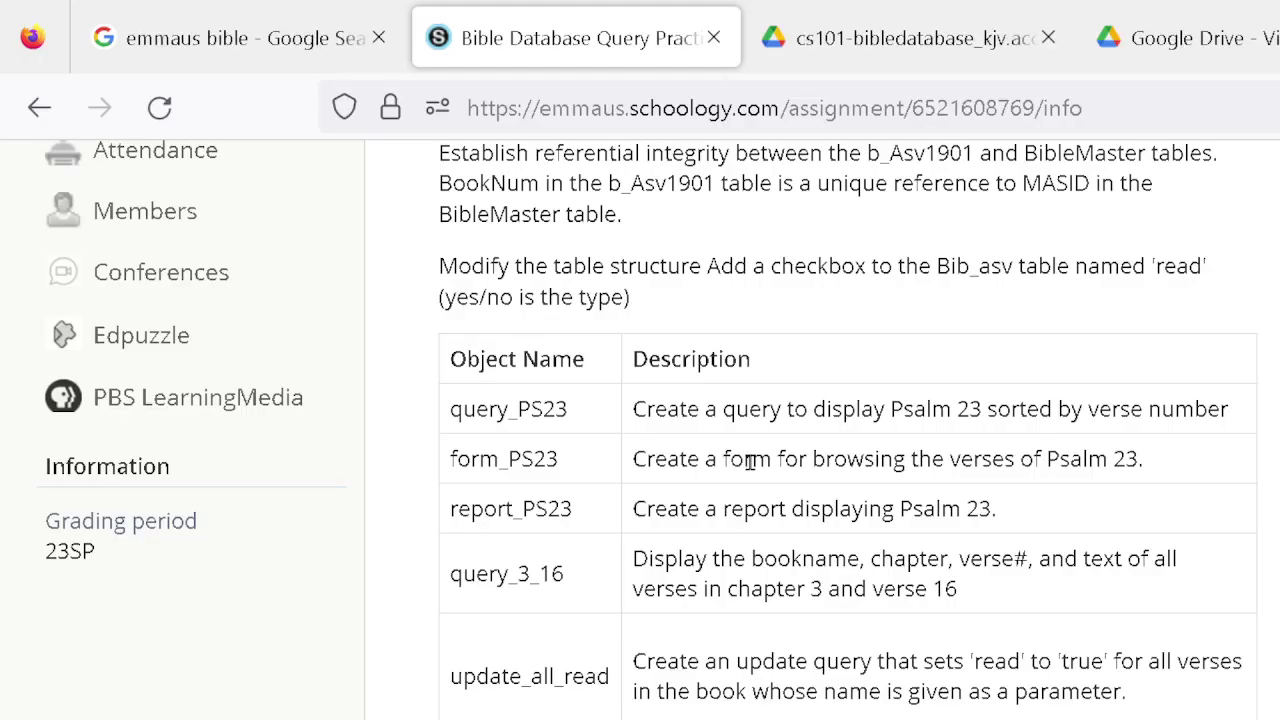
pyautogui.hotkey('alt', 'Tab')
pyautogui.press('BackSpace')
pyautogui.press('BackSpace')
pyautogui.press('BackSpace')
pyautogui.write('q')
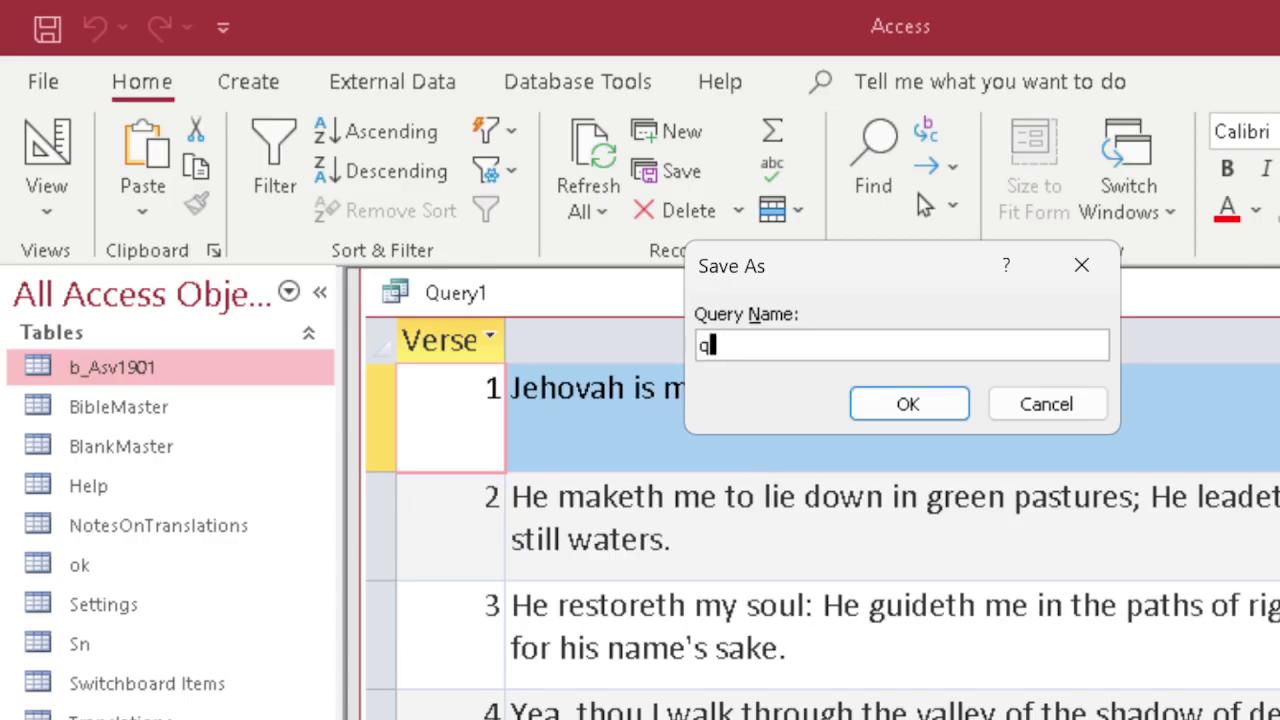
pyautogui.write('uery_ps23')
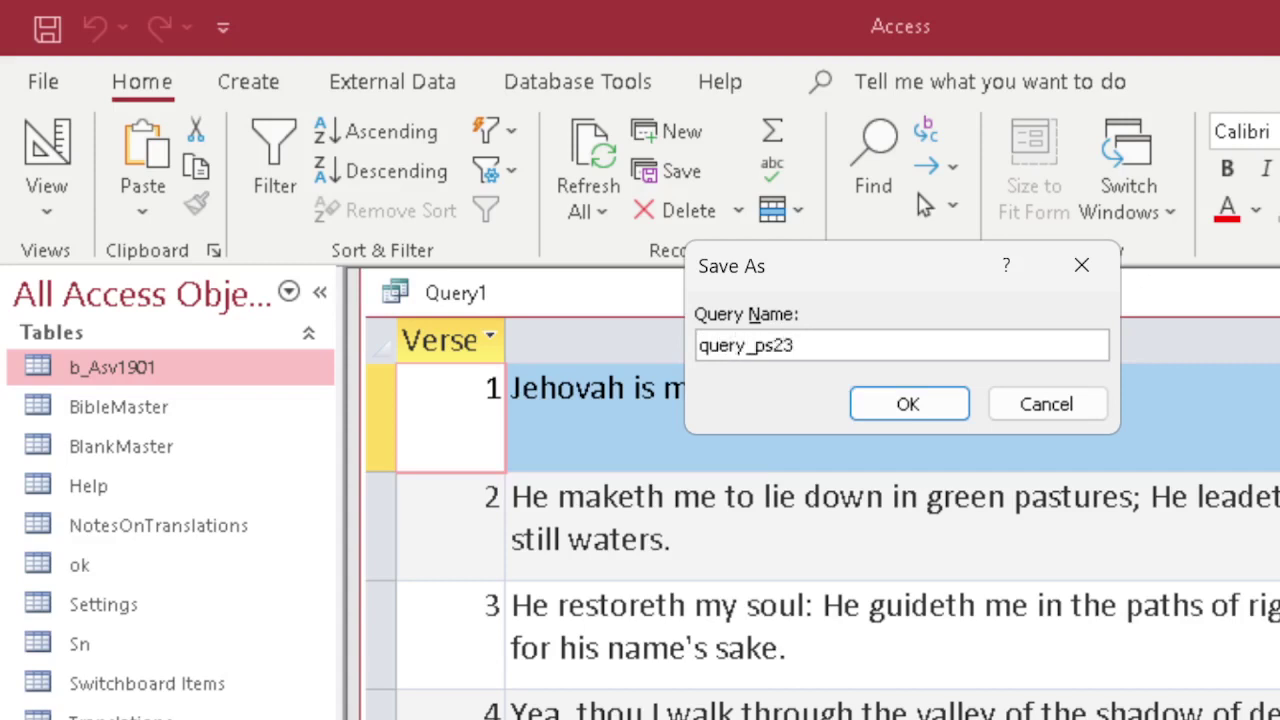
pyautogui.click(900, 400)
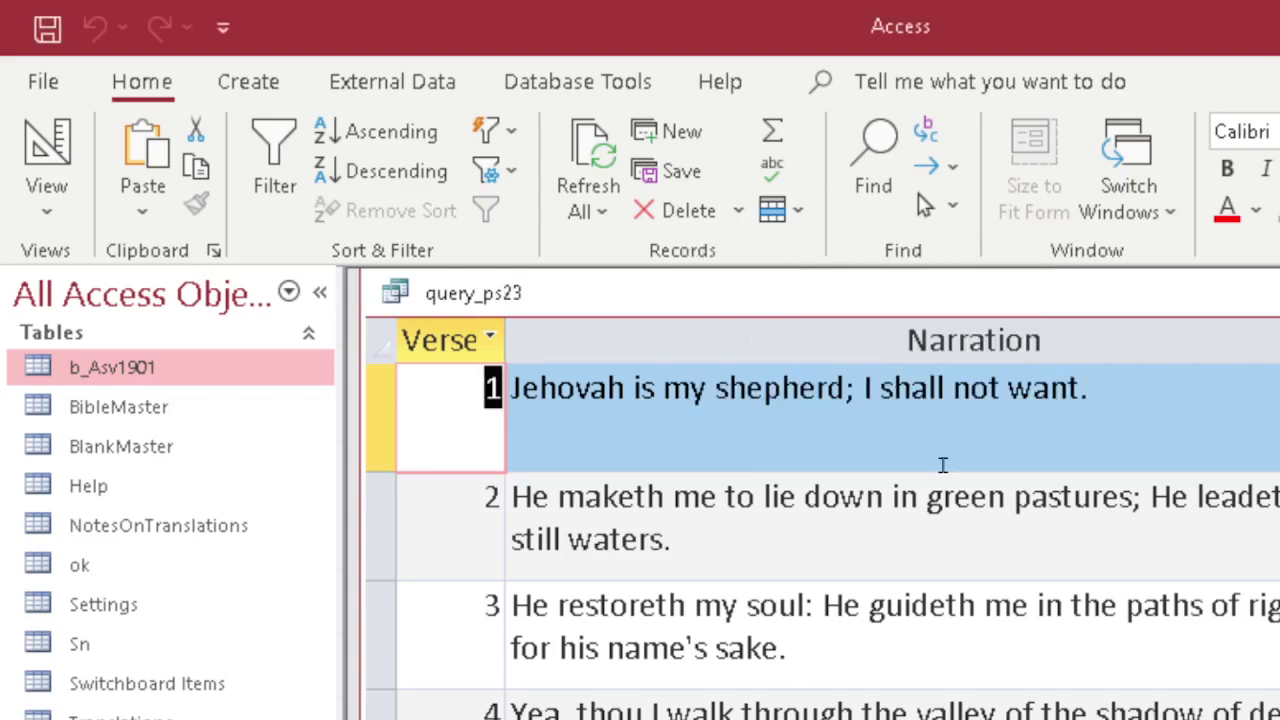
# Reopen query_ps23 to examine its design and results, and close it.
pyautogui.click(1272, 293)
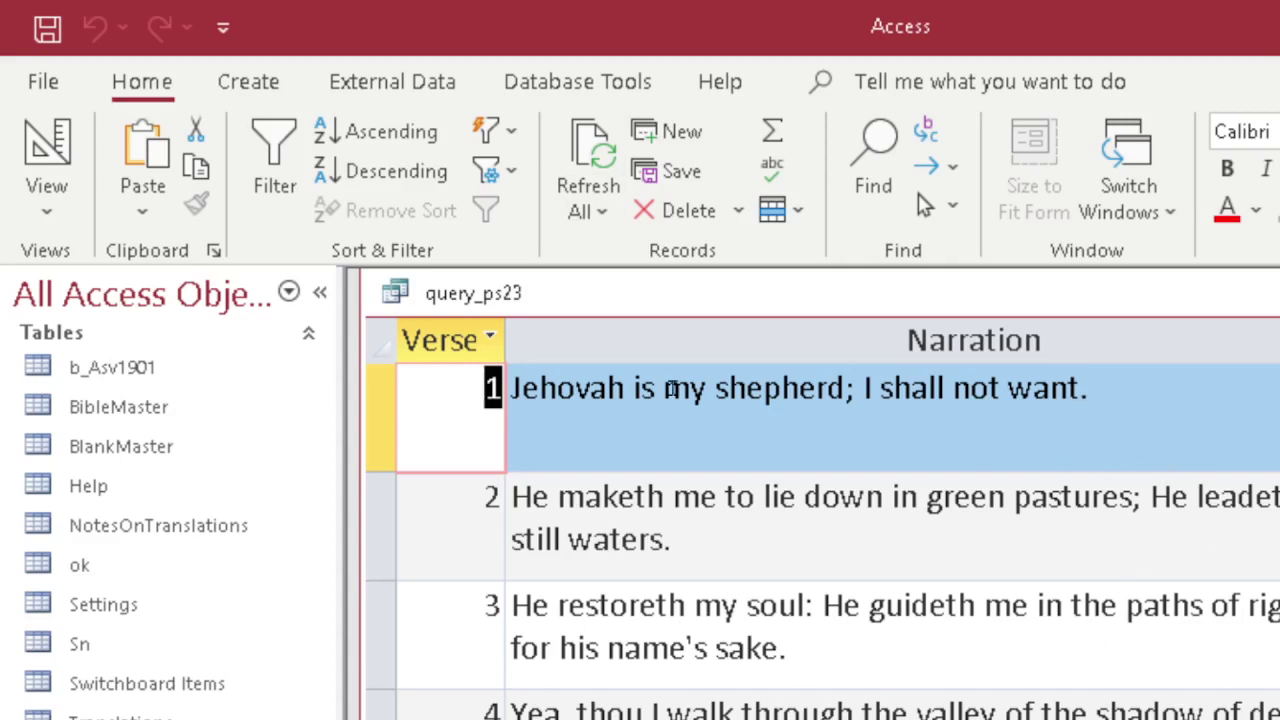
pyautogui.click(45, 146)
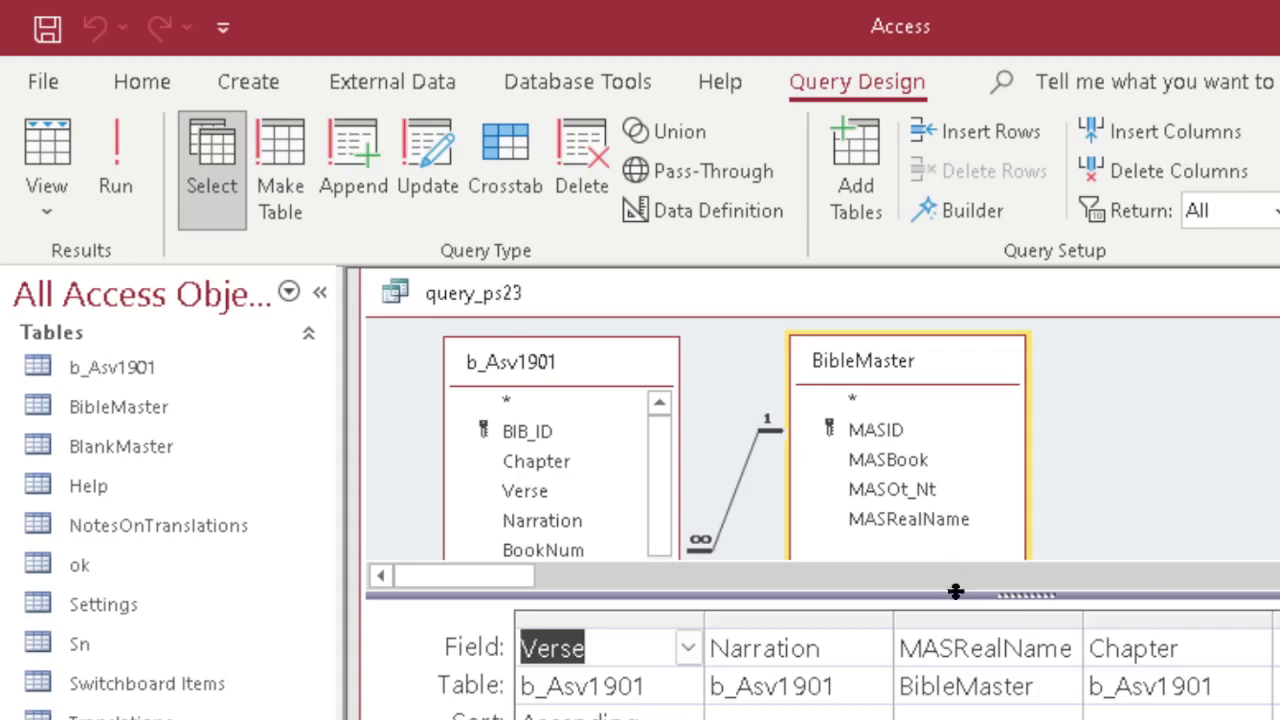
pyautogui.click(45, 155)
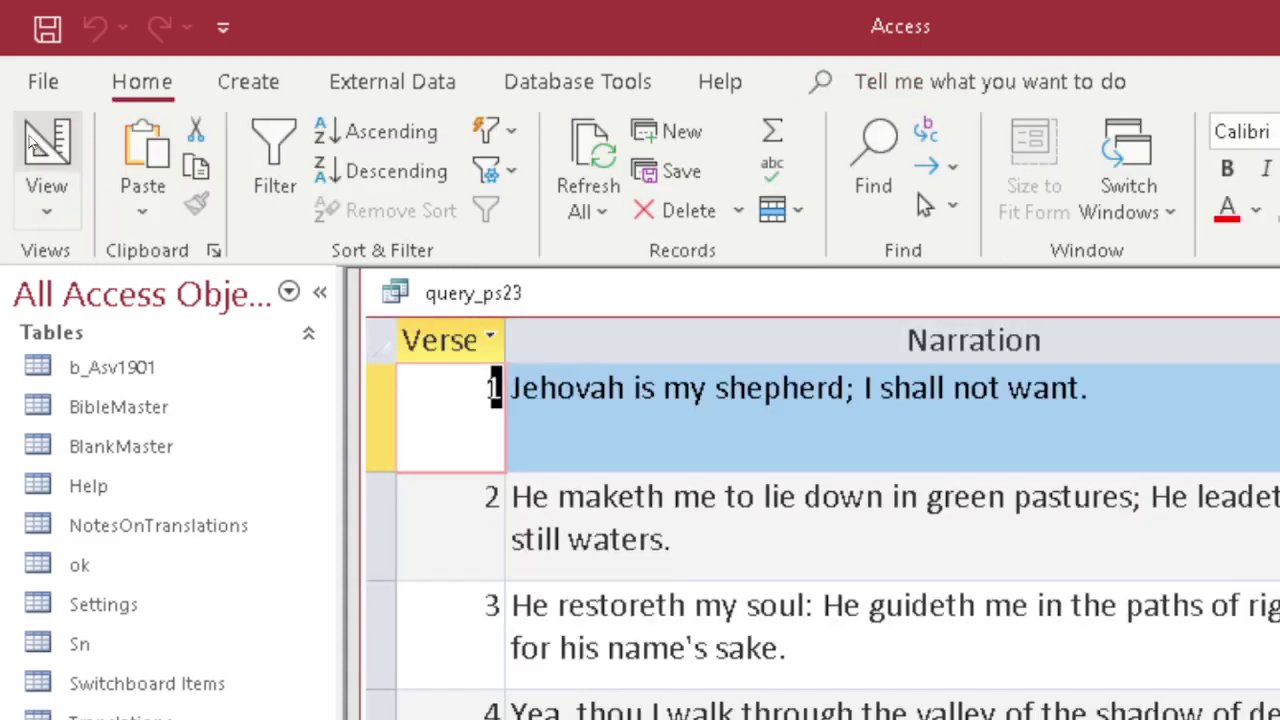
pyautogui.scroll(-1, 843, 540)
pyautogui.scroll(1, 843, 548)
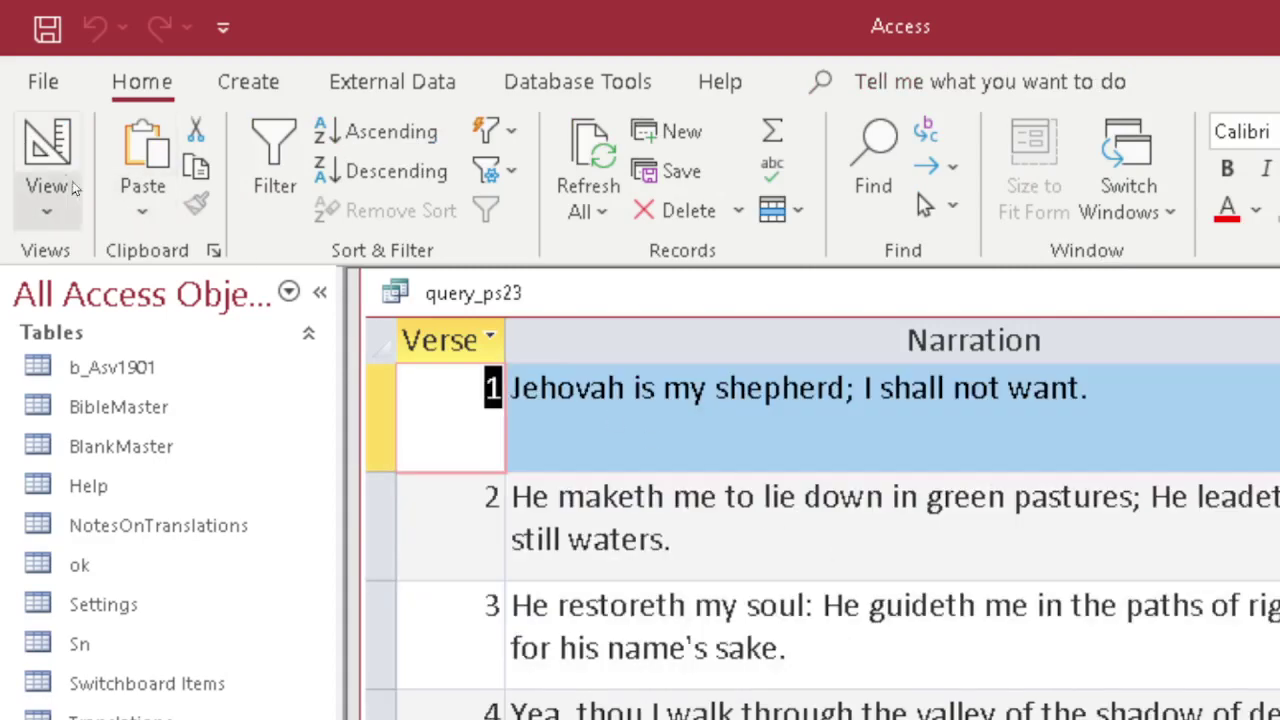
pyautogui.click(45, 150)
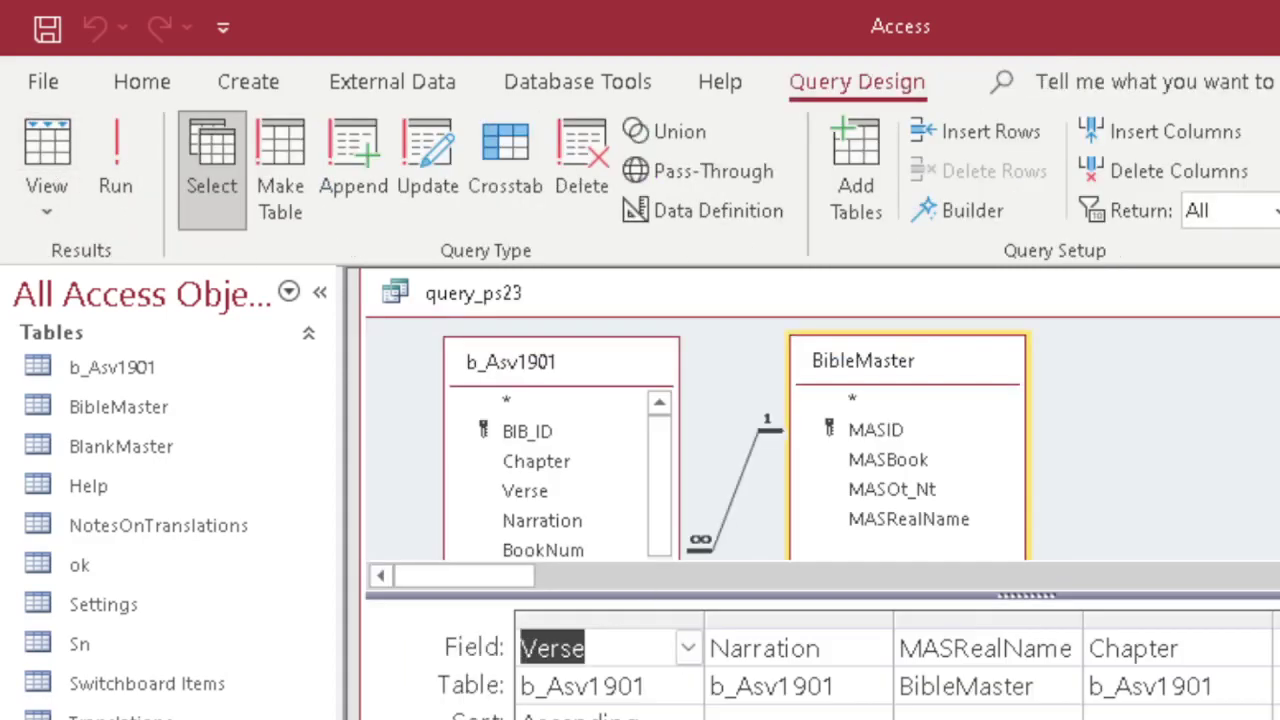
pyautogui.hotkey('ctrl', 'w')
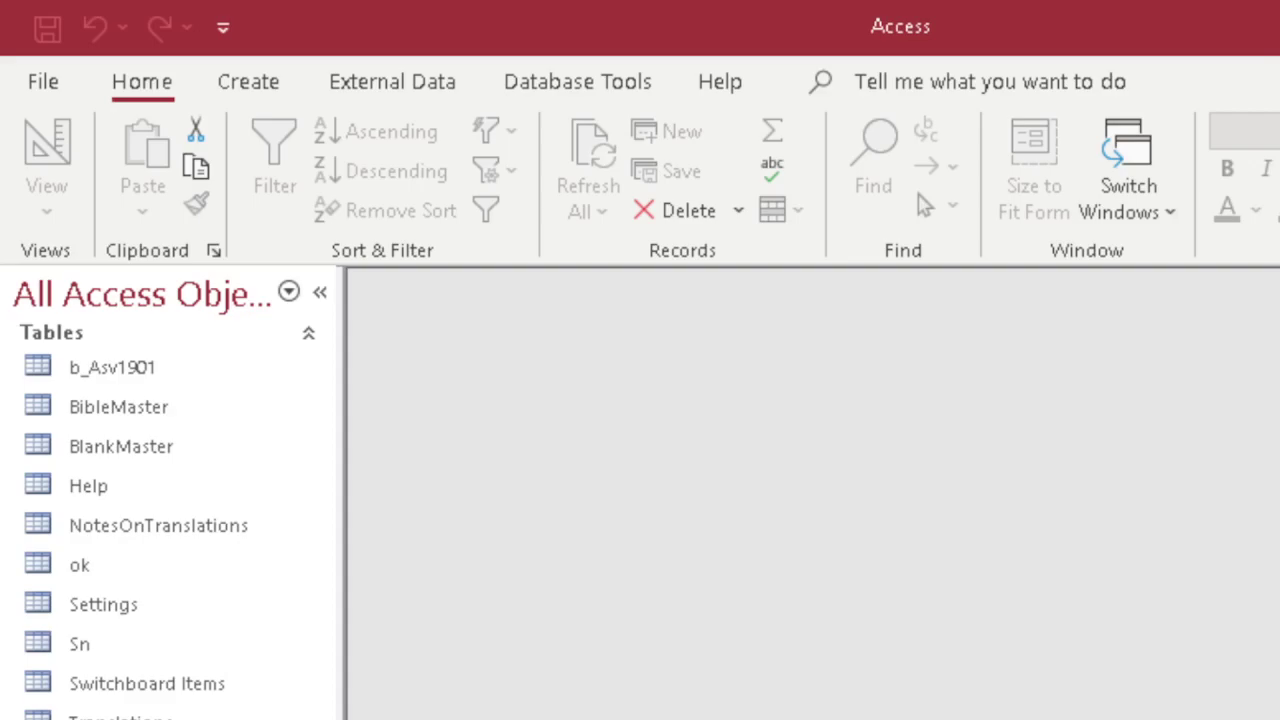
# Check the form_PS23 requirement in the assignment, and create a form based on query_ps23.
pyautogui.hotkey('alt', 'Tab')
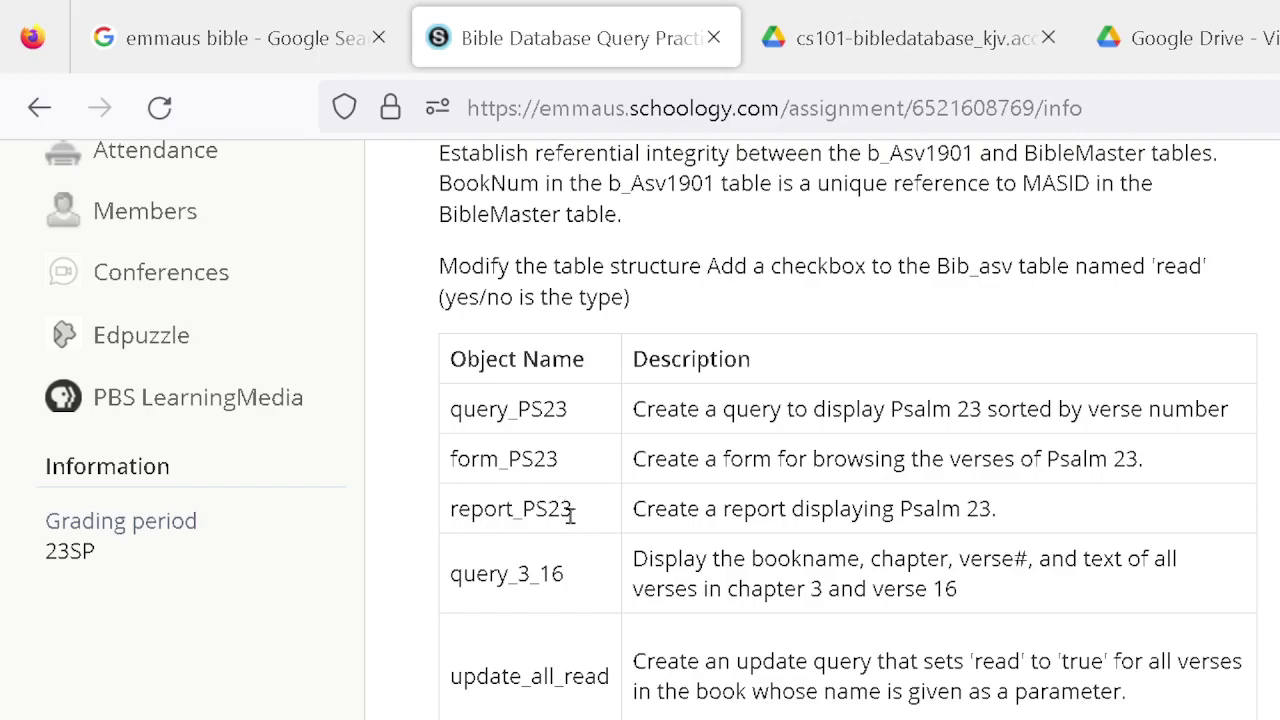
pyautogui.hotkey('alt', 'Tab')
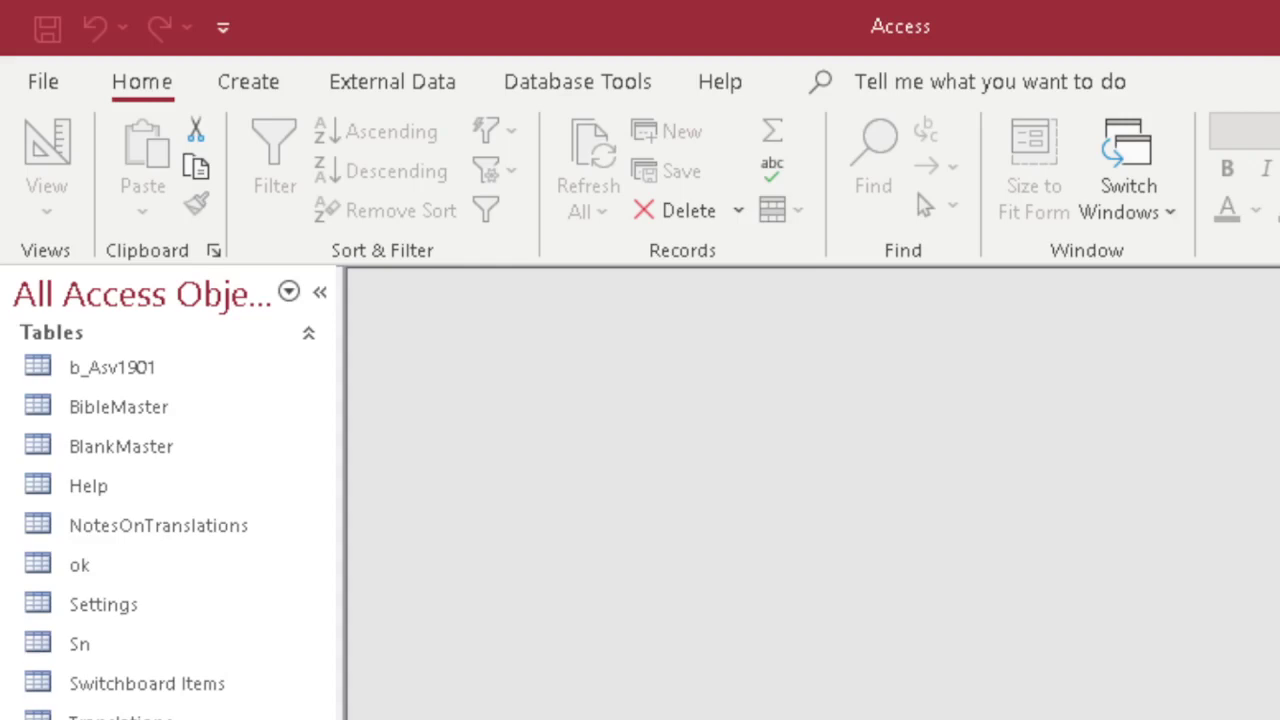
pyautogui.click(213, 93)
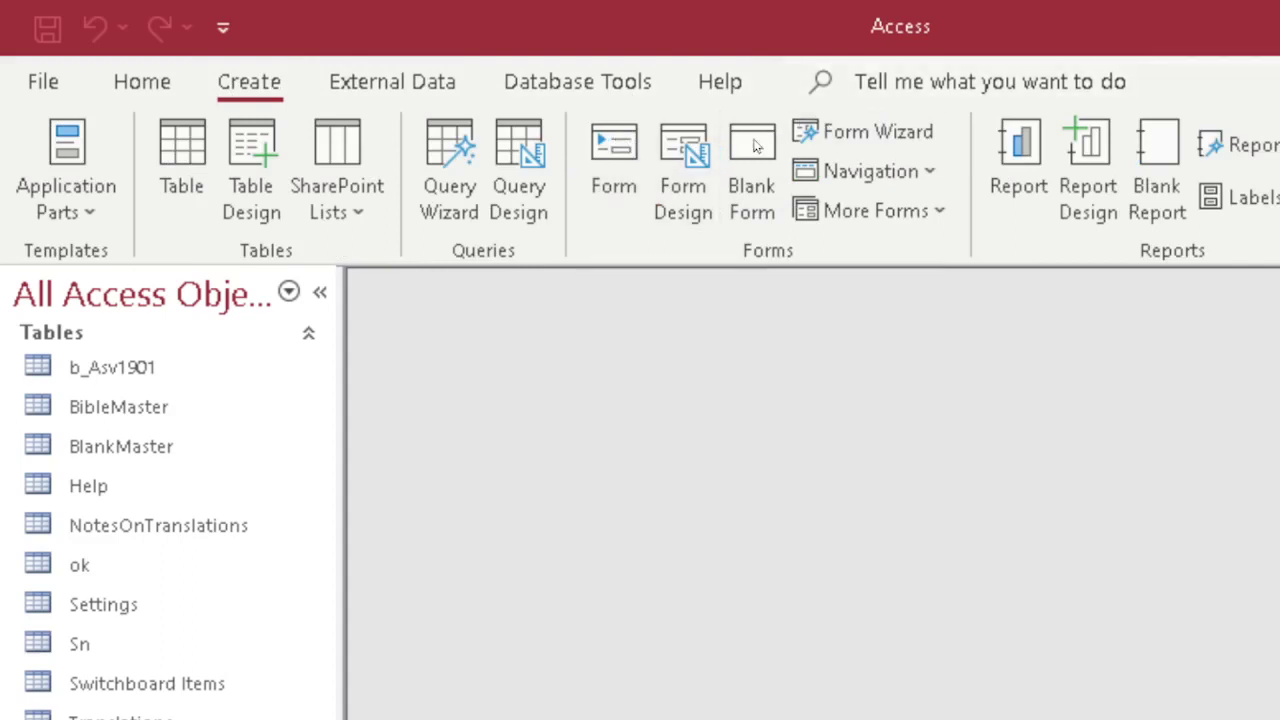
pyautogui.click(613, 150)
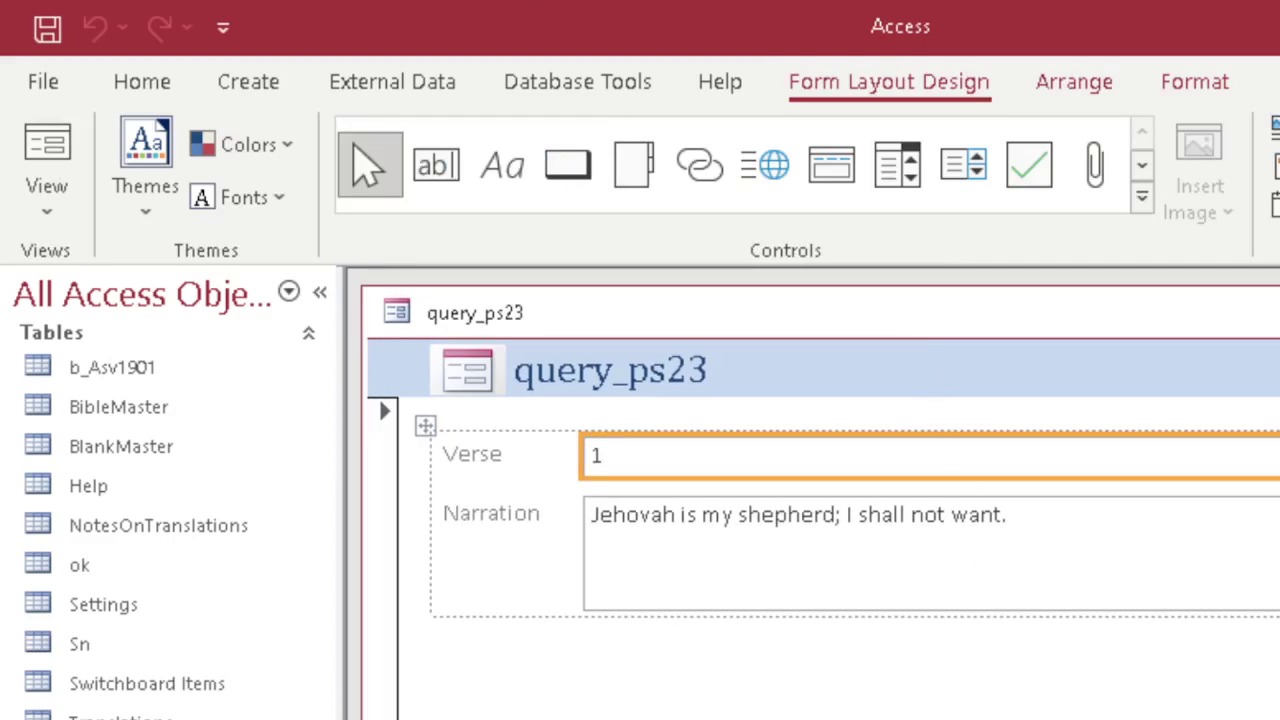
# Browse the new form's records from verse 1 to verse 4.
pyautogui.press('pagedown')
pyautogui.press('pagedown')
pyautogui.press('pagedown')
pyautogui.press('pagedown')
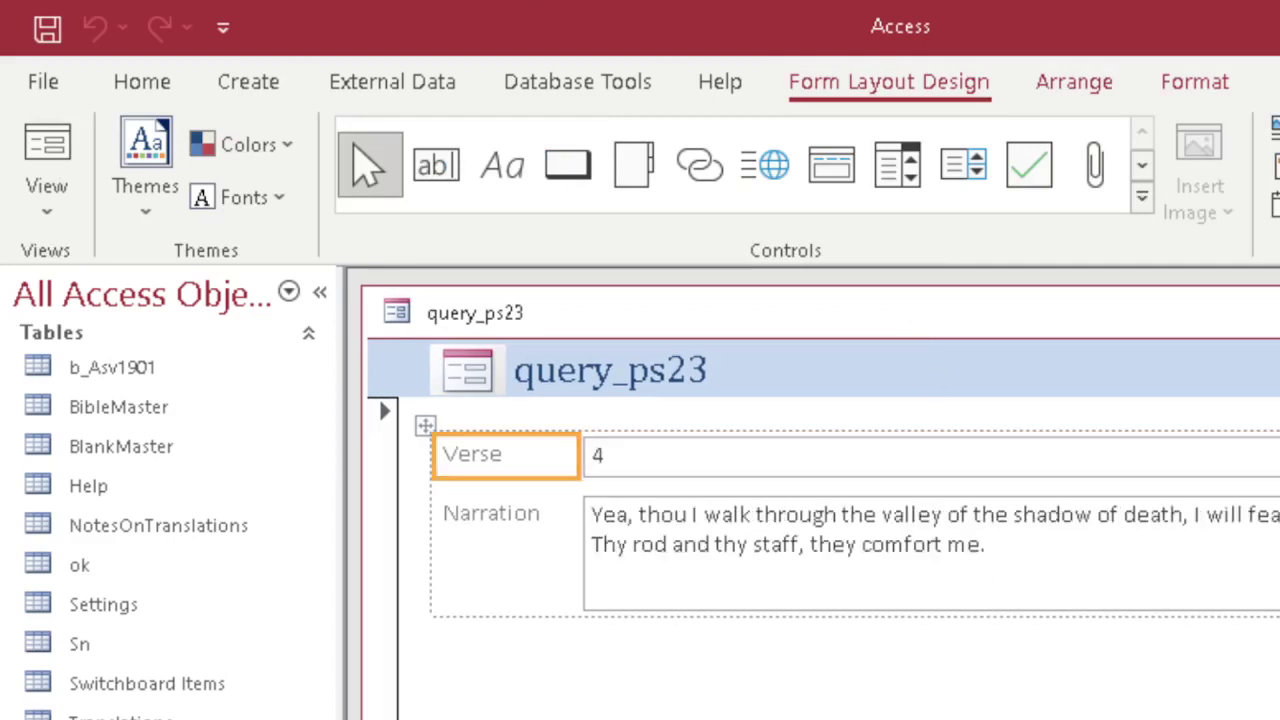
# Browse the form's records past the last verse, back to verse 1, and forward to verse 5.
pyautogui.press('pagedown')
pyautogui.press('pagedown')
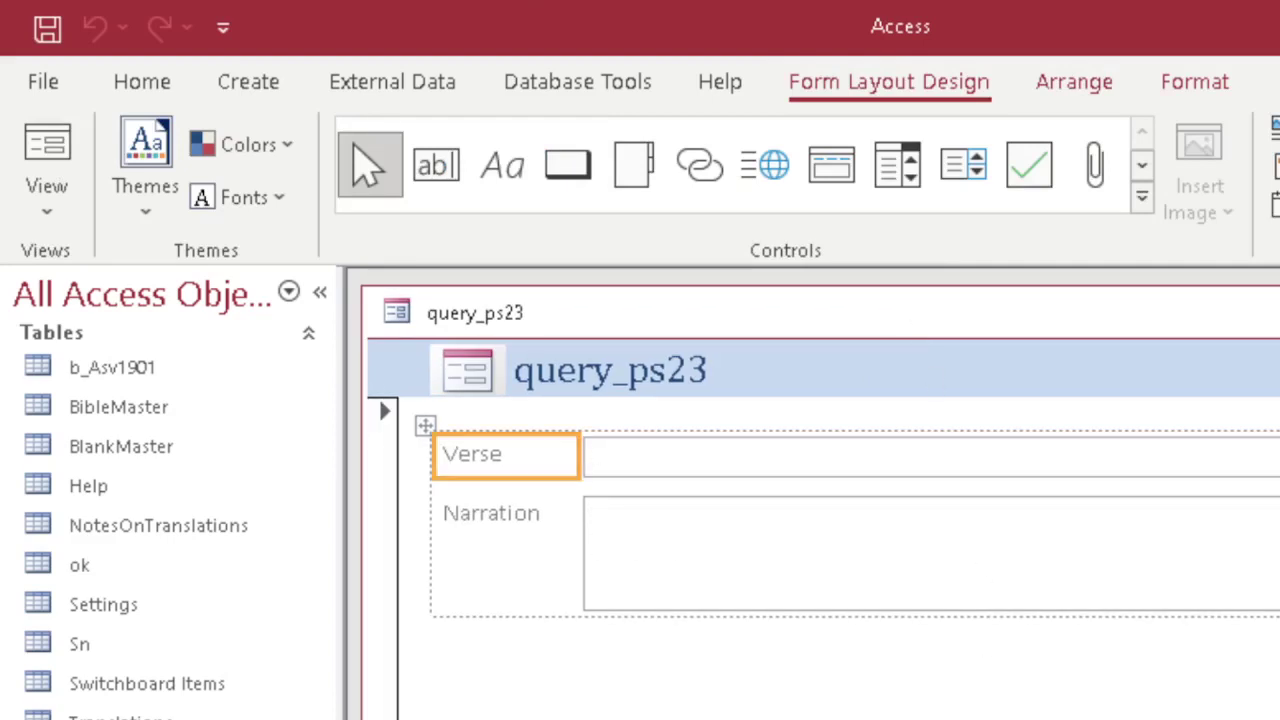
pyautogui.press('pageup')
pyautogui.press('pageup')
pyautogui.press('pageup')
pyautogui.press('pageup')
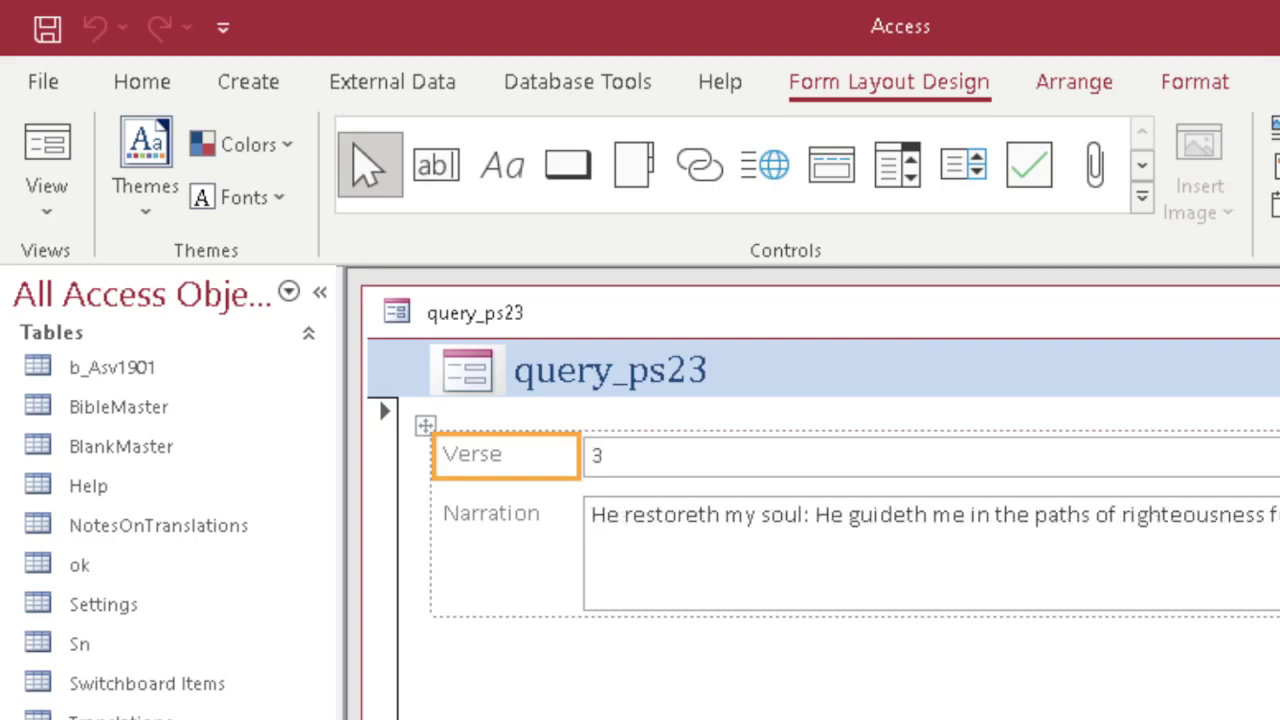
pyautogui.press('pageup')
pyautogui.press('pageup')
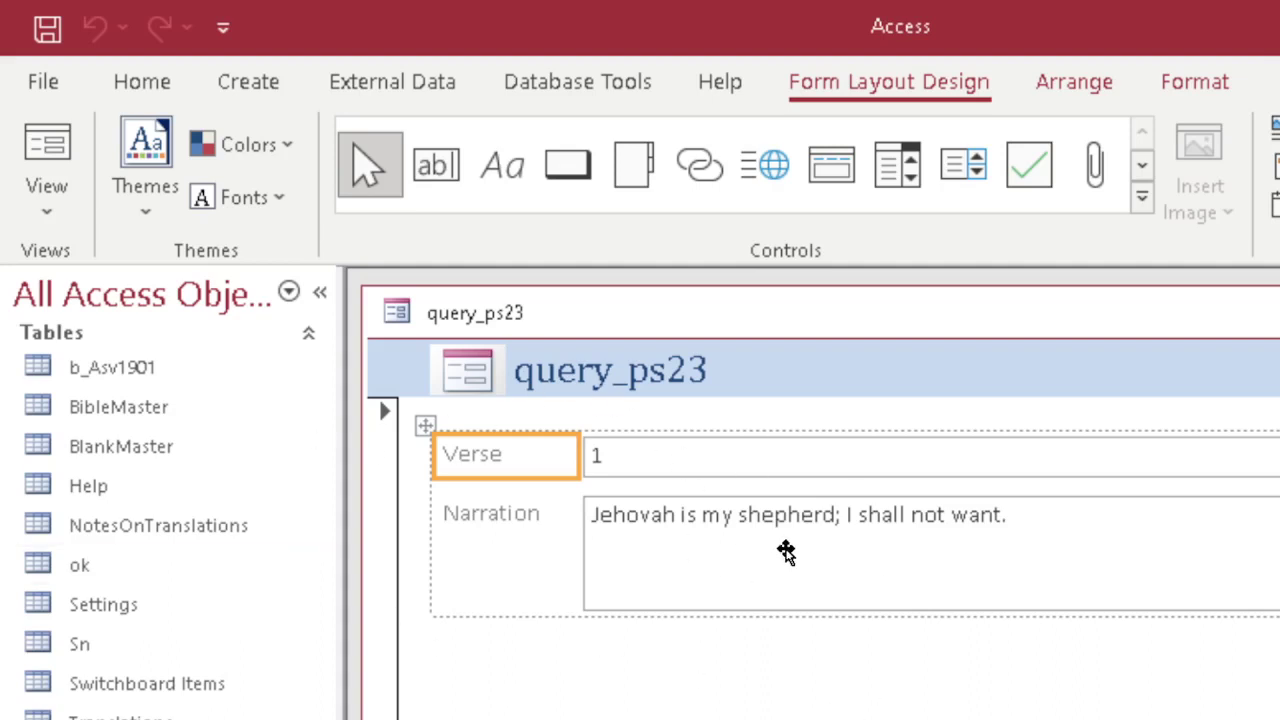
pyautogui.press('pagedown')
pyautogui.press('pagedown')
pyautogui.press('pagedown')
pyautogui.press('pagedown')
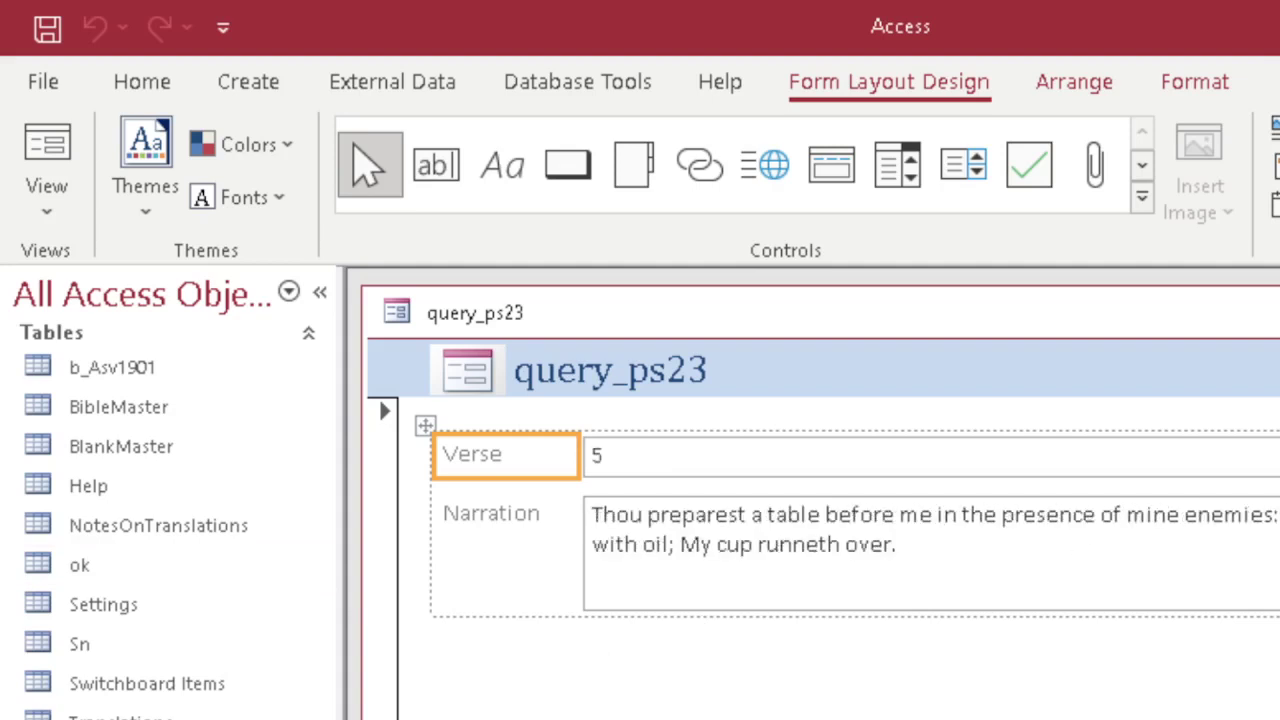
# Check the required form name in the assignment, and try to save the form as form_ps23 while closing it.
pyautogui.hotkey('alt', 'Tab')
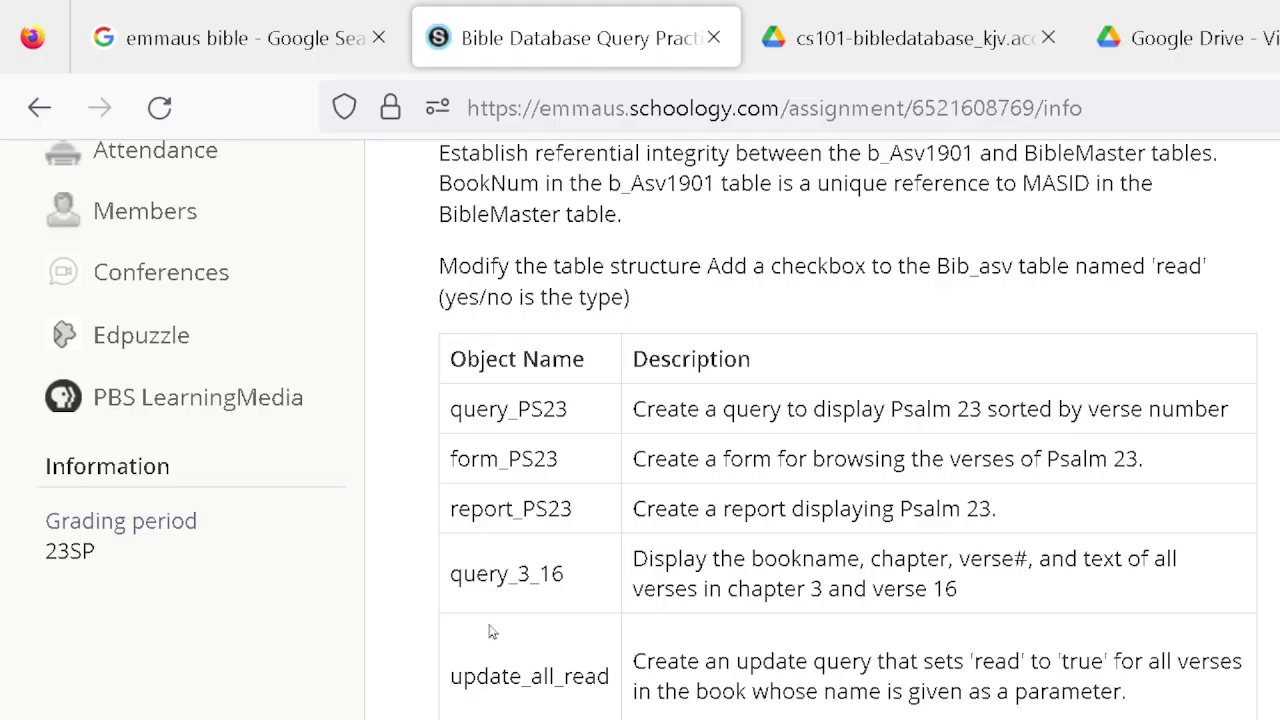
pyautogui.hotkey('alt', 'Tab')
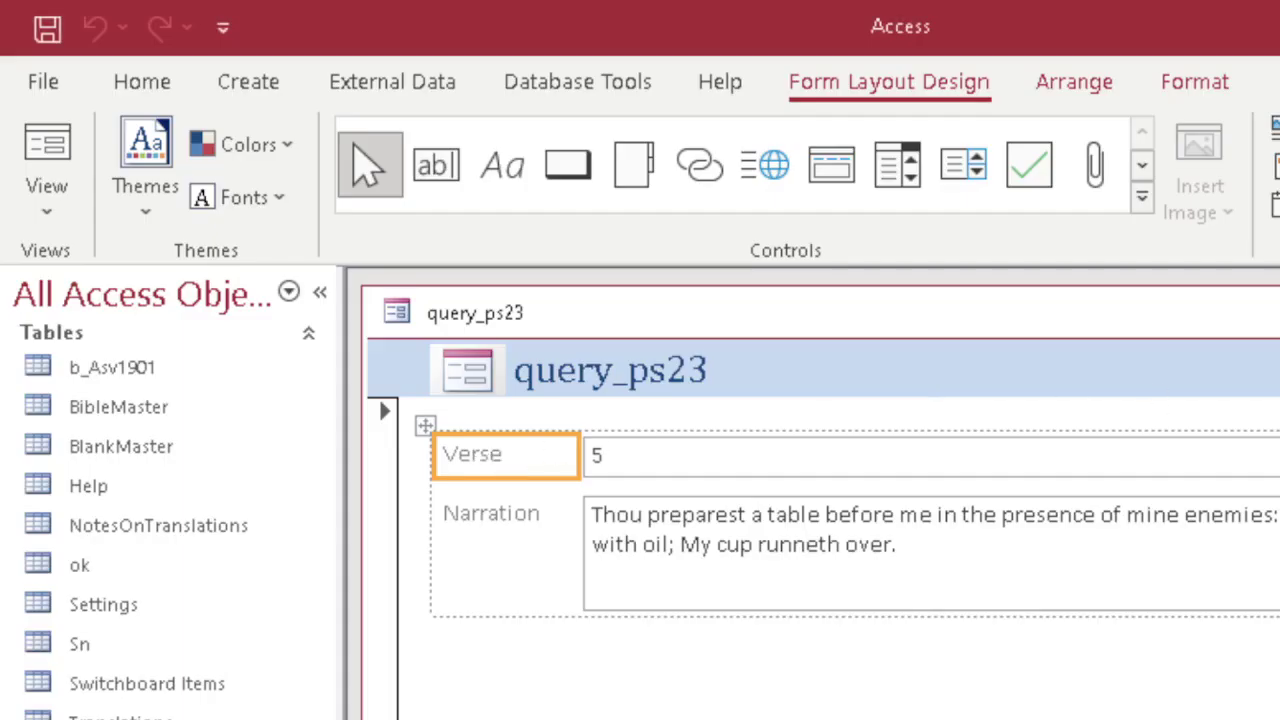
pyautogui.hotkey('ctrl', 'w')
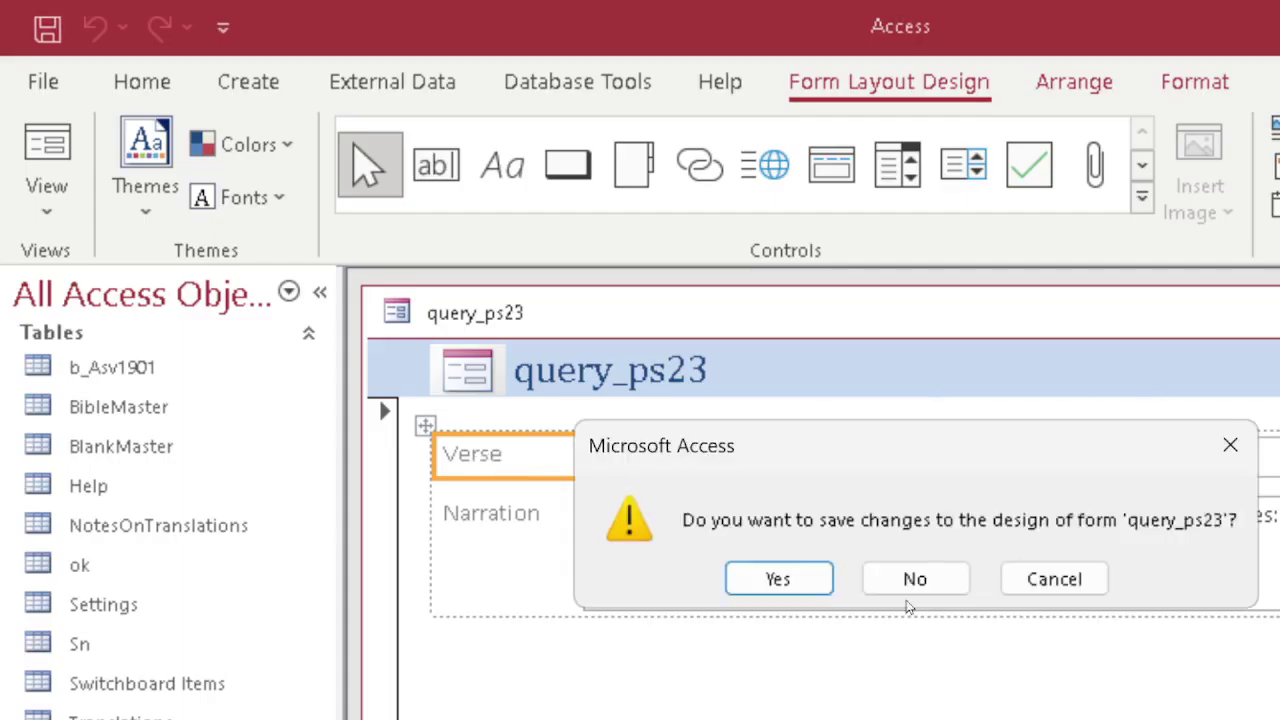
pyautogui.click(812, 581)
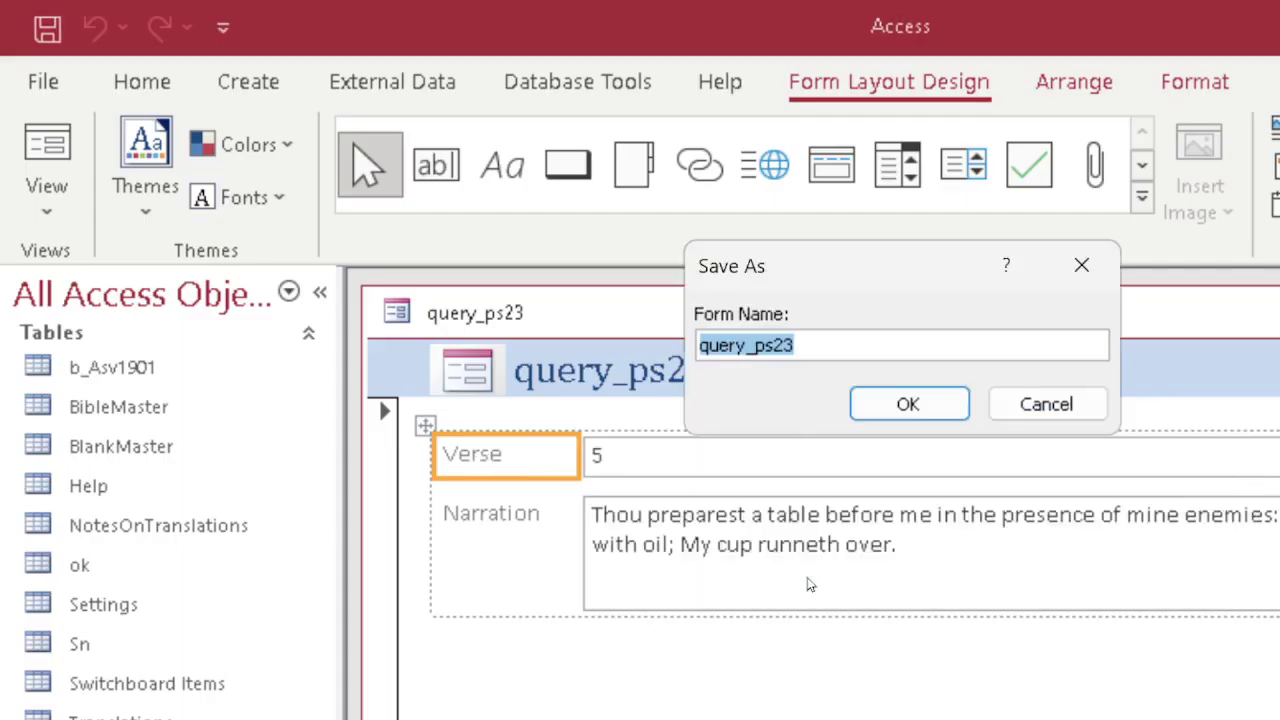
pyautogui.click(740, 345)
pyautogui.moveTo(744, 345); pyautogui.dragTo(700, 350)
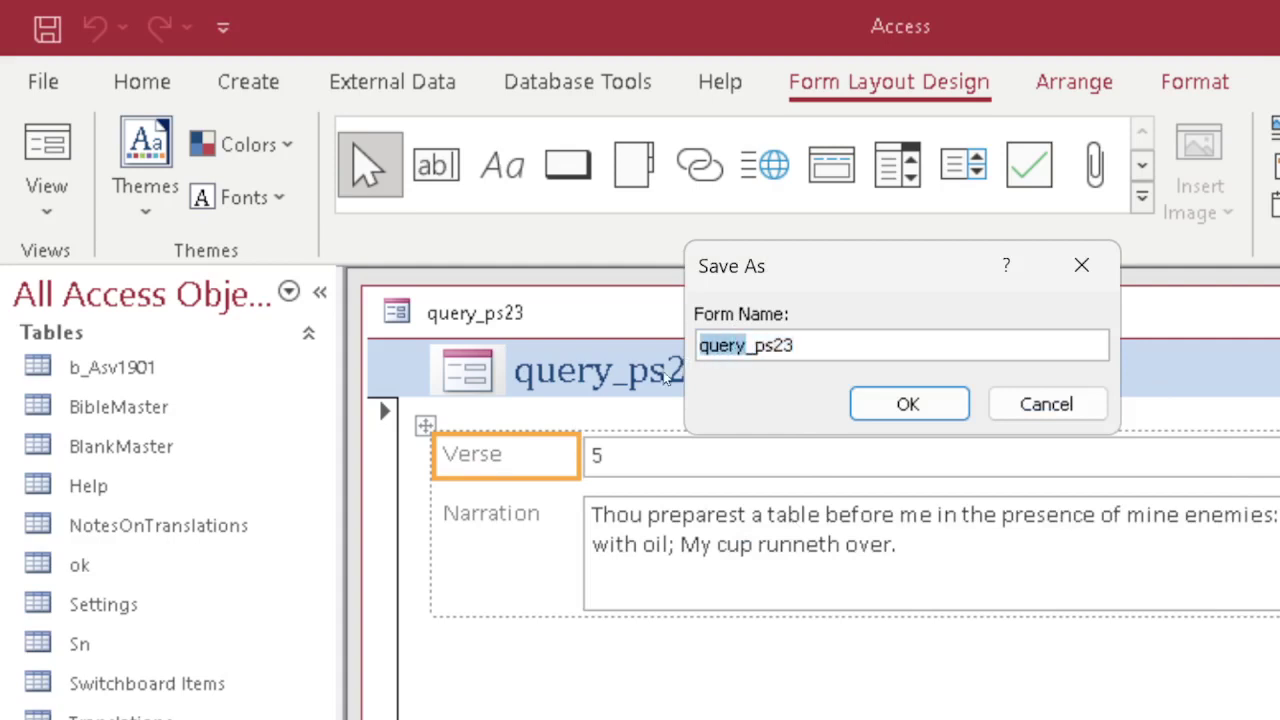
pyautogui.write('form')
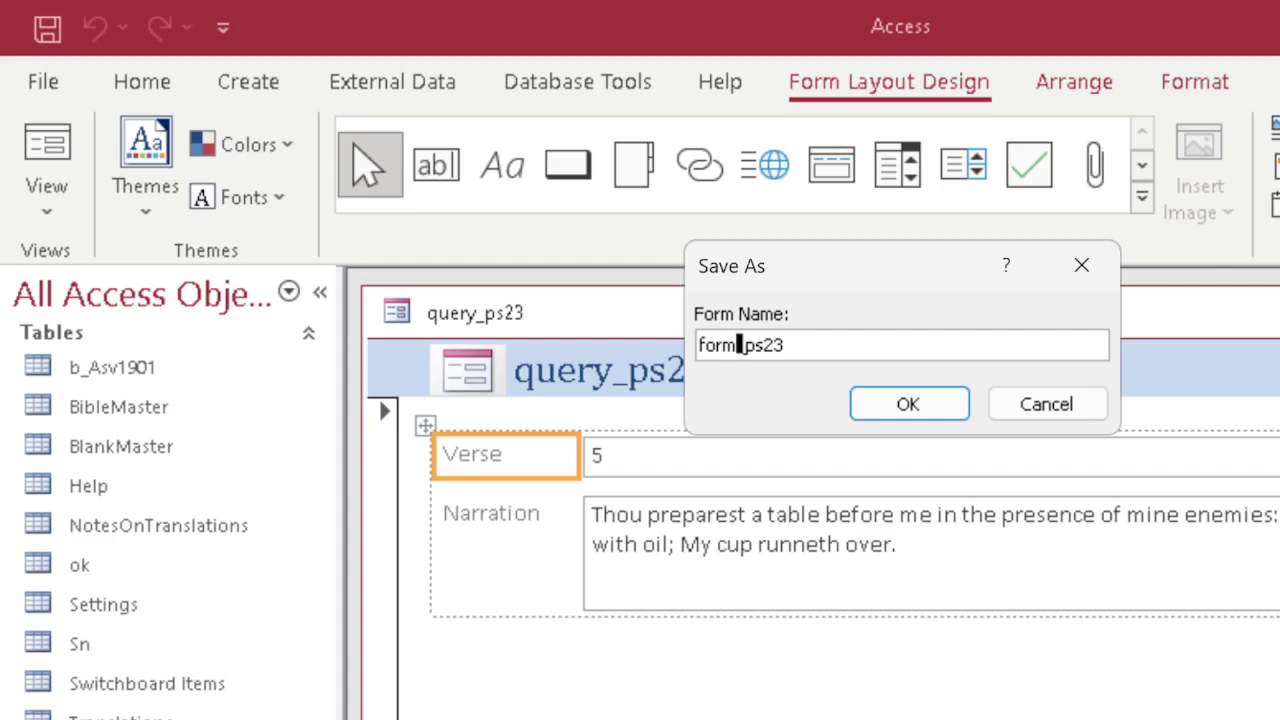
pyautogui.click(886, 406)
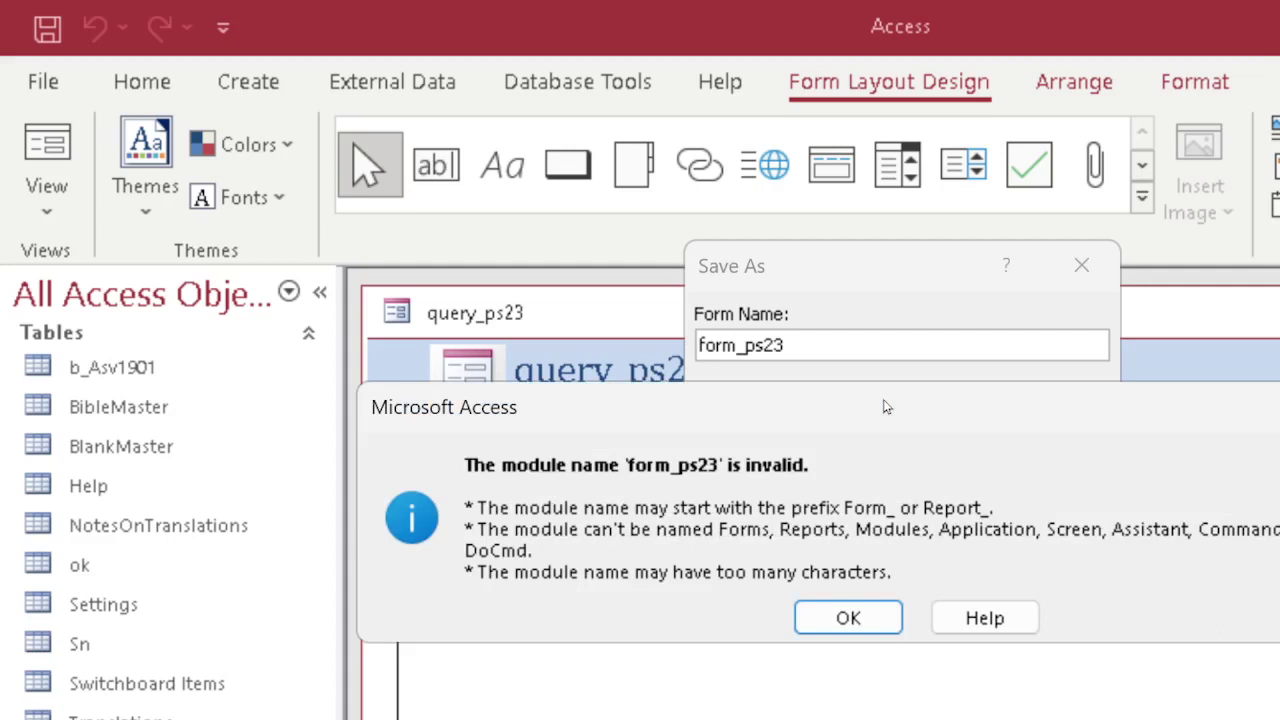
pyautogui.click(897, 617)
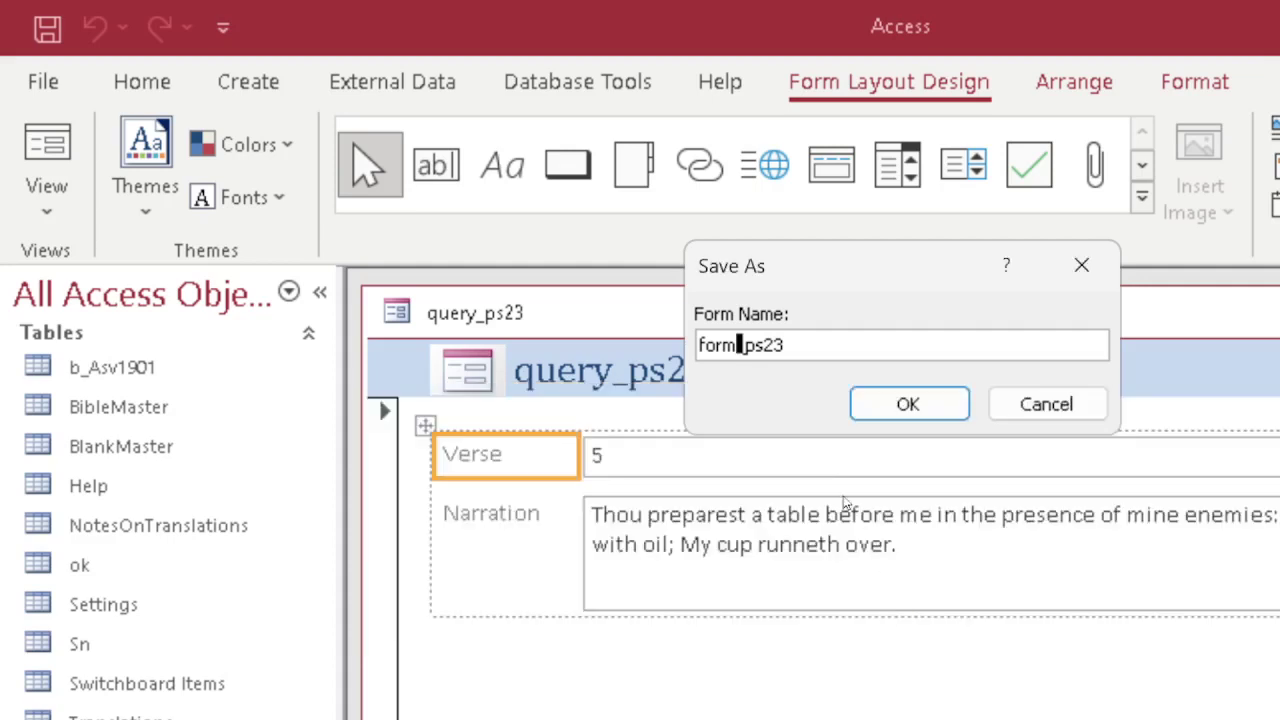
# Remove the underscore from the form's name, and save and close the form.
pyautogui.click(756, 345)
pyautogui.hotkey('shift', 'Left')
pyautogui.press('BackSpace')
pyautogui.press('Return')
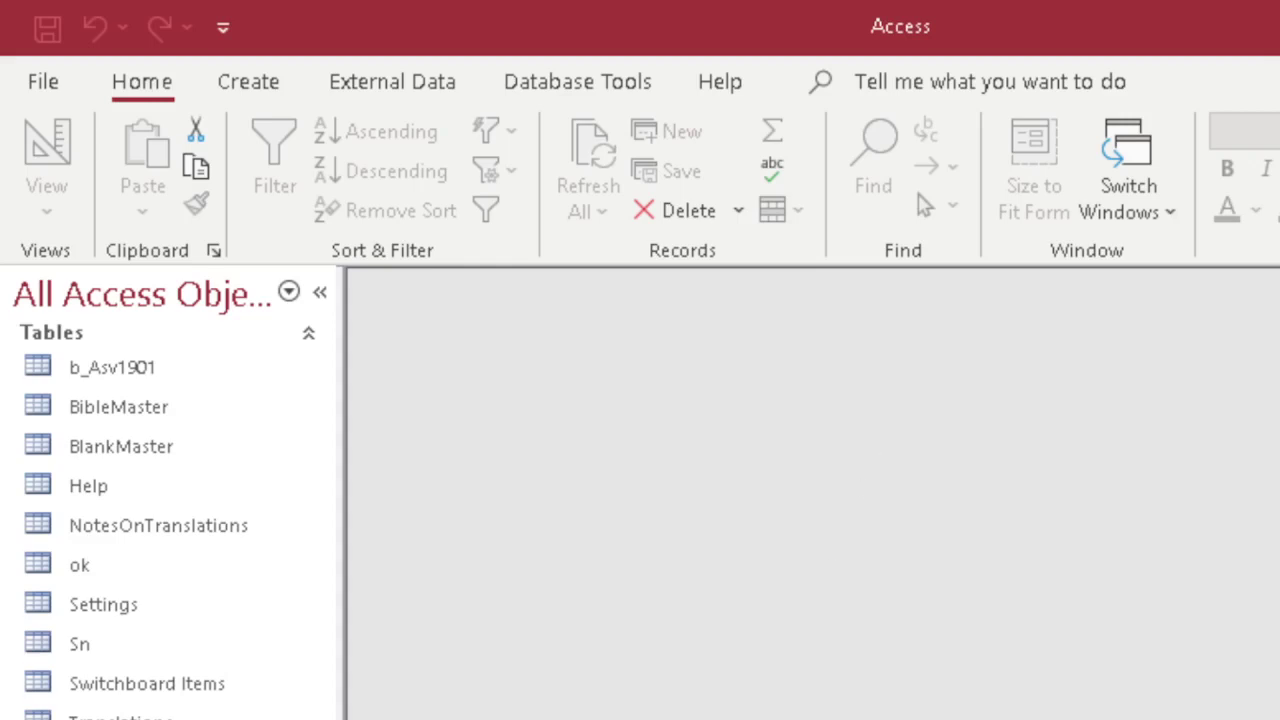
# Create a report based on query_ps23, and look through its verses.
pyautogui.click(252, 86)
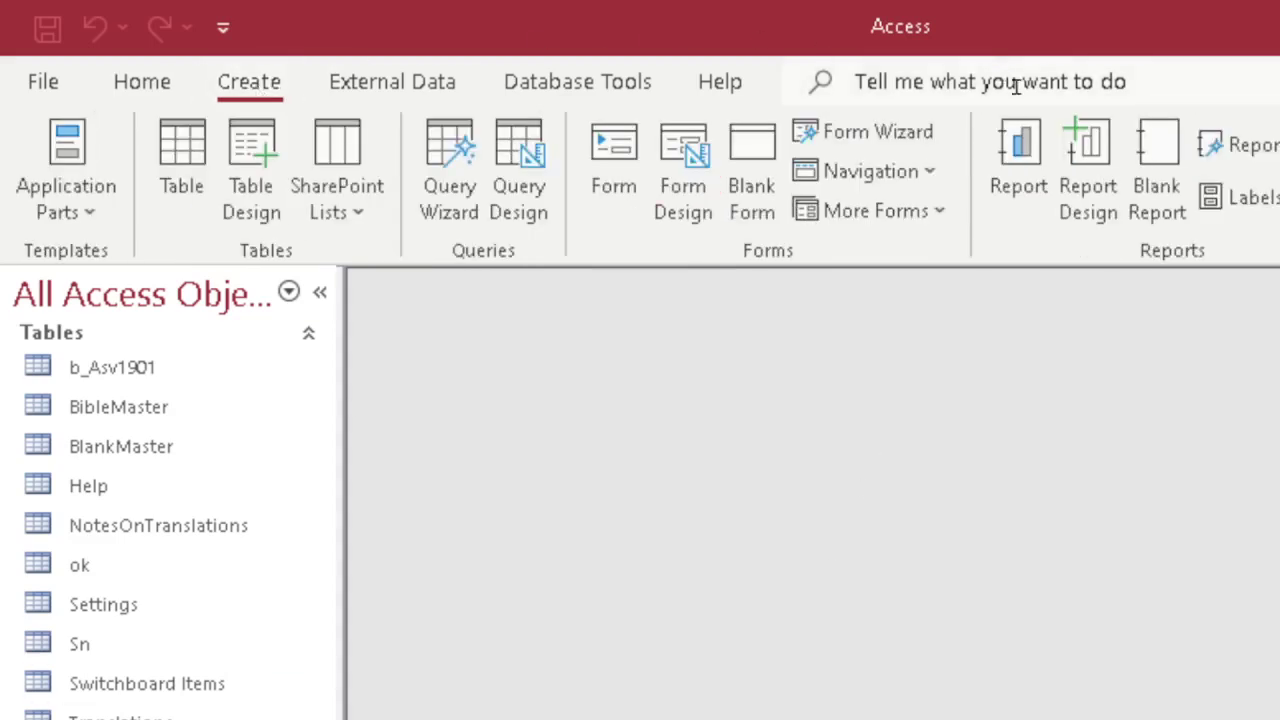
pyautogui.click(1019, 157)
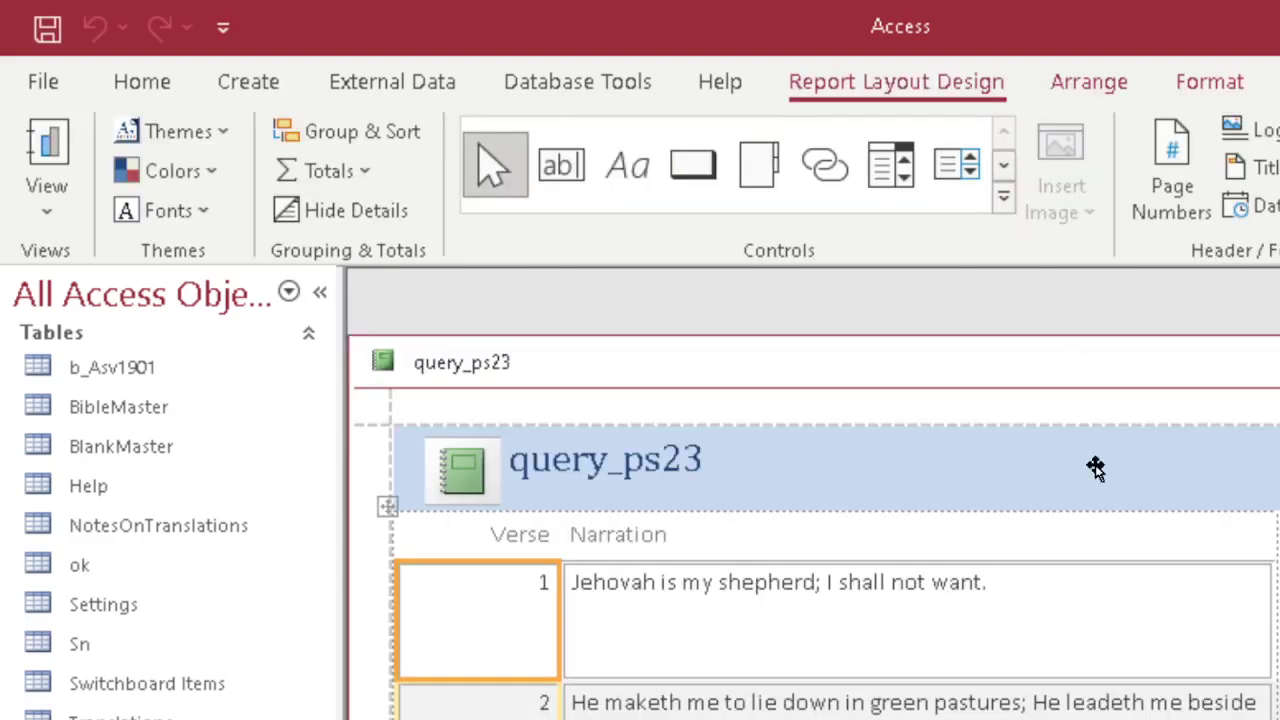
pyautogui.scroll(-5, 1096, 468)
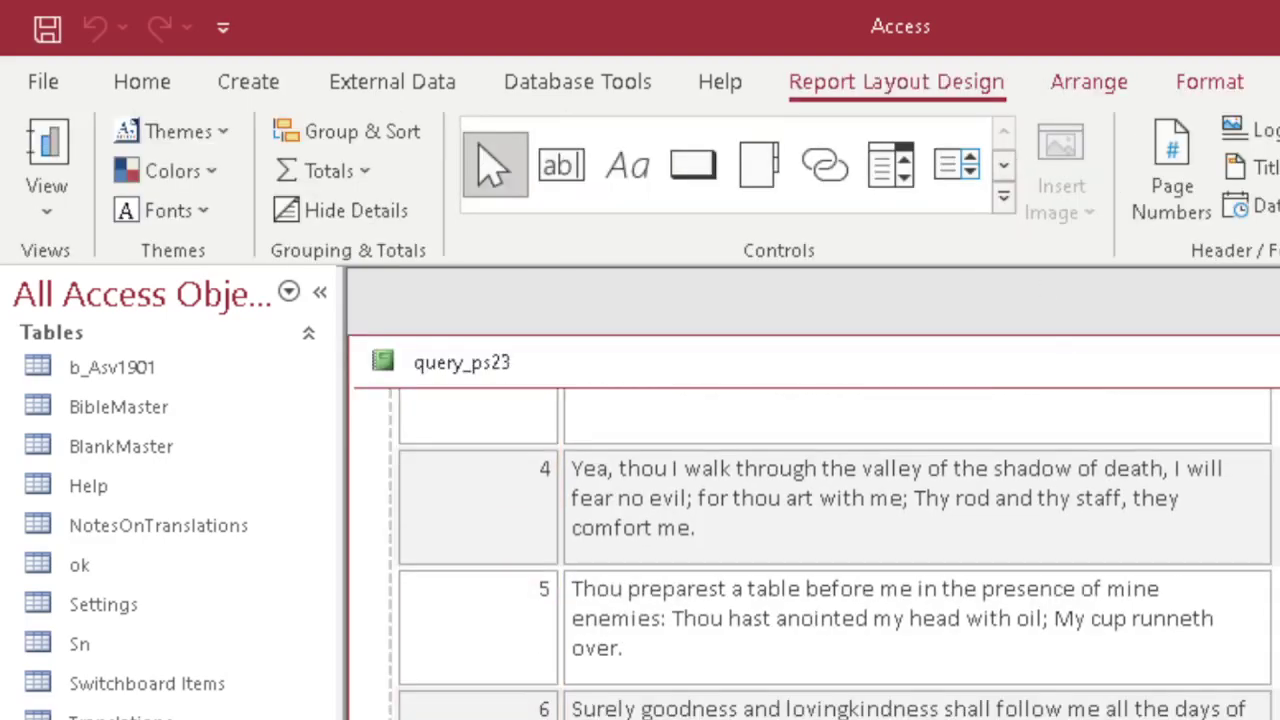
pyautogui.scroll(5, 835, 550)
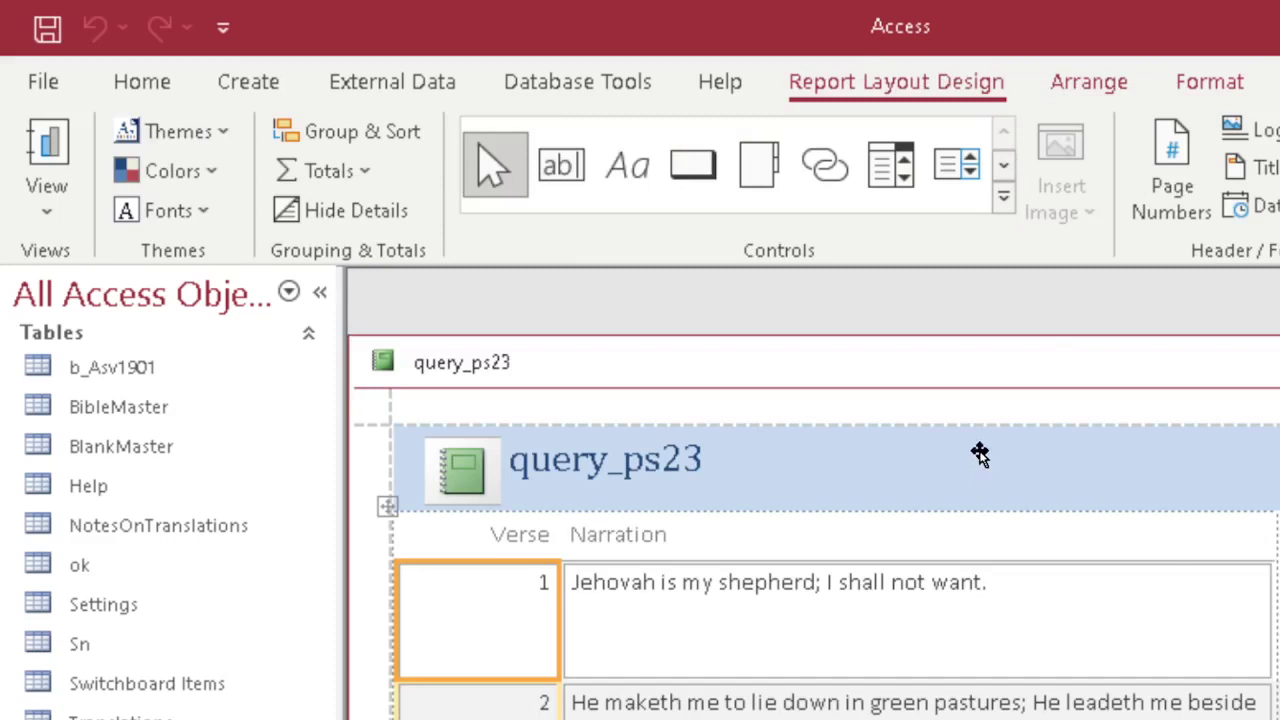
# Try to save the Psalm 23 report under the name report_ps23.
pyautogui.hotkey('ctrl', 's')
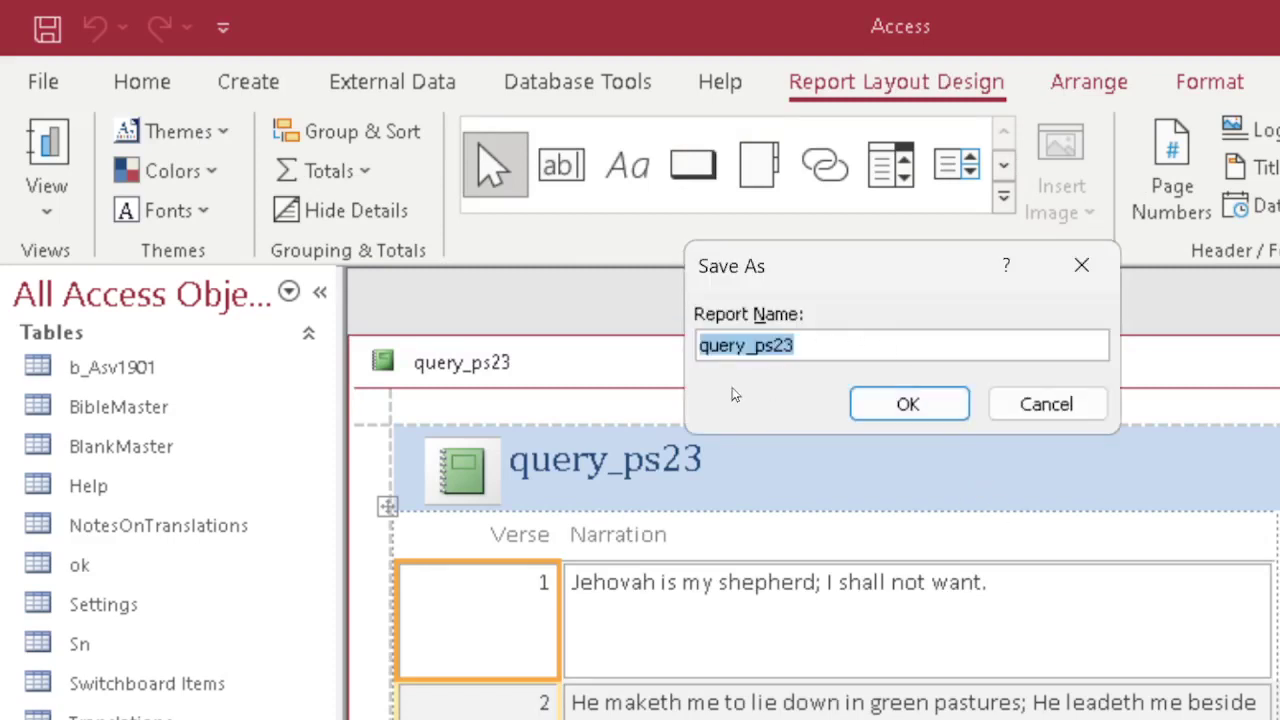
pyautogui.click(739, 345)
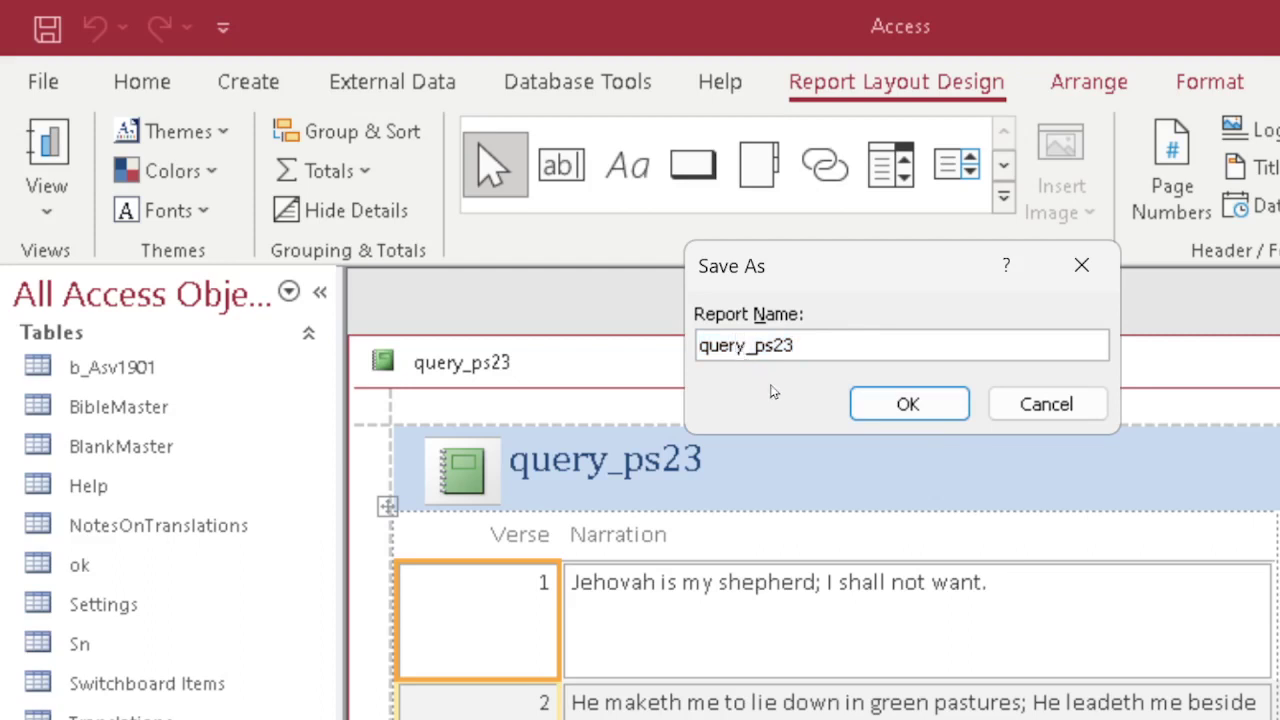
pyautogui.press('BackSpace')
pyautogui.press('BackSpace')
pyautogui.press('BackSpace')
pyautogui.press('BackSpace')
pyautogui.press('BackSpace')
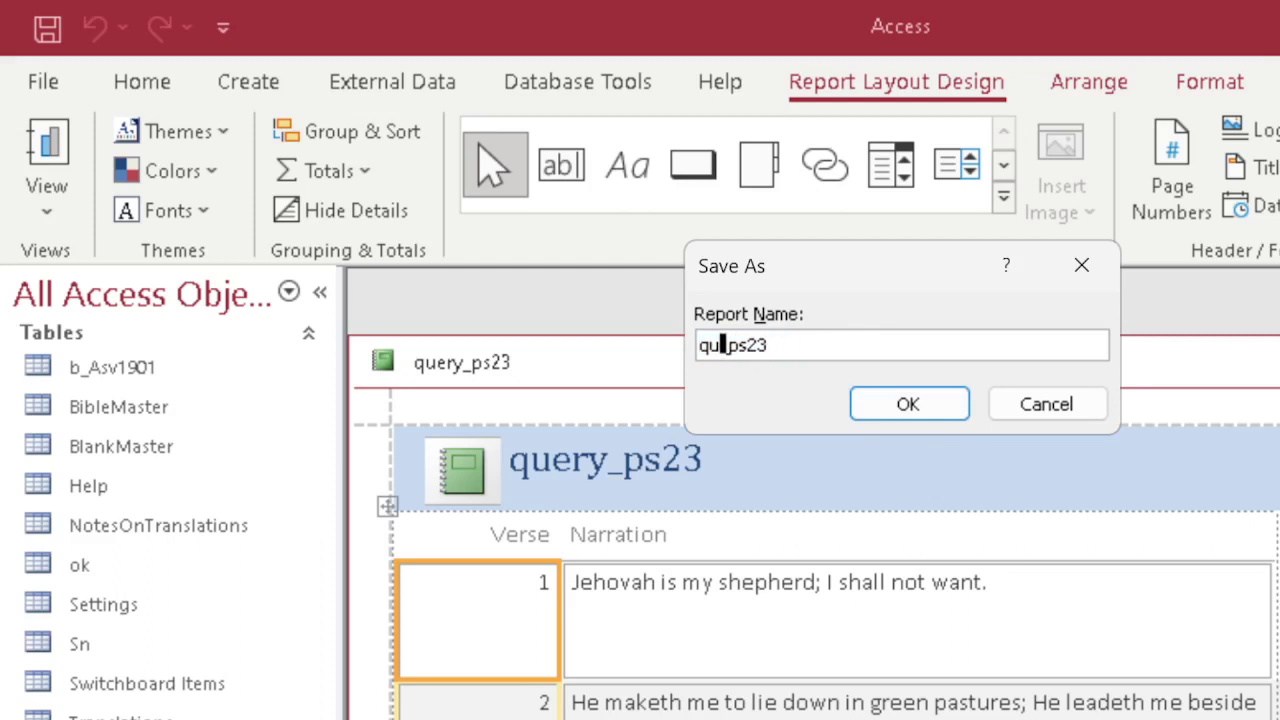
pyautogui.write('rep')
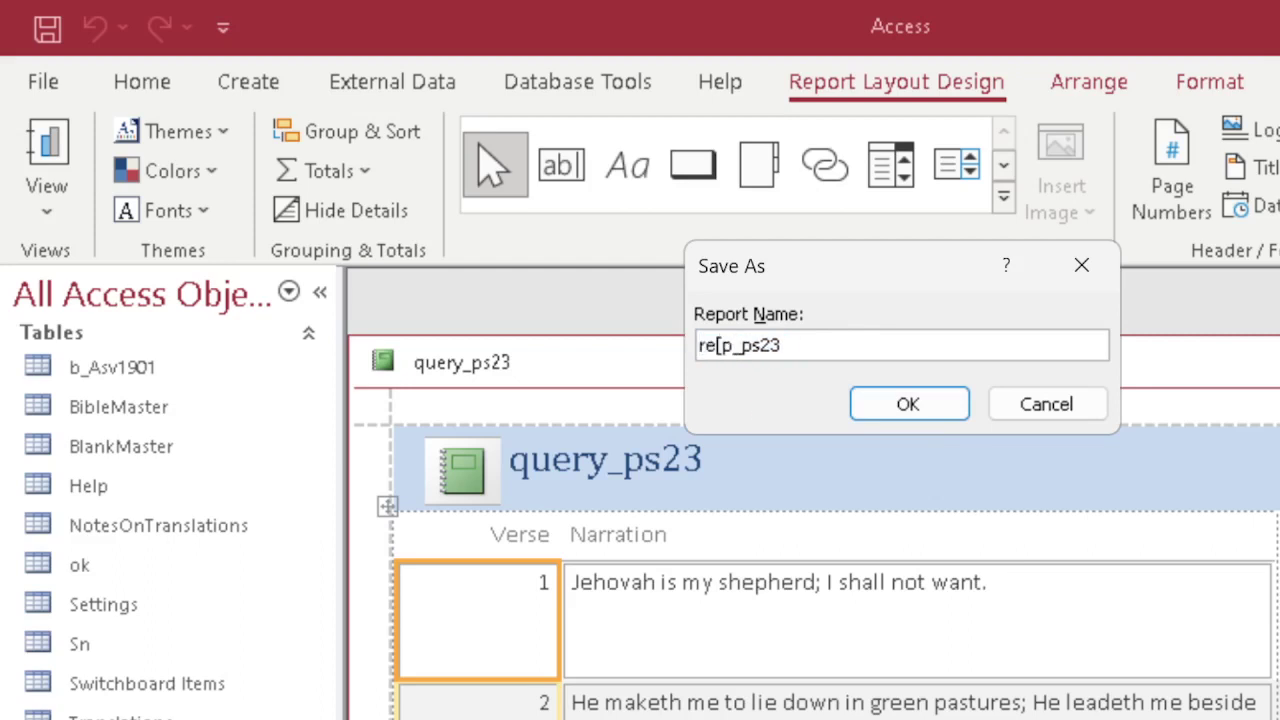
pyautogui.press('BackSpace')
pyautogui.write('port')
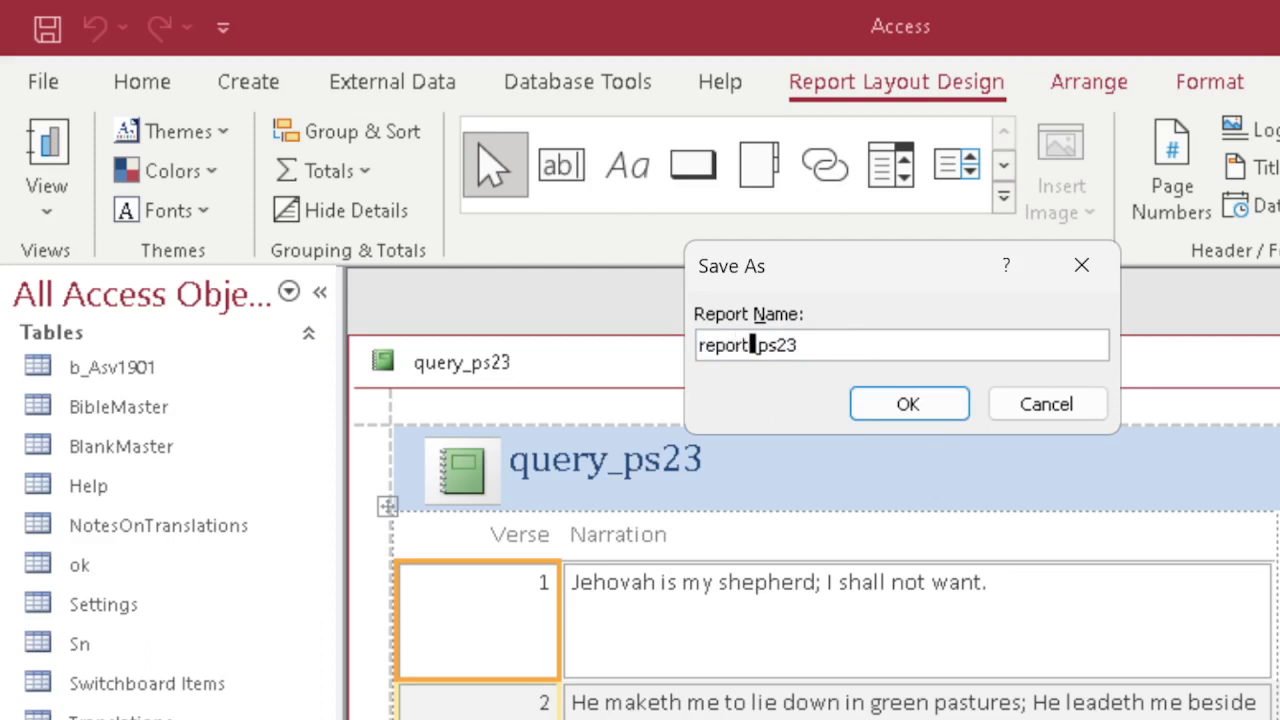
pyautogui.press('Return')
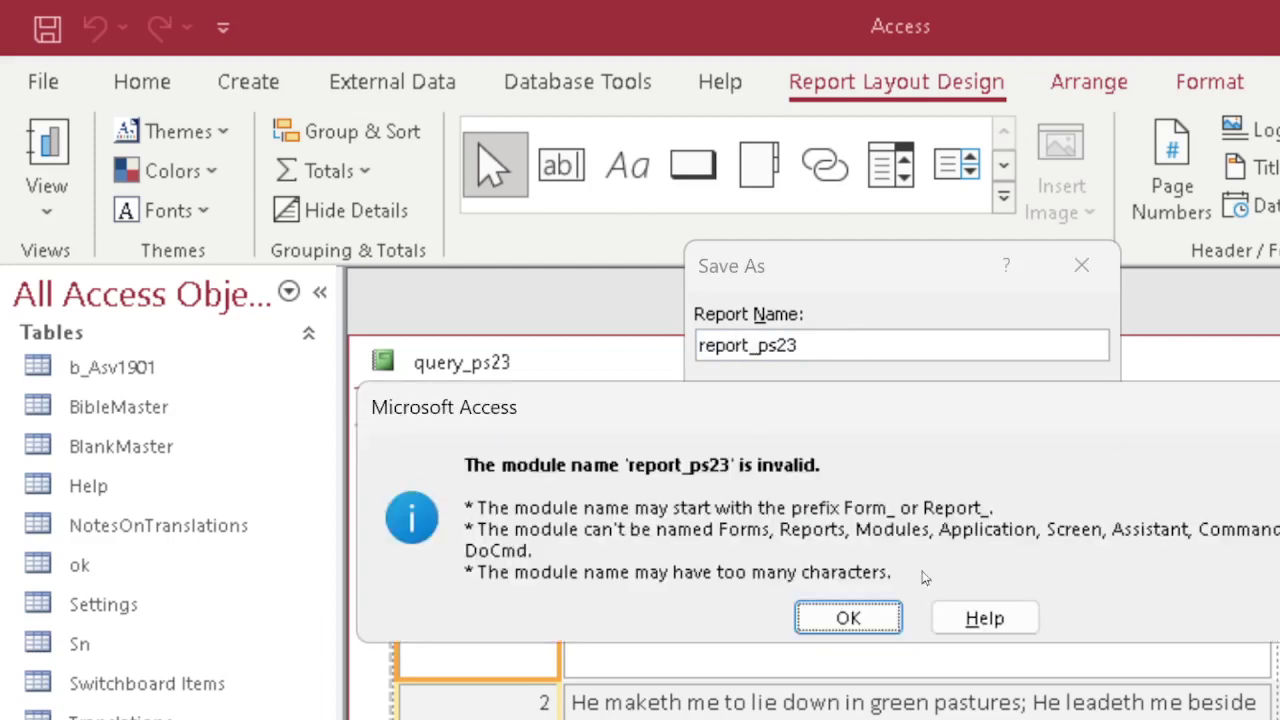
pyautogui.click(880, 617)
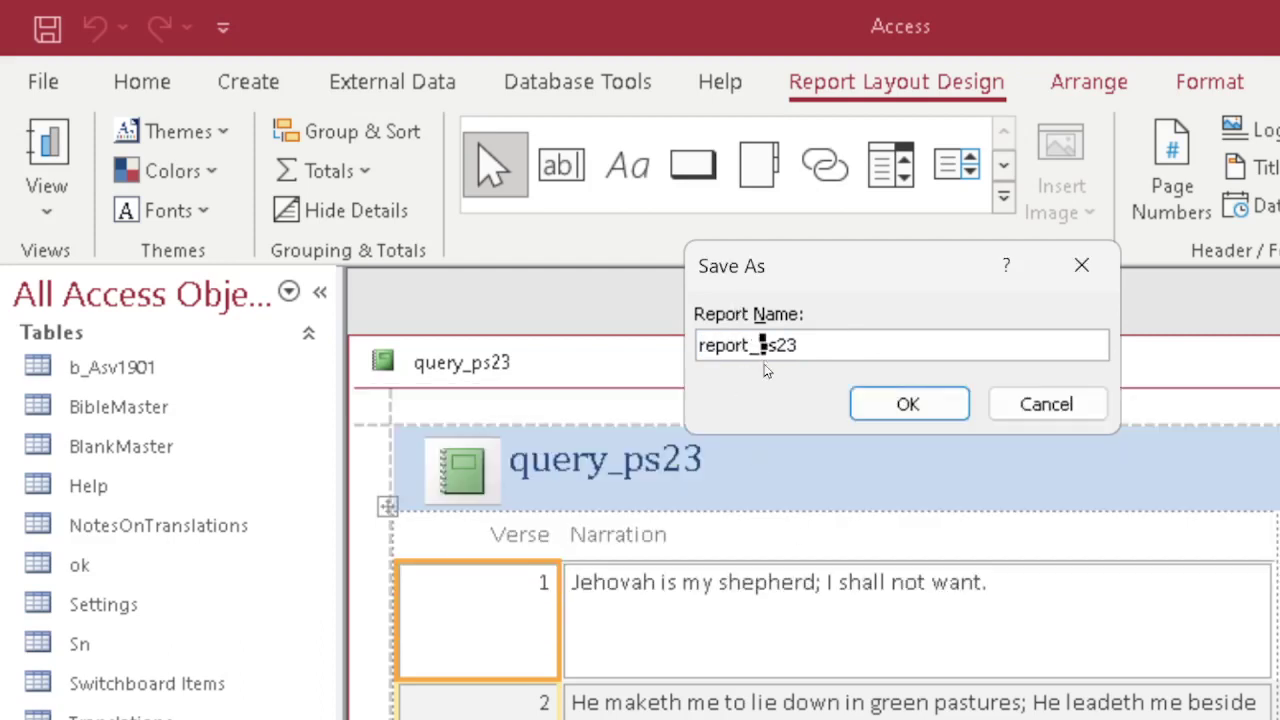
# Replace the underscore in the report's name with a space, save it as "report ps23", and close the report.
pyautogui.click(756, 345)
pyautogui.press('BackSpace')
pyautogui.click(928, 413)
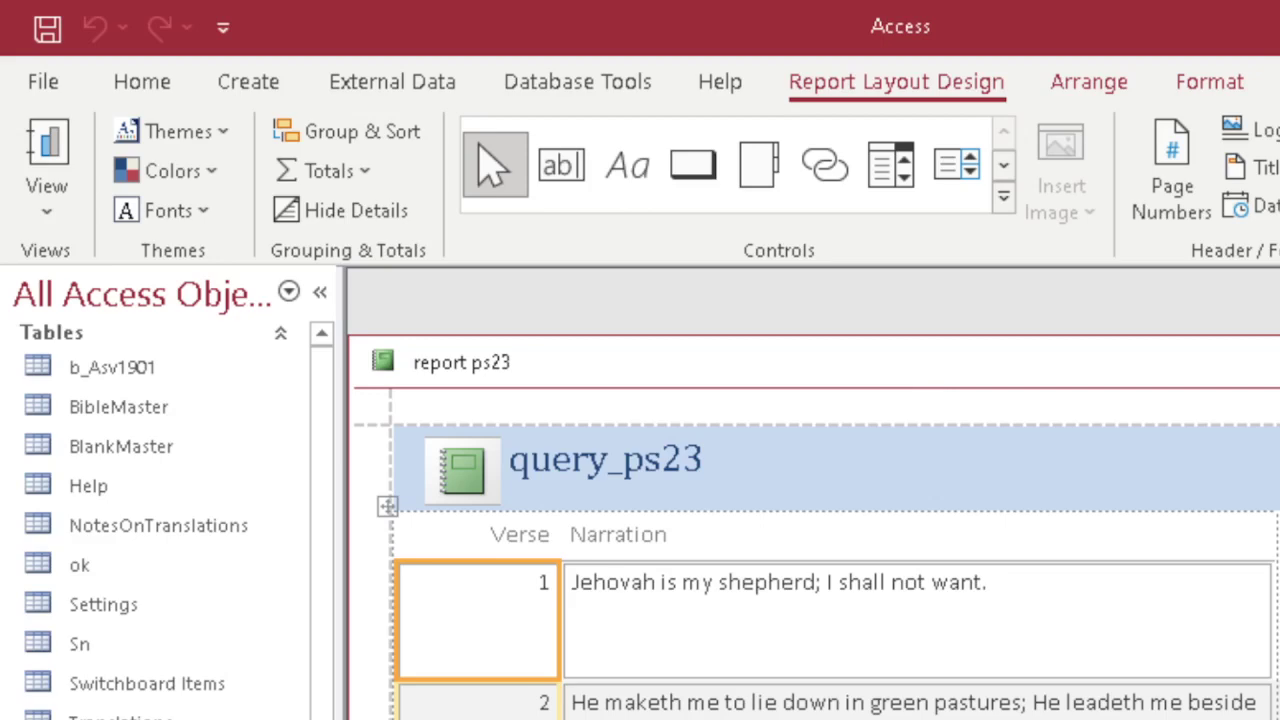
pyautogui.hotkey('ctrl', 'w')
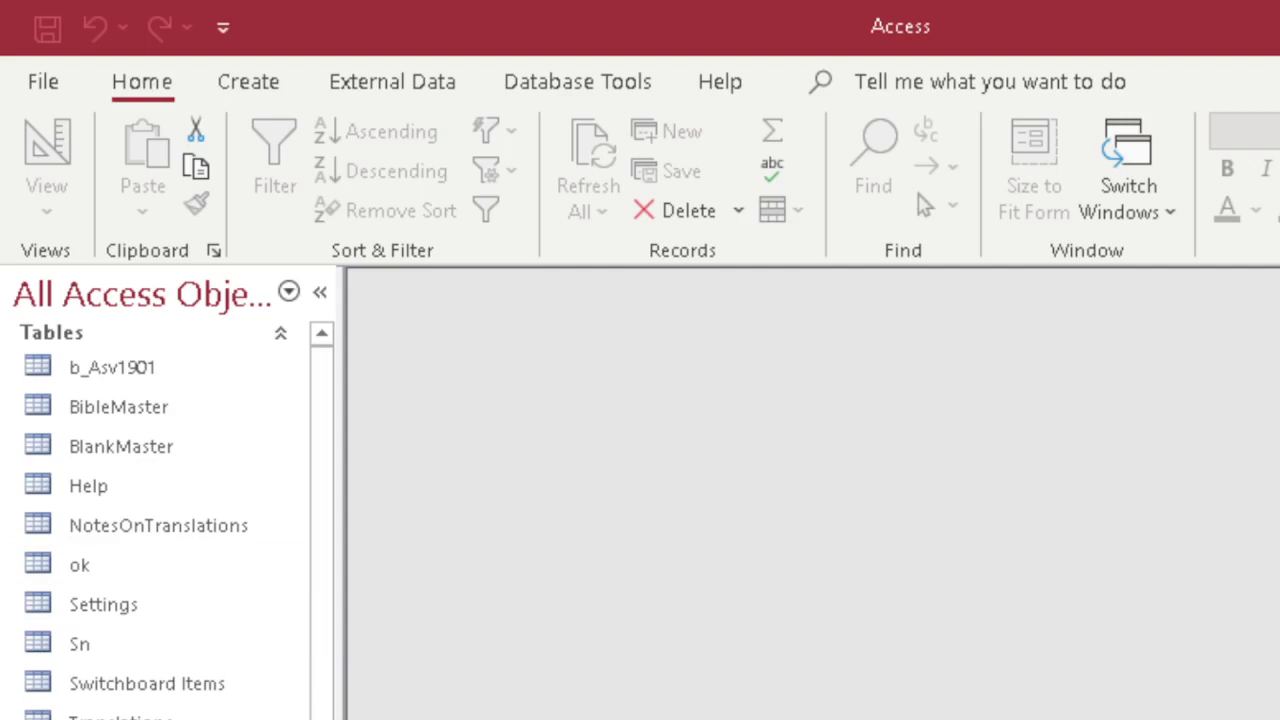
pyautogui.scroll(-2, 323, 534)
pyautogui.scroll(2, 325, 690)
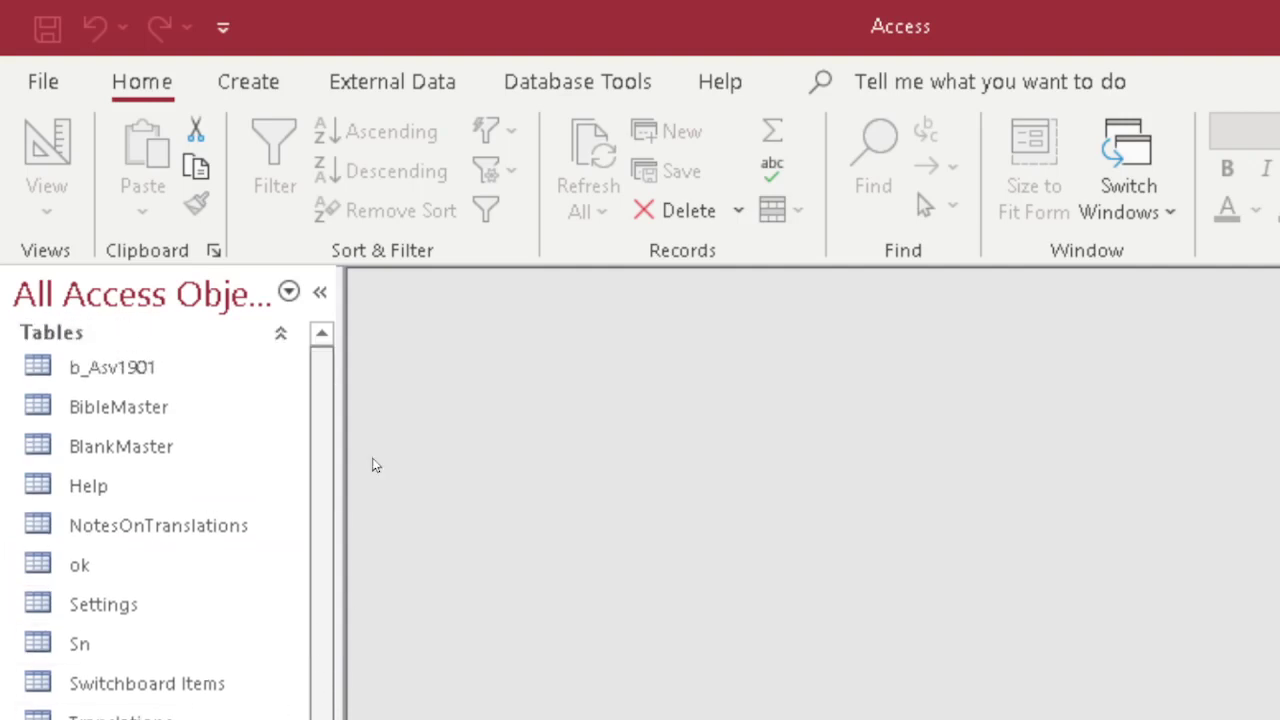